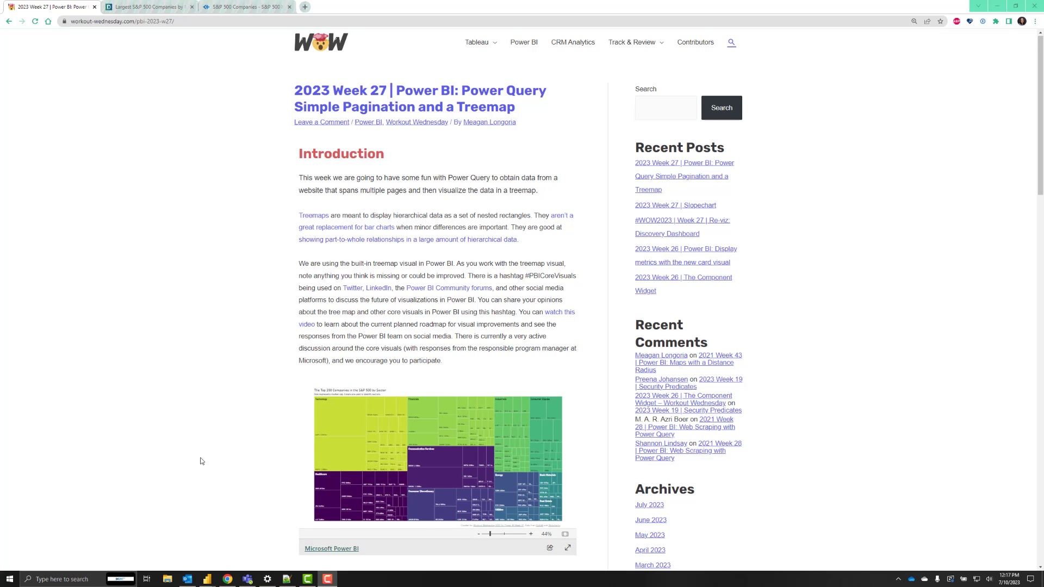
- Read the Week 27 challenge's introduction and requirements, and open the linked viridis color palette in a new tab
{"action": "scroll", "coordinate": [201, 461], "scroll_direction": "down", "scroll_amount": 3}
{"action": "scroll", "coordinate": [201, 460], "scroll_direction": "down", "scroll_amount": 2}
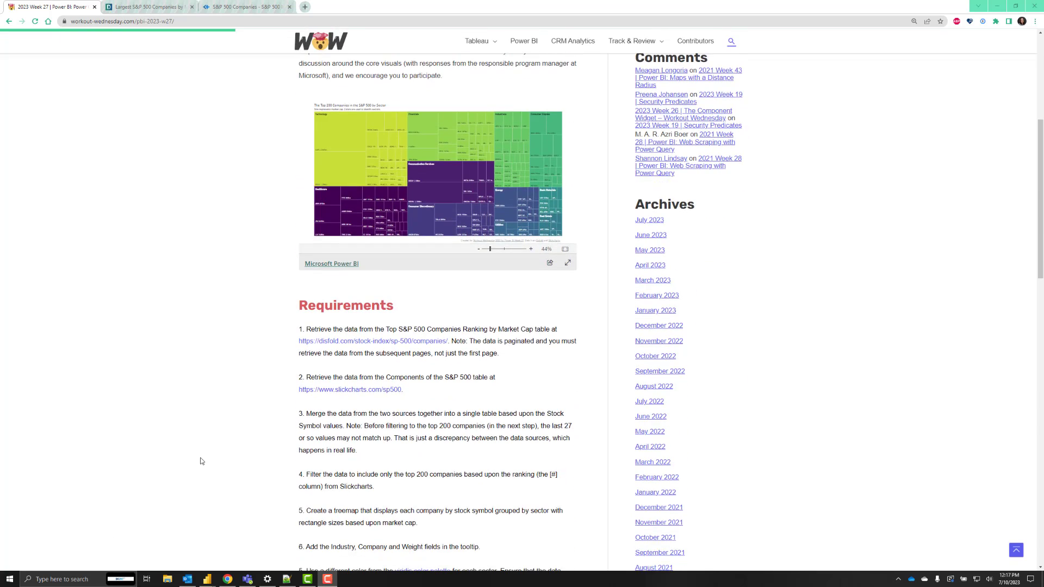
{"action": "scroll", "coordinate": [201, 461], "scroll_direction": "down", "scroll_amount": 5}
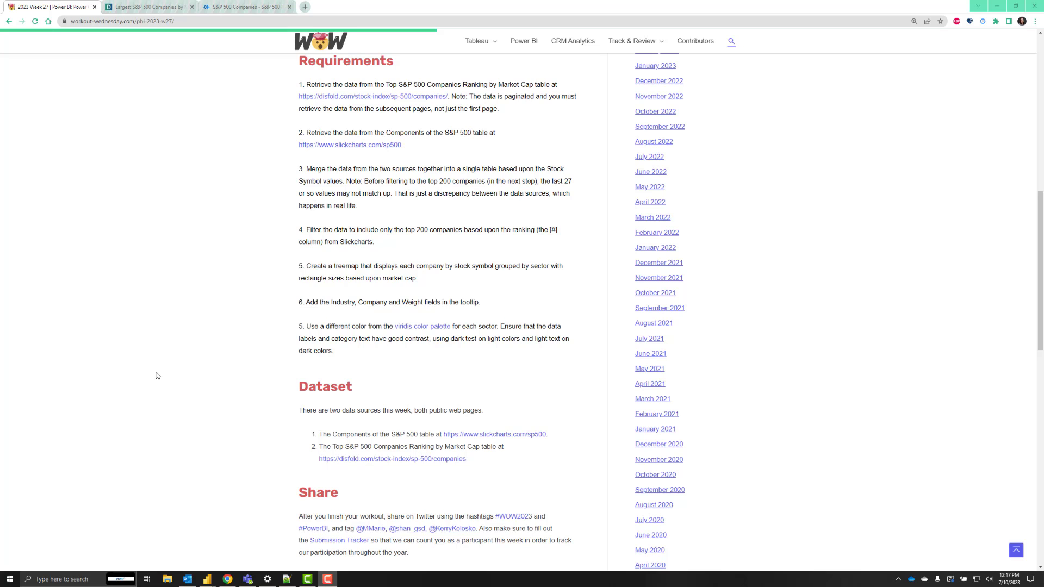
{"action": "scroll", "coordinate": [157, 375], "scroll_direction": "up", "scroll_amount": 3}
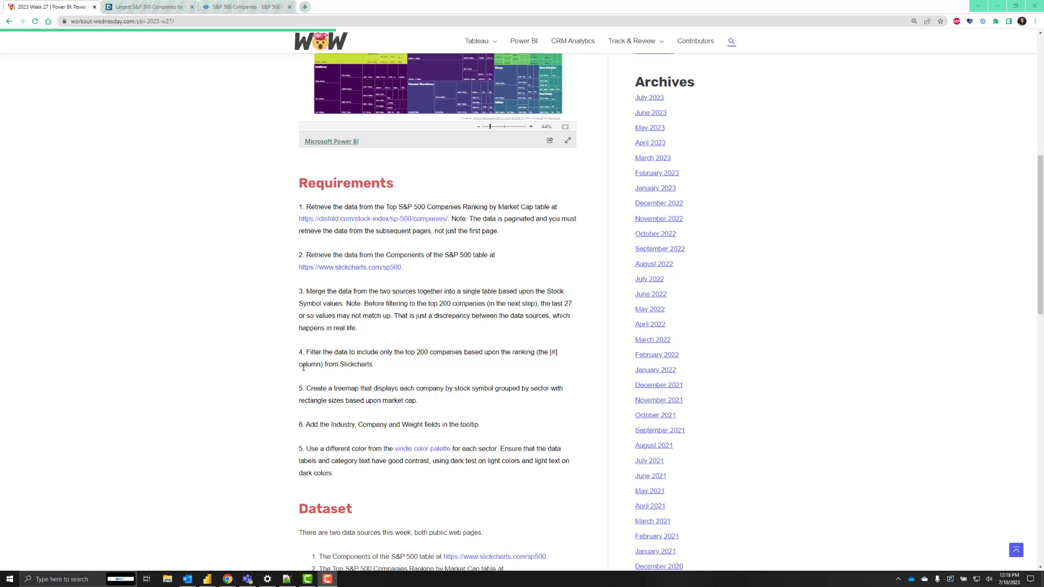
{"action": "scroll", "coordinate": [304, 368], "scroll_direction": "up", "scroll_amount": 1}
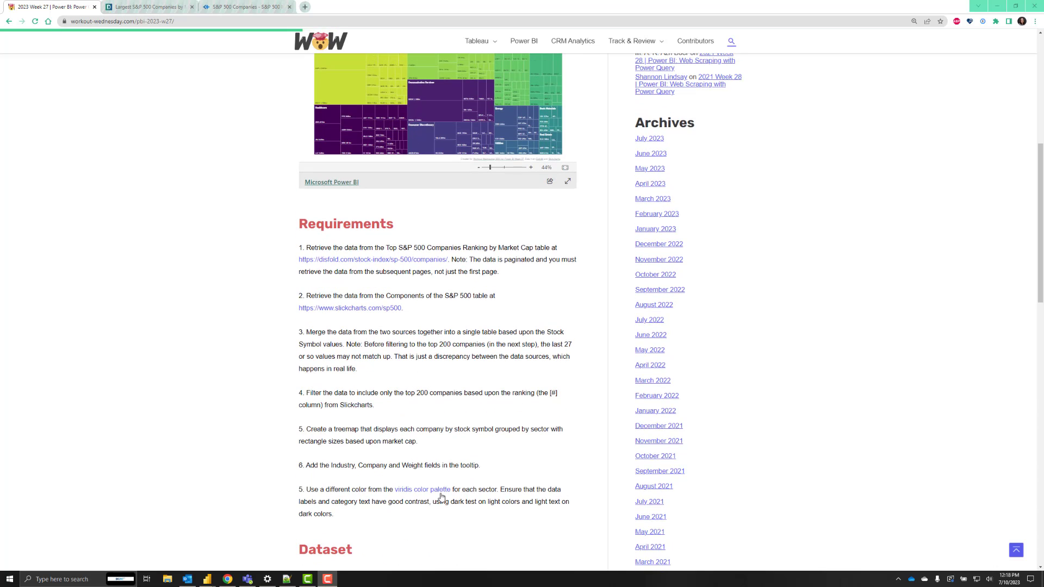
{"action": "right_click", "coordinate": [433, 491]}
{"action": "left_click", "coordinate": [500, 399]}
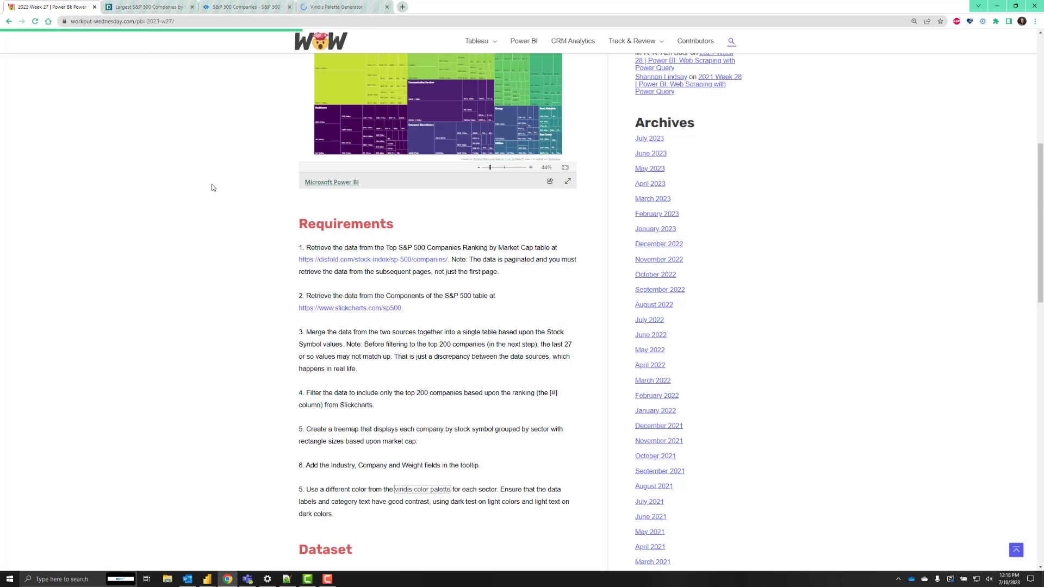
- Examine the Disfold page's S&P 500 market cap ranking table, including its columns and page navigation below the rows
{"action": "key", "text": "alt+Tab"}
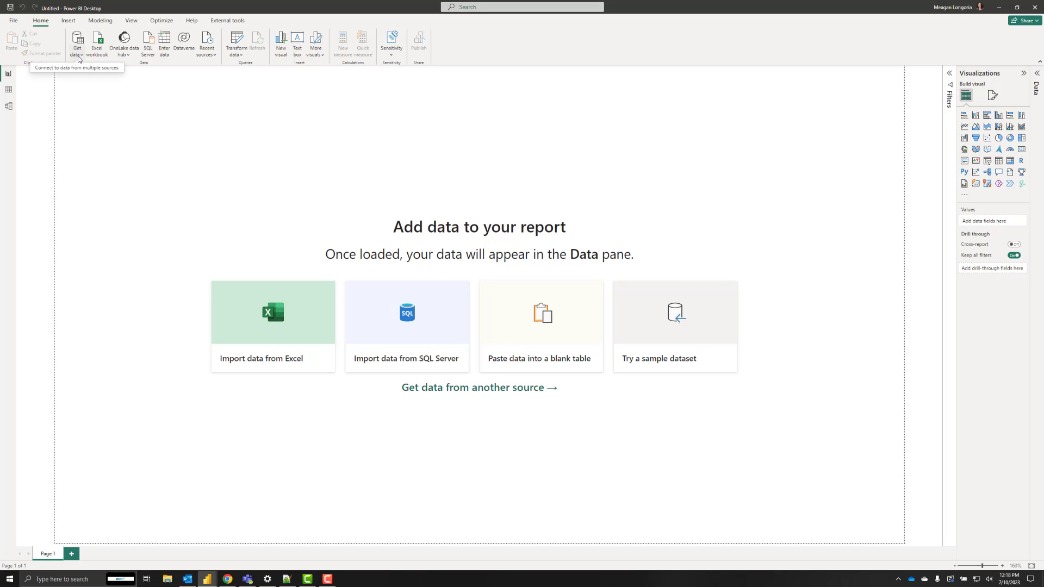
{"action": "left_click", "coordinate": [228, 580]}
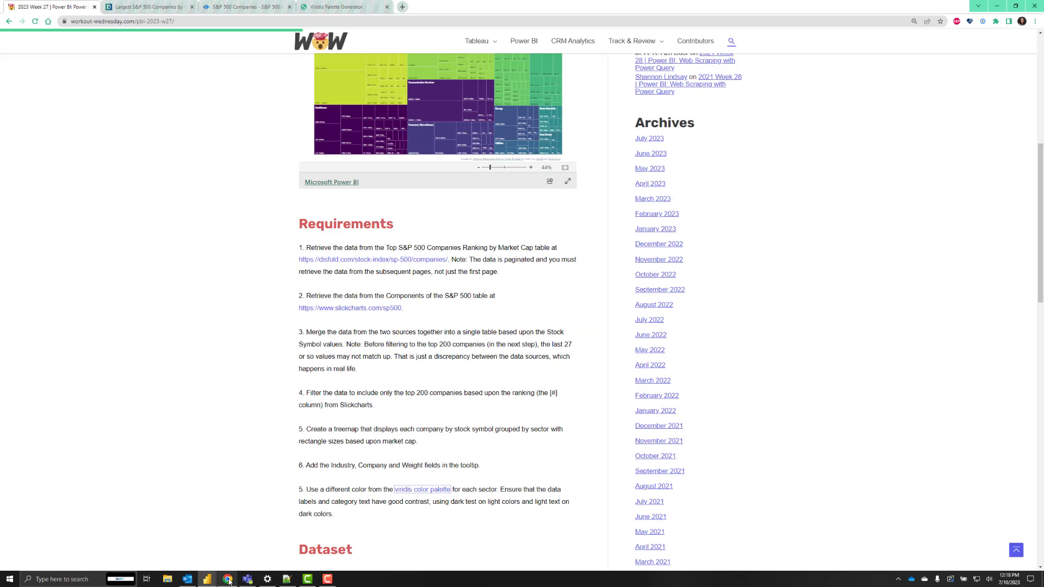
{"action": "left_click", "coordinate": [147, 6]}
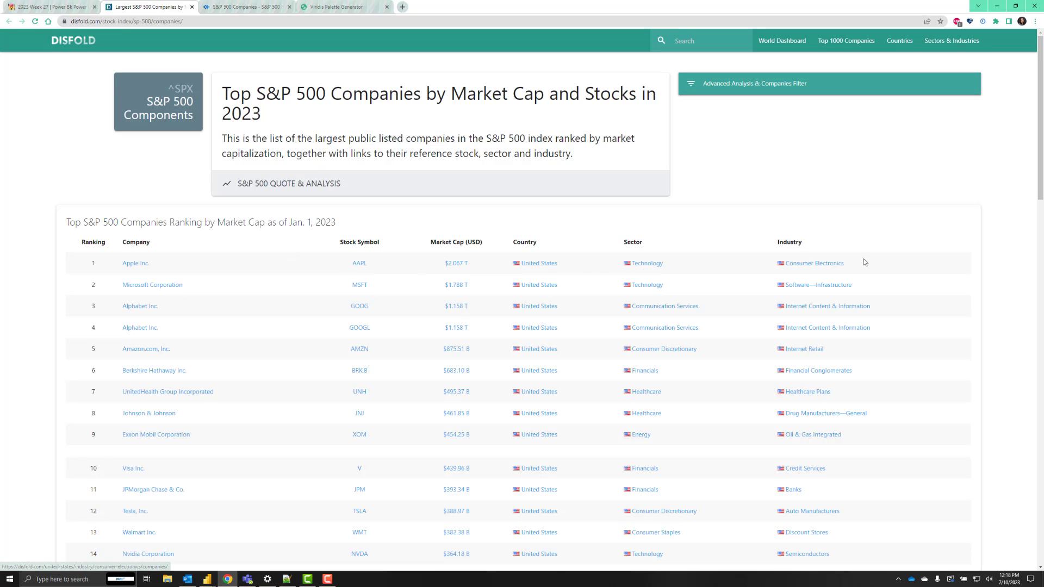
{"action": "scroll", "coordinate": [418, 401], "scroll_direction": "down", "scroll_amount": 8}
{"action": "scroll", "coordinate": [417, 401], "scroll_direction": "down", "scroll_amount": 10}
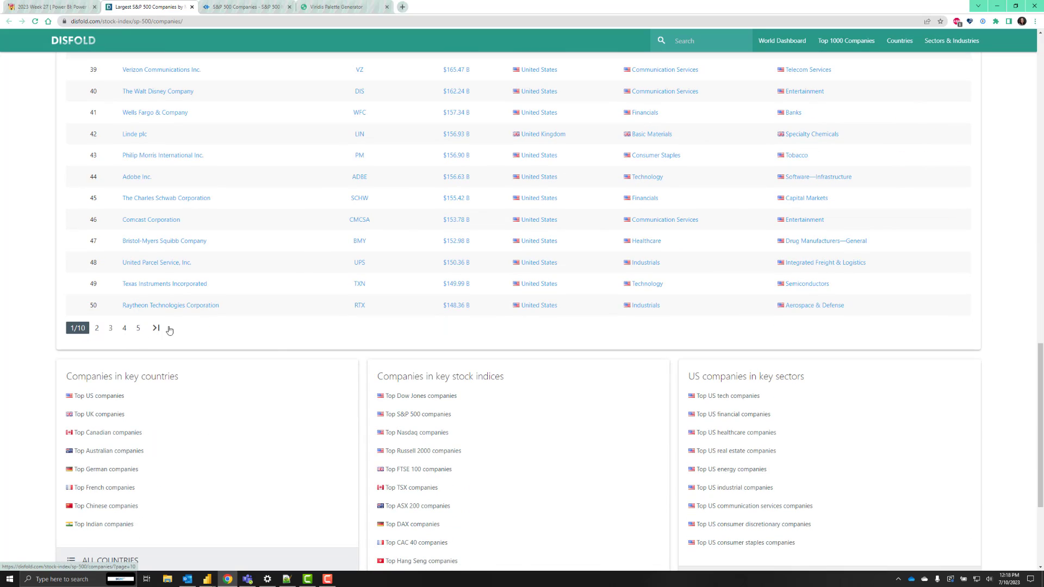
{"action": "scroll", "coordinate": [278, 344], "scroll_direction": "up", "scroll_amount": 8}
{"action": "scroll", "coordinate": [278, 346], "scroll_direction": "up", "scroll_amount": 10}
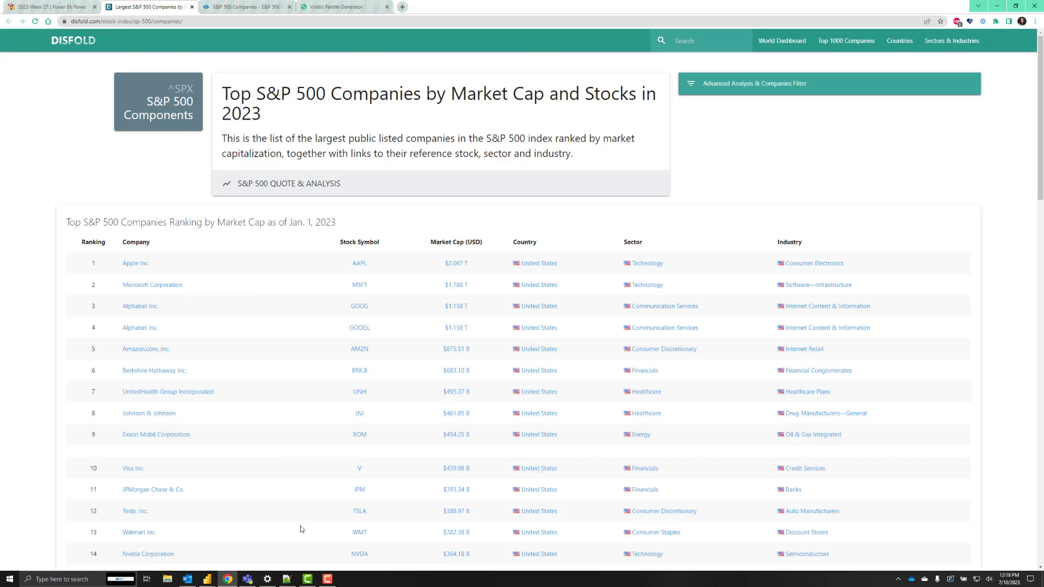
- Switch to Power BI Desktop and open the Power Query Editor for the empty report
{"action": "mouse_move", "coordinate": [206, 581]}
{"action": "left_click", "coordinate": [241, 541]}
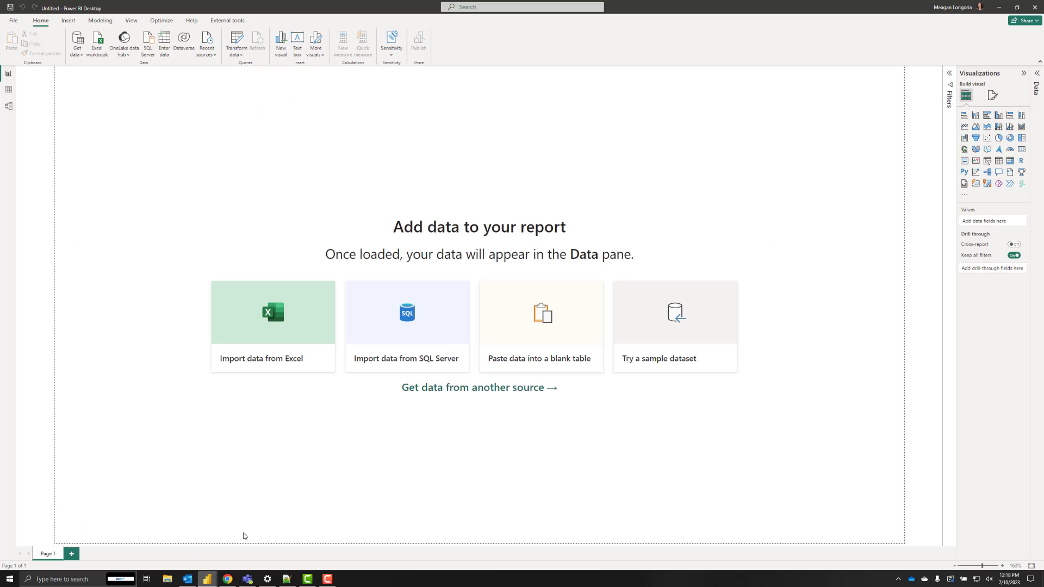
{"action": "left_click", "coordinate": [236, 56]}
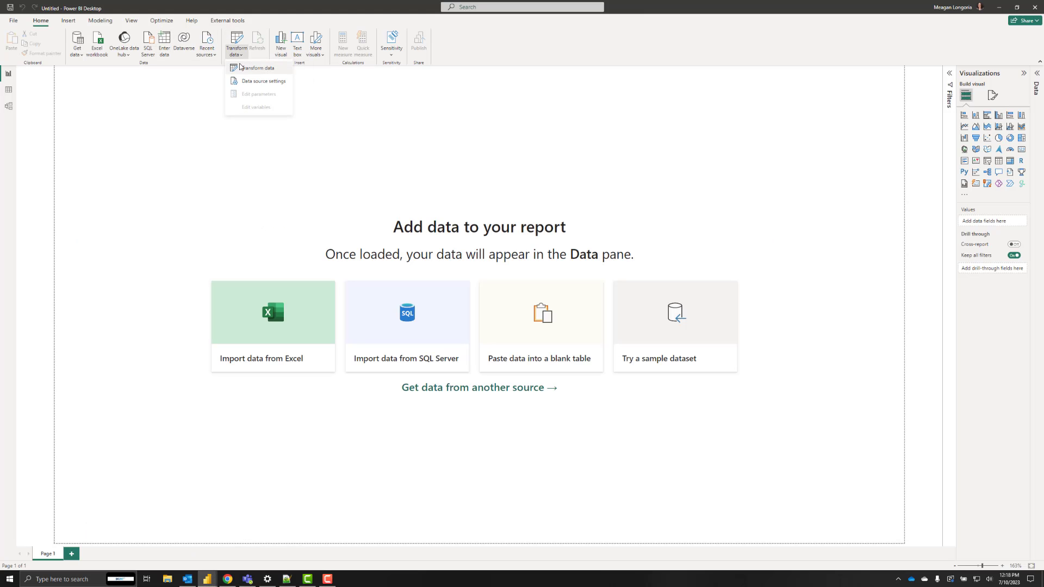
{"action": "left_click", "coordinate": [250, 71]}
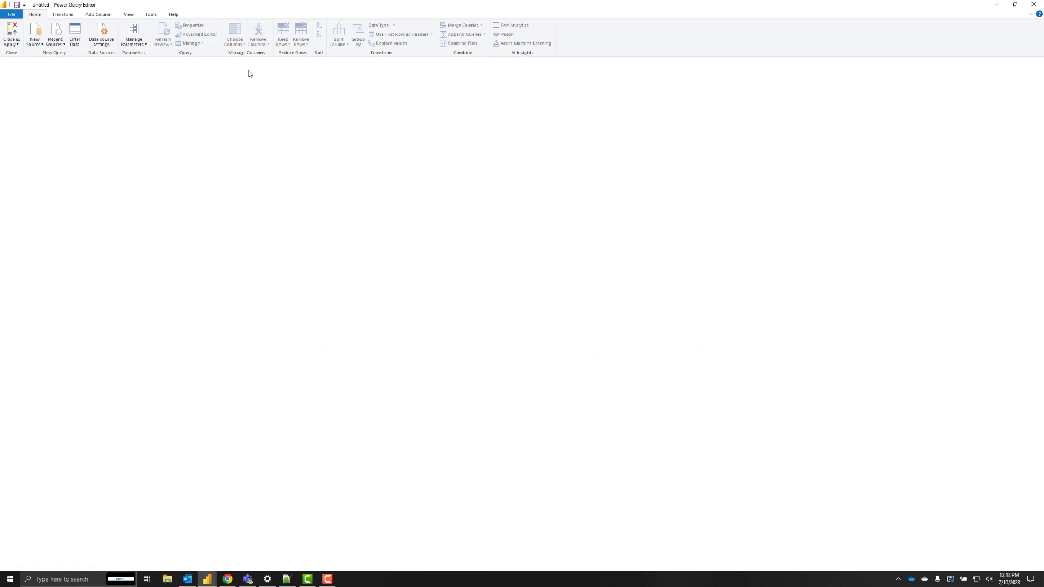
- Create a blank query and replace its code with the prepared (page as text) function that reads the paginated Disfold companies table
{"action": "key", "text": "alt+Tab"}
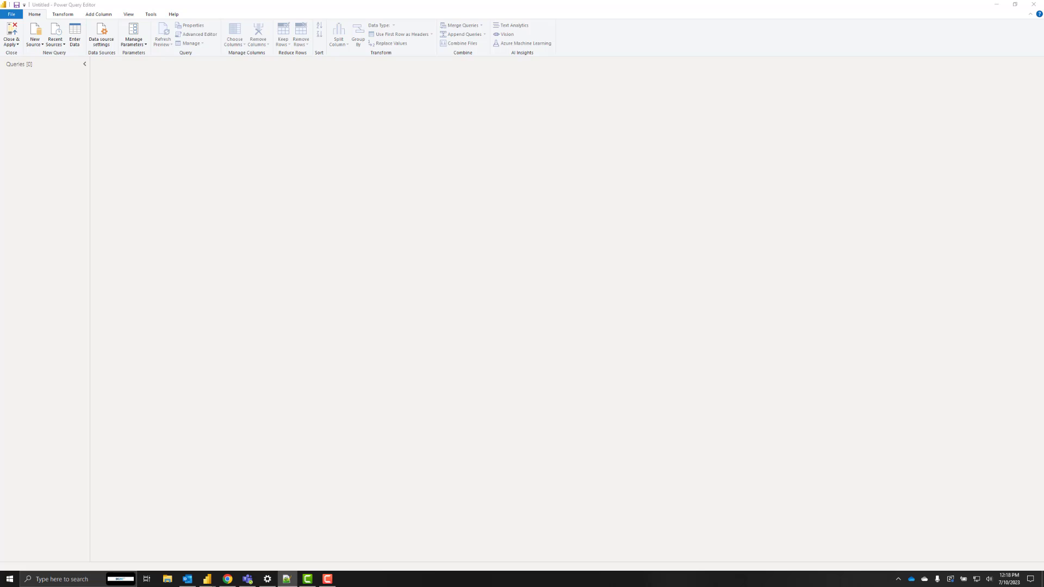
{"action": "left_click", "coordinate": [32, 48]}
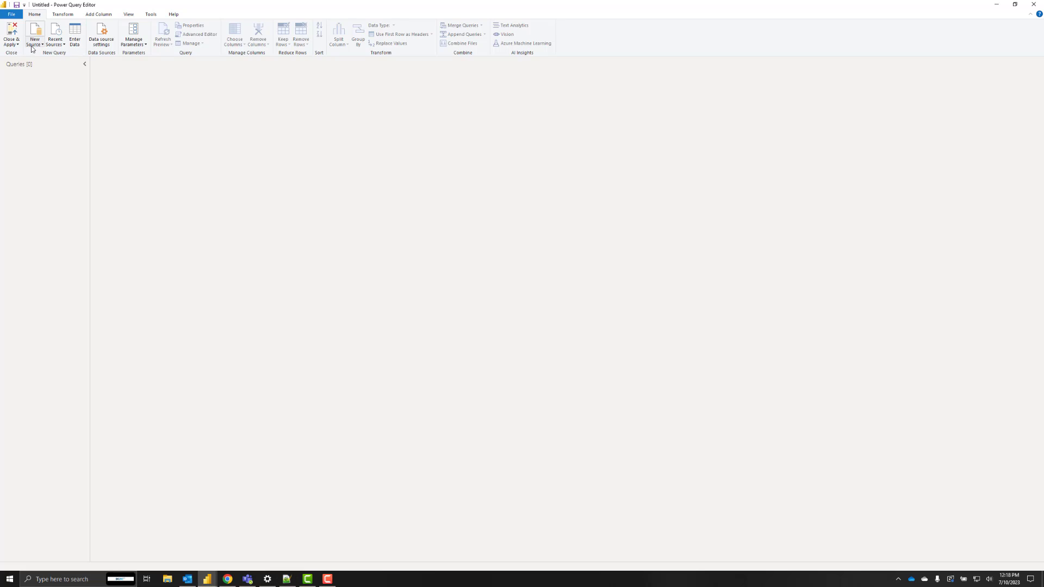
{"action": "left_click", "coordinate": [32, 49]}
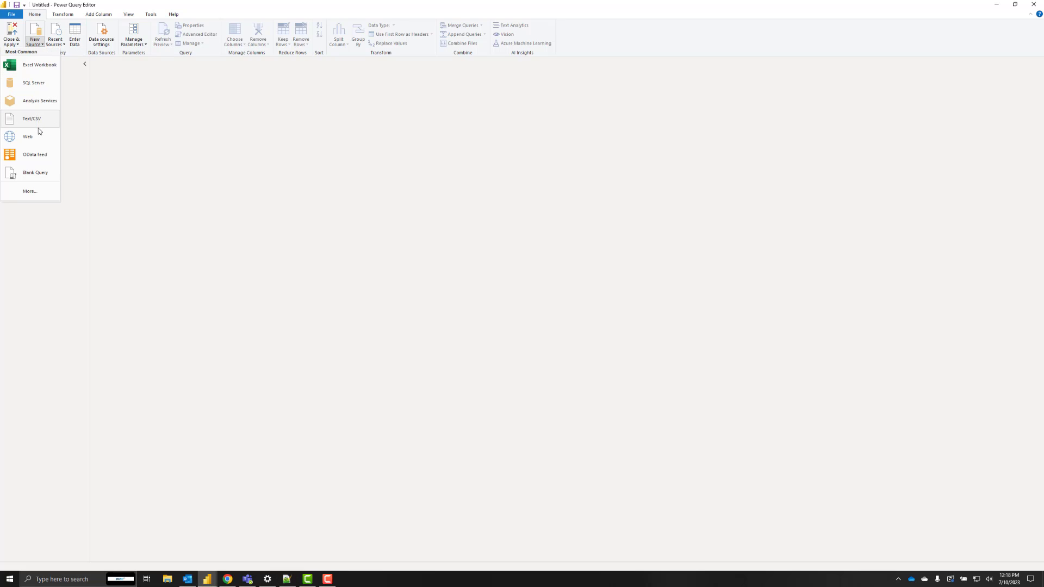
{"action": "left_click", "coordinate": [451, 171]}
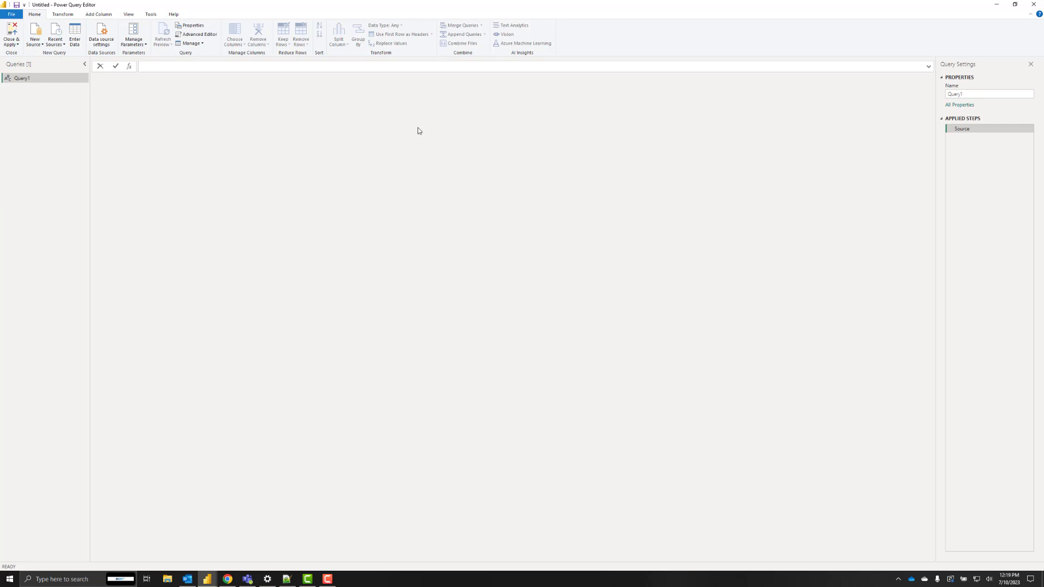
{"action": "left_click", "coordinate": [197, 34]}
{"action": "key", "text": "ctrl+a"}
{"action": "key", "text": "ctrl+v"}
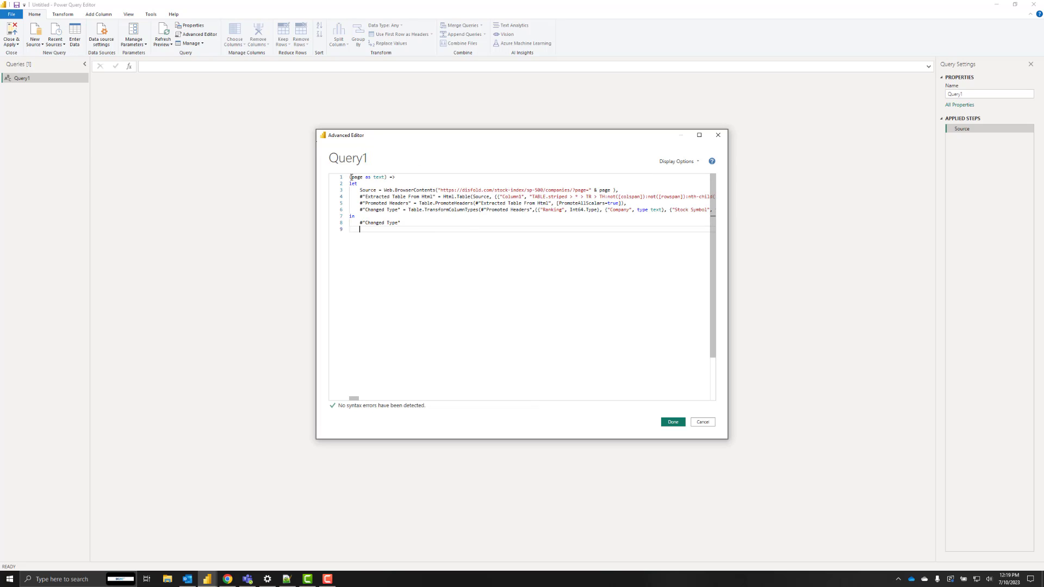
- Review the function's page parameter and Source line, copy the Disfold URL from the code, and accept the query code
{"action": "left_click_drag", "start_coordinate": [350, 177], "coordinate": [396, 177]}
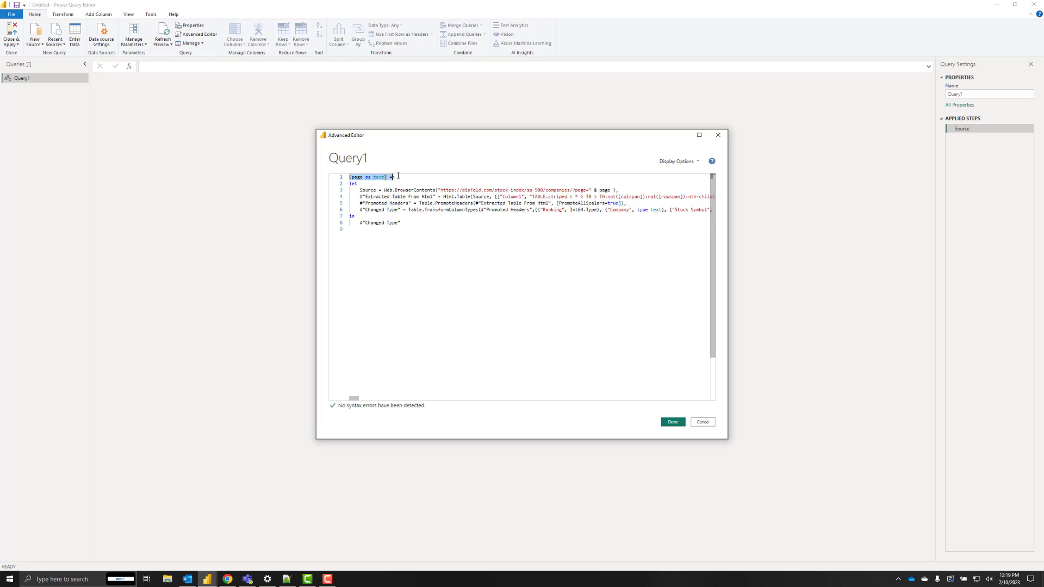
{"action": "left_click", "coordinate": [360, 178]}
{"action": "left_click", "coordinate": [385, 178]}
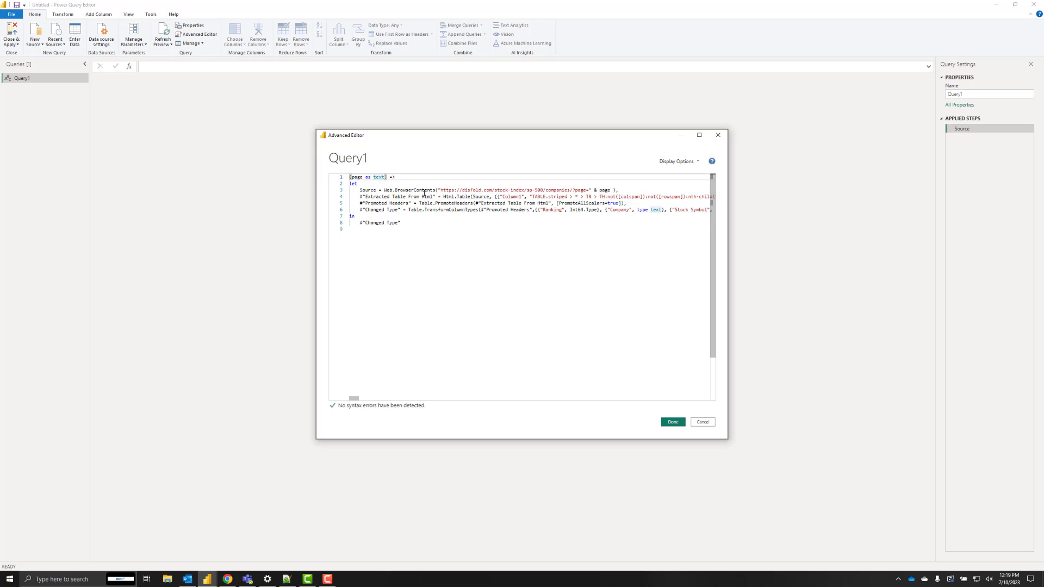
{"action": "left_click_drag", "start_coordinate": [727, 200], "coordinate": [1042, 209]}
{"action": "left_click", "coordinate": [362, 189]}
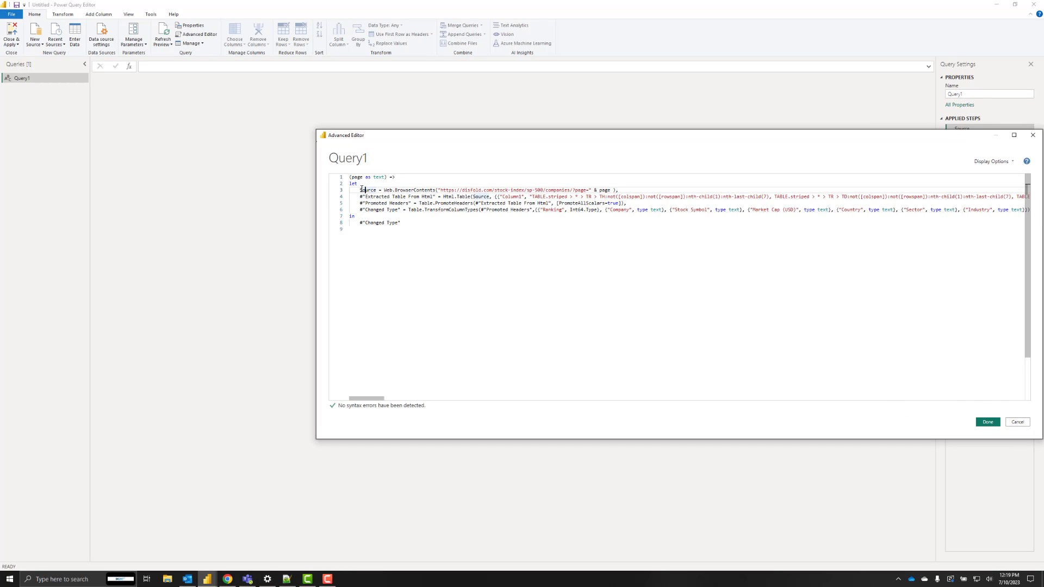
{"action": "left_click_drag", "start_coordinate": [360, 190], "coordinate": [438, 190]}
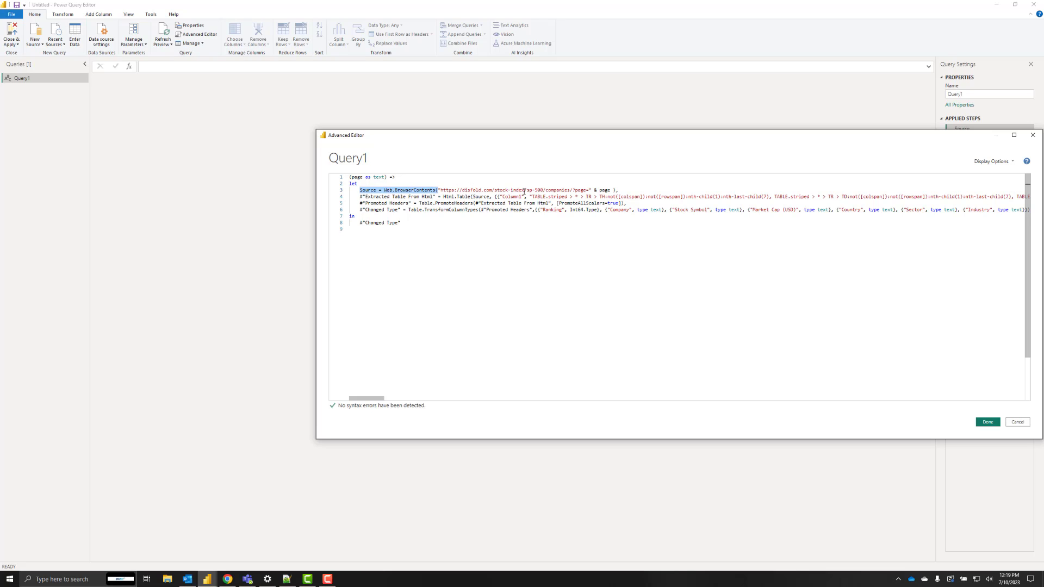
{"action": "left_click", "coordinate": [440, 190]}
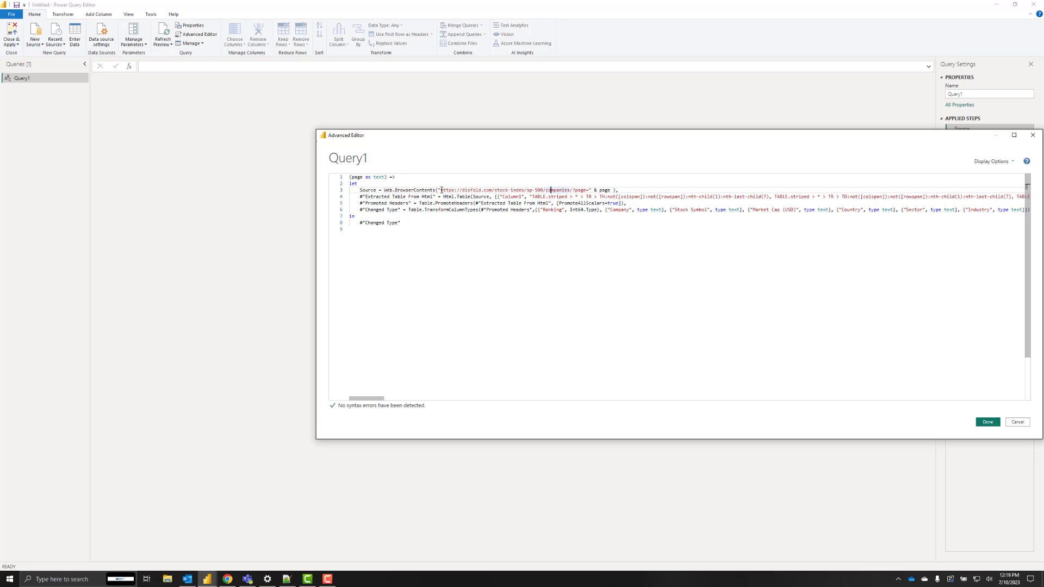
{"action": "left_click_drag", "start_coordinate": [439, 190], "coordinate": [584, 189]}
{"action": "key", "text": "ctrl+c"}
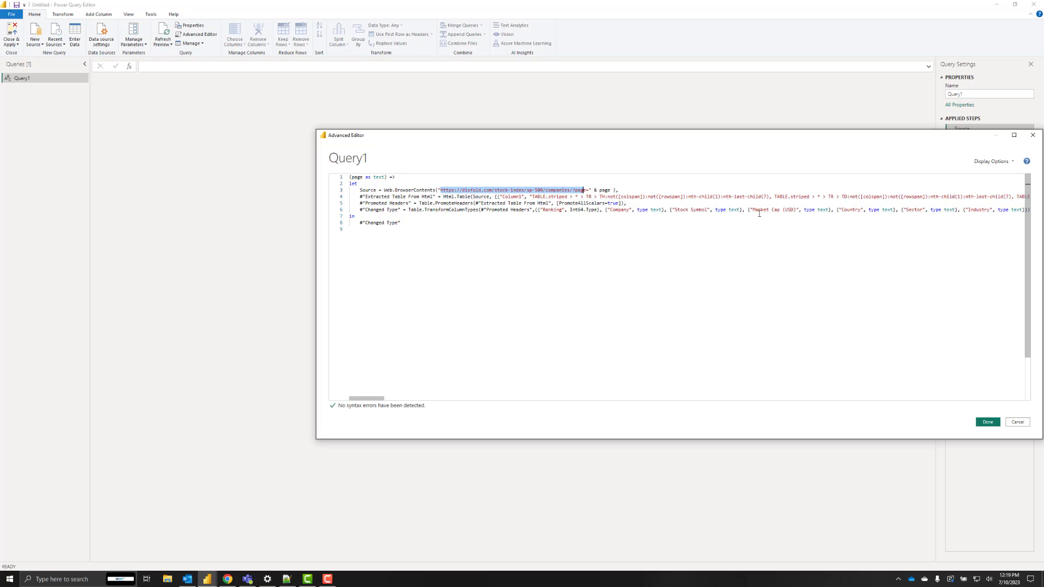
{"action": "left_click", "coordinate": [988, 426]}
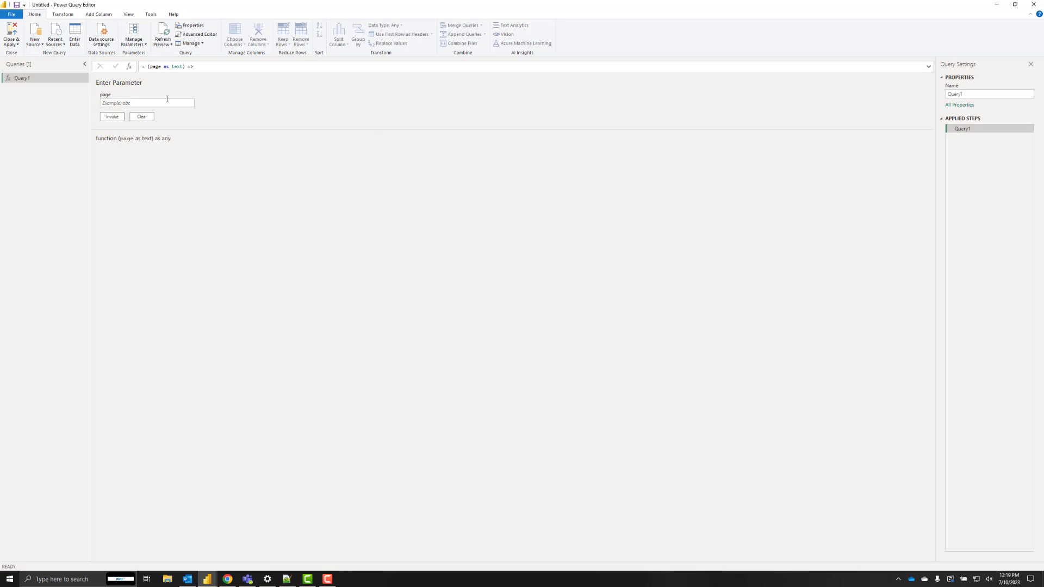
{"action": "left_click", "coordinate": [34, 42]}
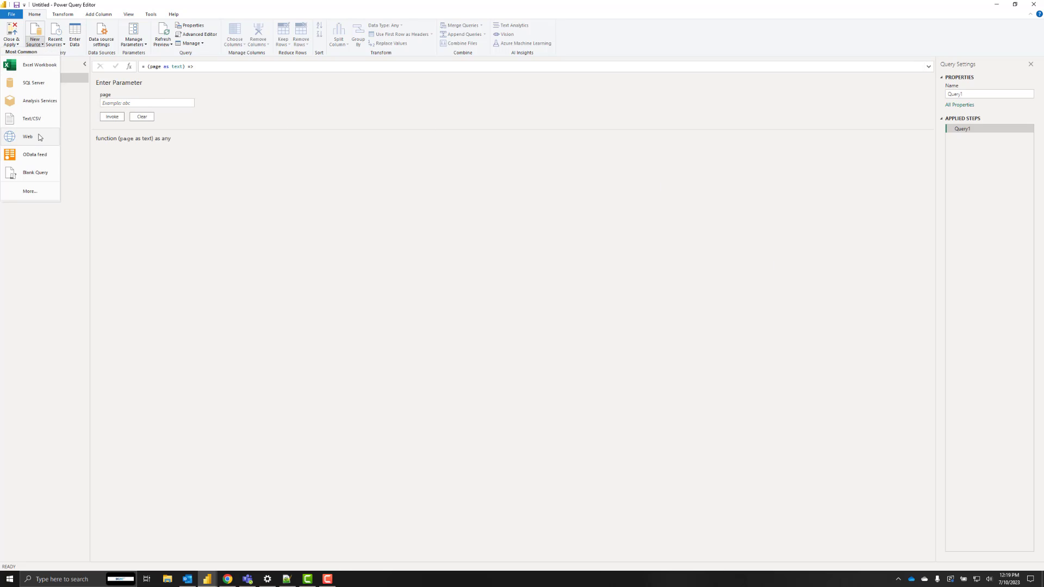
{"action": "left_click", "coordinate": [39, 137]}
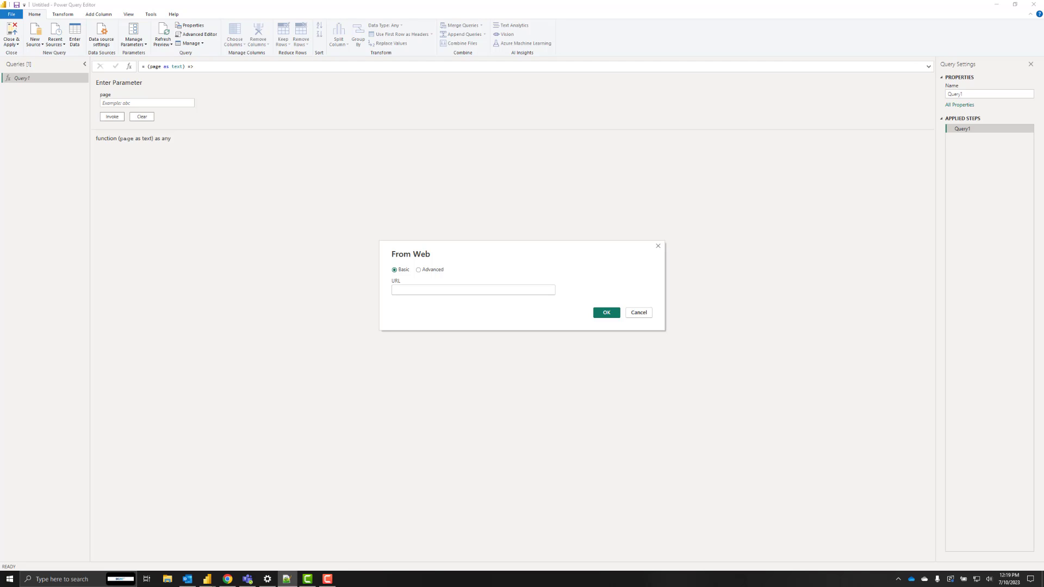
{"action": "left_click", "coordinate": [505, 290]}
{"action": "key", "text": "ctrl+v"}
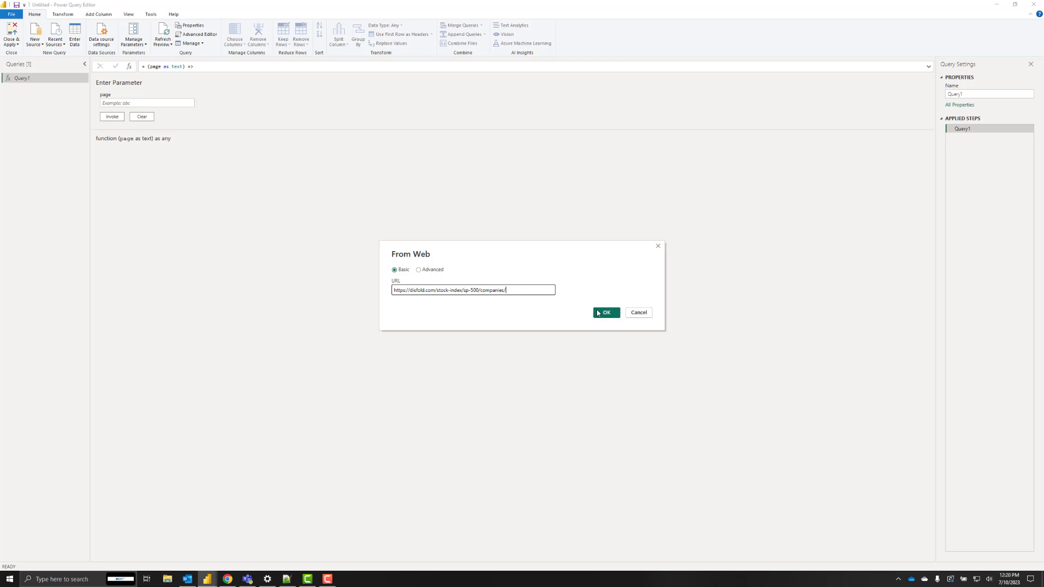
{"action": "left_click", "coordinate": [598, 312]}
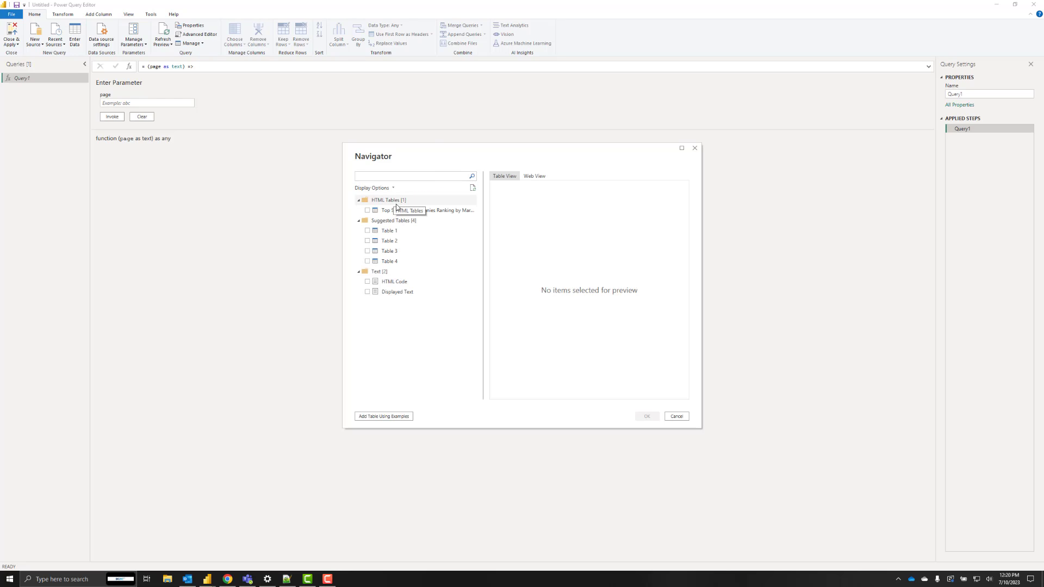
{"action": "left_click", "coordinate": [379, 212]}
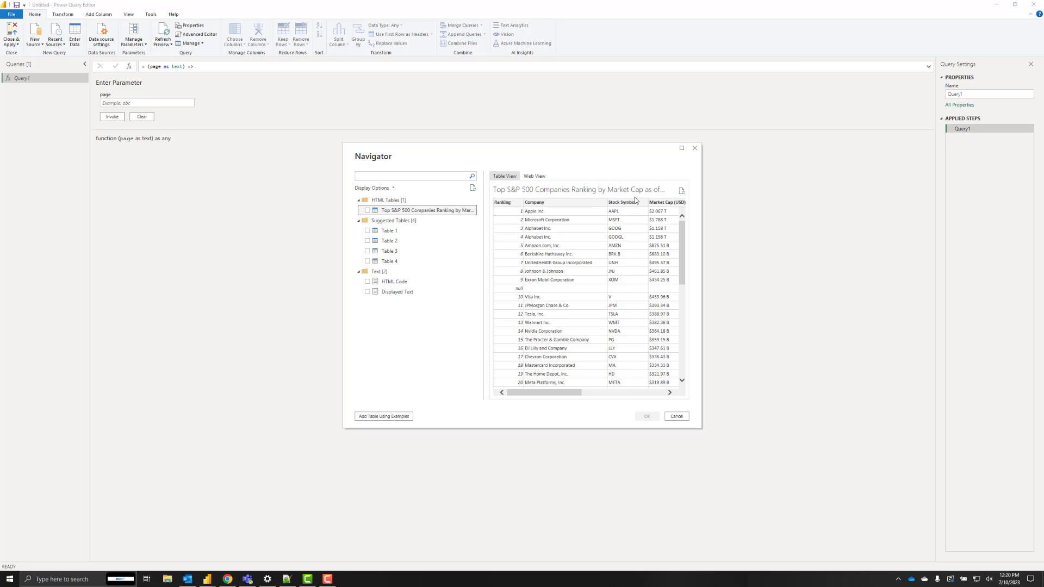
{"action": "left_click", "coordinate": [367, 211]}
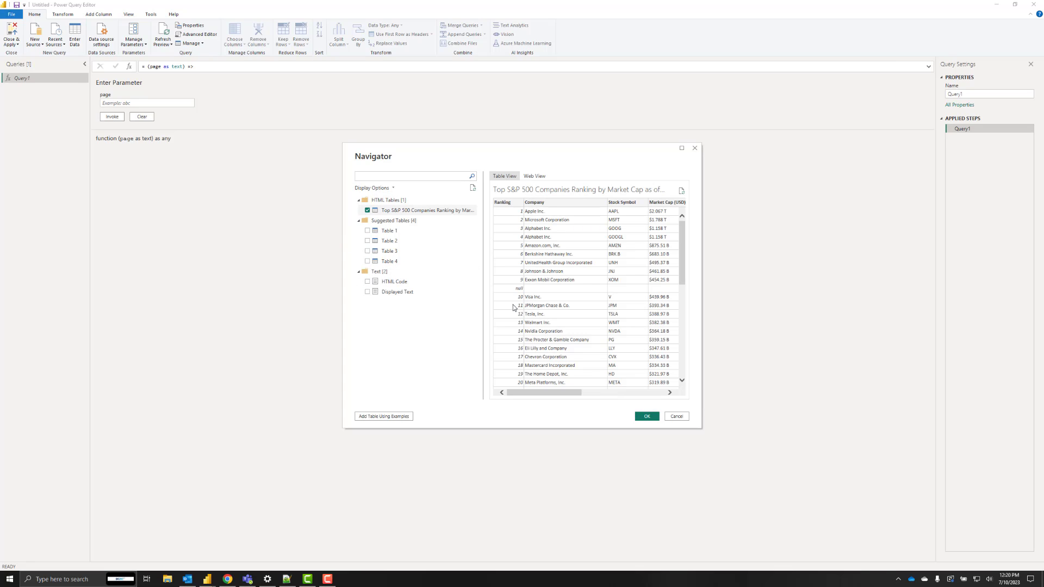
{"action": "left_click", "coordinate": [676, 416]}
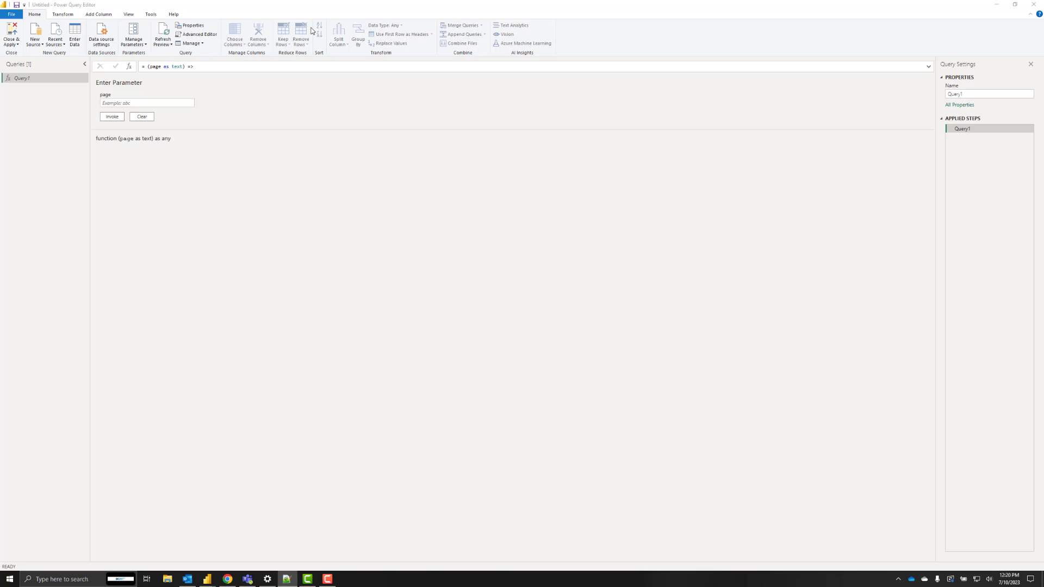
- Rename the function query Query1 as fn_GetData
{"action": "double_click", "coordinate": [34, 79]}
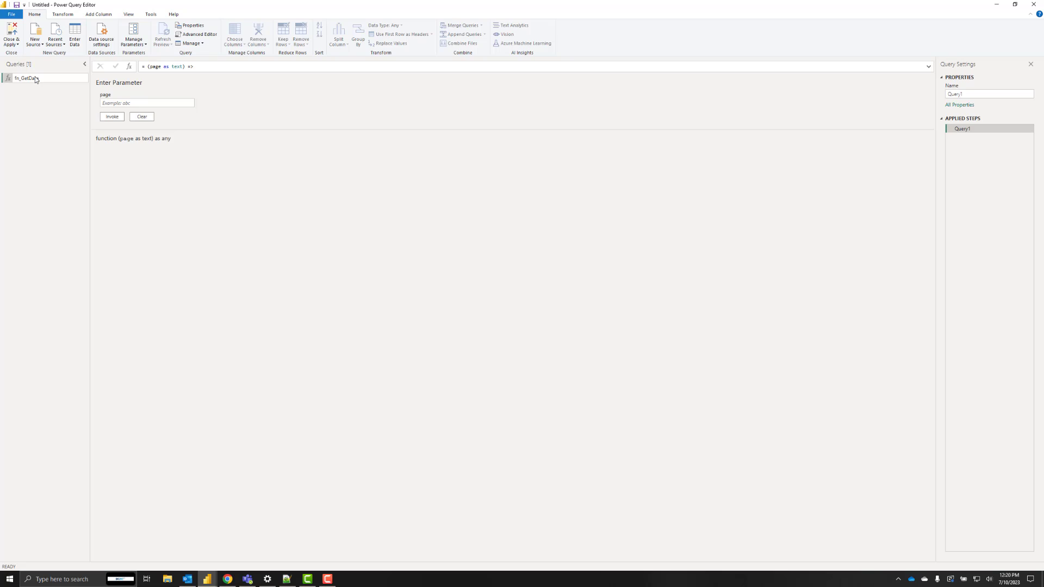
{"action": "key", "text": "Return"}
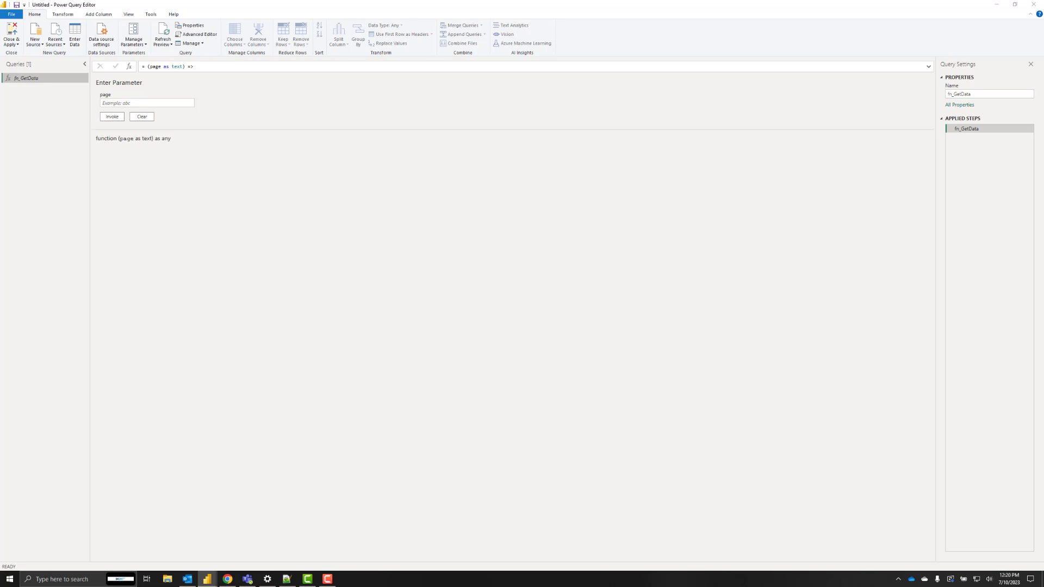
{"action": "key", "text": "alt+Tab"}
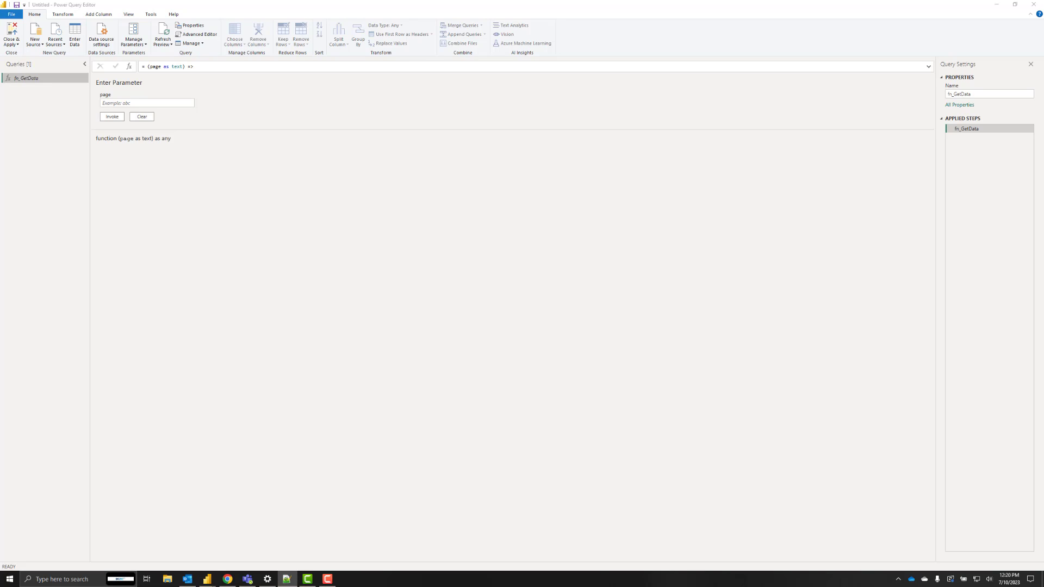
- Create a blank query, replace its code with the prepared query listing pages 1 to 10, and review its Pages and PageList lines
{"action": "left_click", "coordinate": [33, 46]}
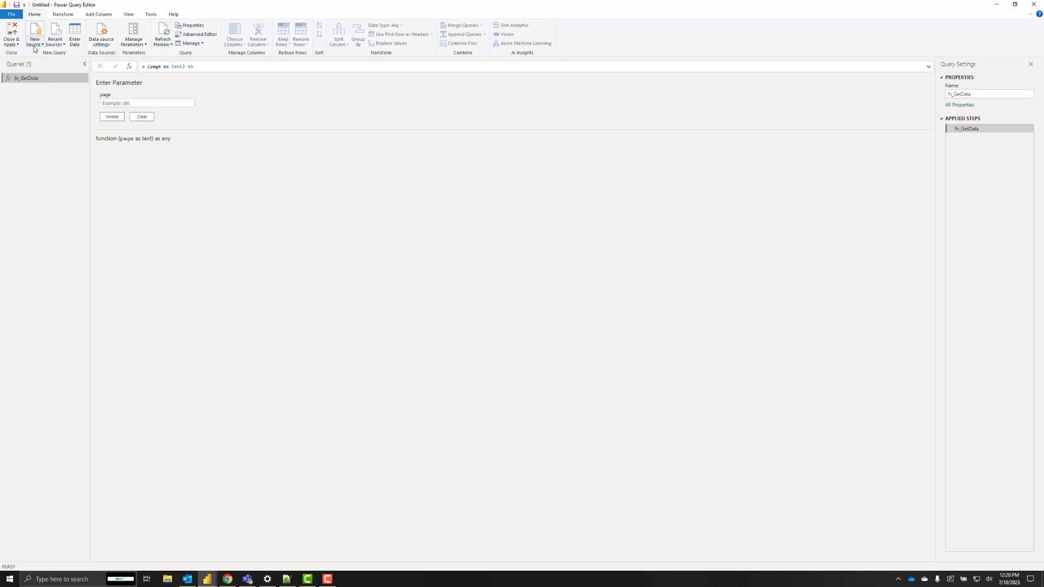
{"action": "left_click", "coordinate": [35, 172]}
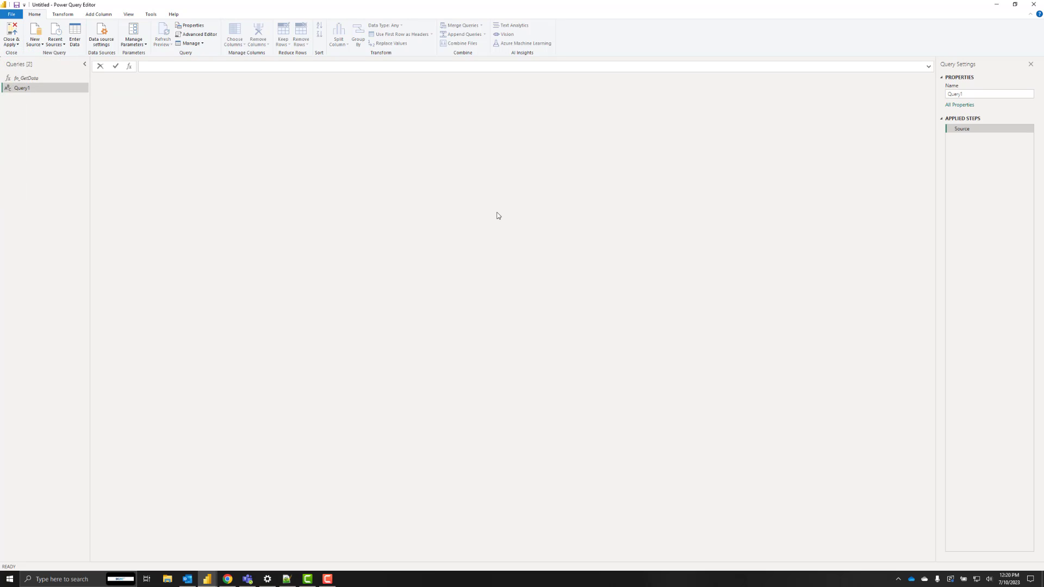
{"action": "left_click", "coordinate": [196, 35]}
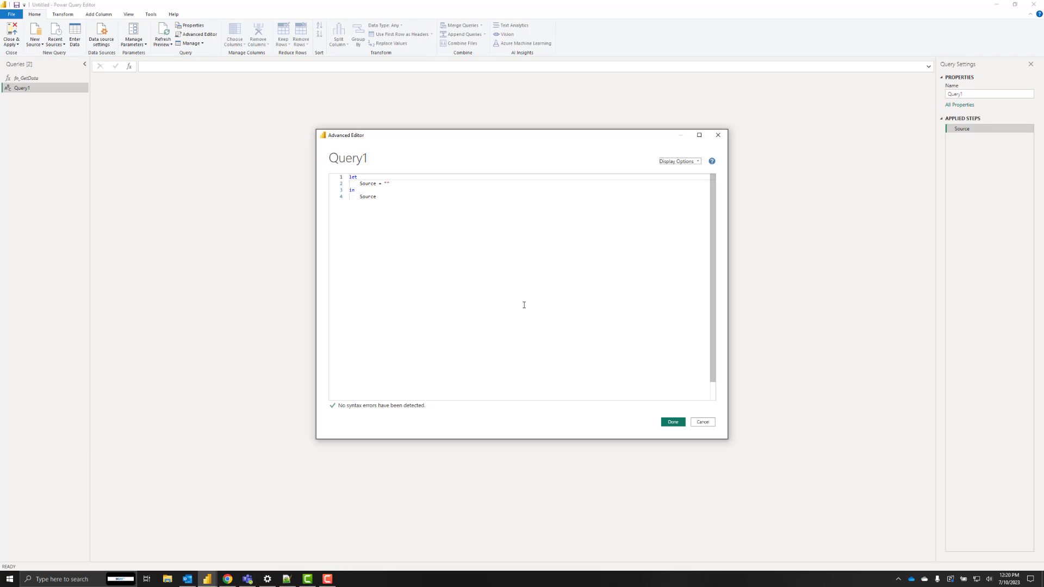
{"action": "key", "text": "ctrl+v"}
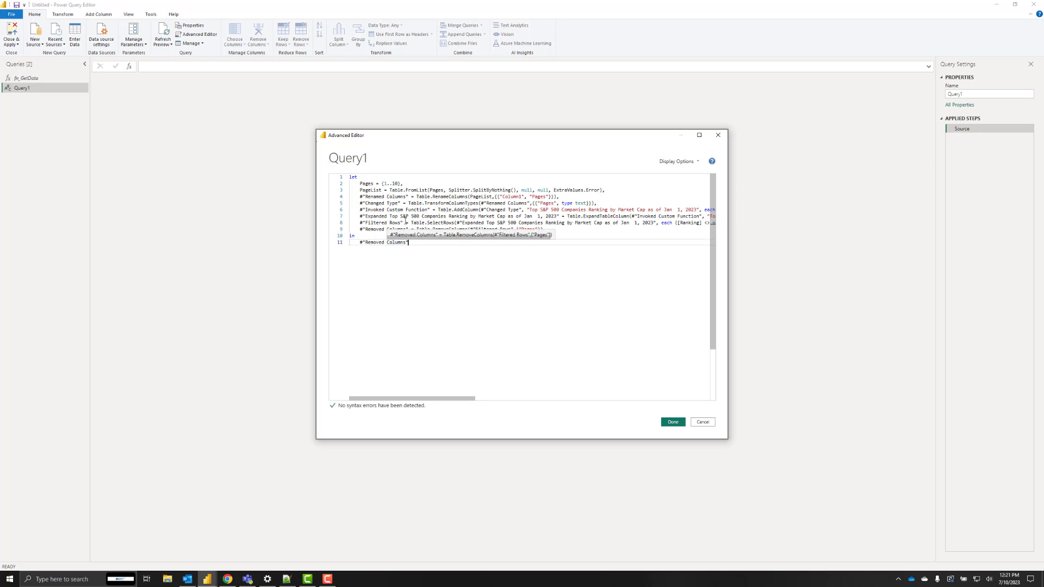
{"action": "left_click", "coordinate": [387, 190]}
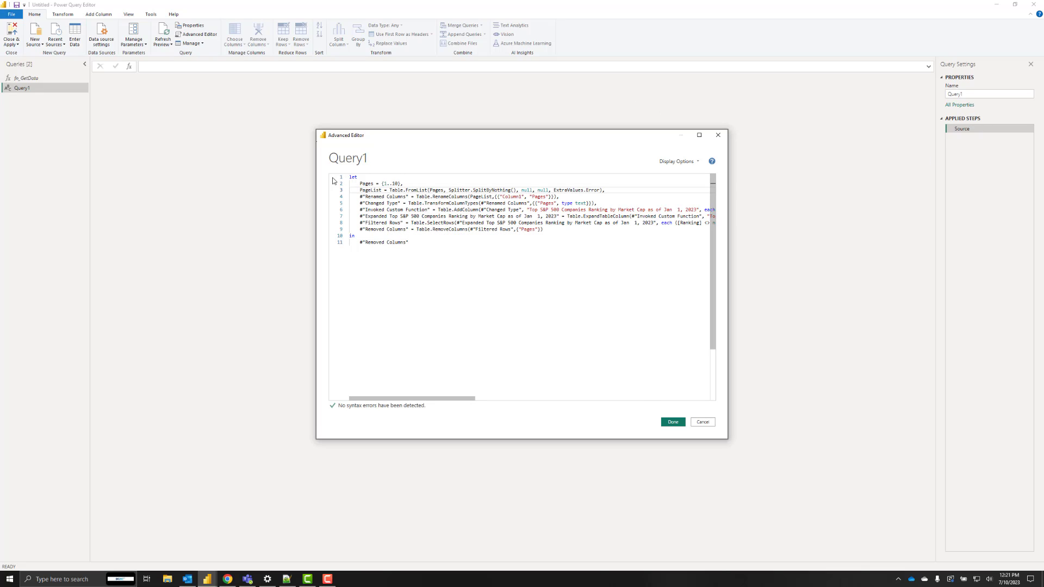
{"action": "left_click_drag", "start_coordinate": [393, 183], "coordinate": [403, 183]}
{"action": "left_click", "coordinate": [360, 189]}
{"action": "left_click_drag", "start_coordinate": [359, 190], "coordinate": [620, 189]}
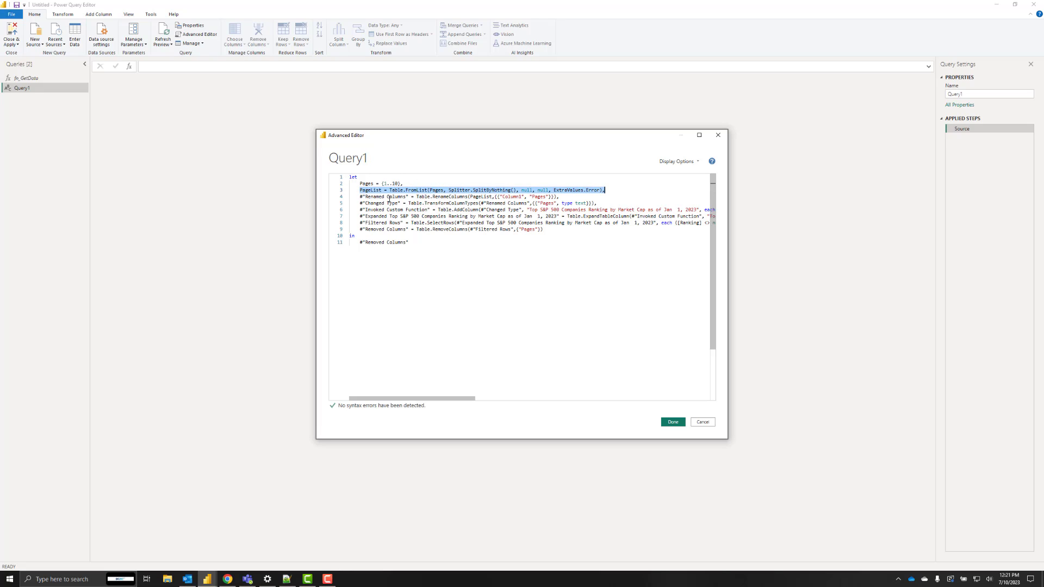
{"action": "left_click", "coordinate": [531, 196]}
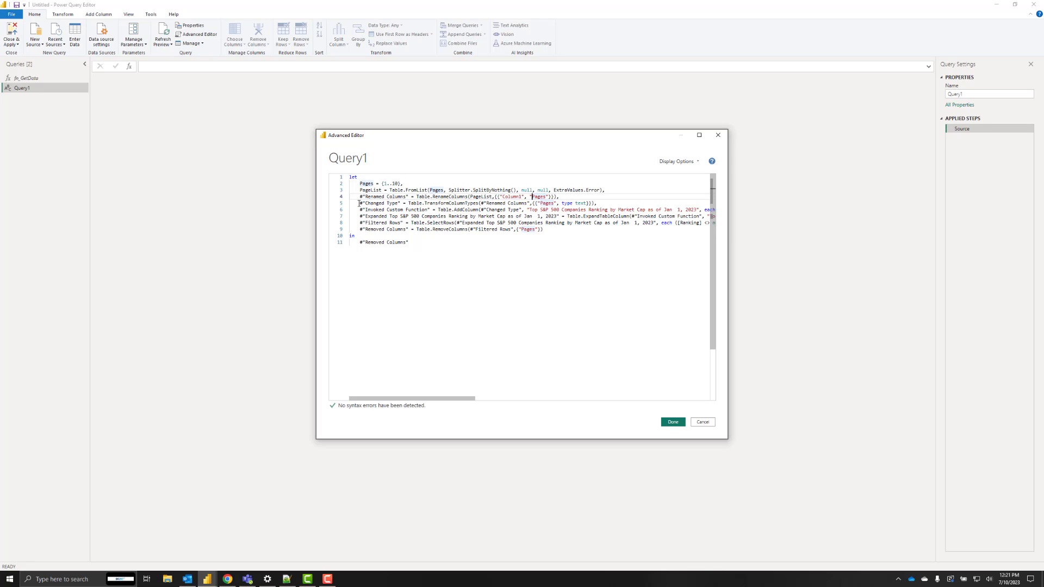
{"action": "left_click_drag", "start_coordinate": [354, 196], "coordinate": [701, 231]}
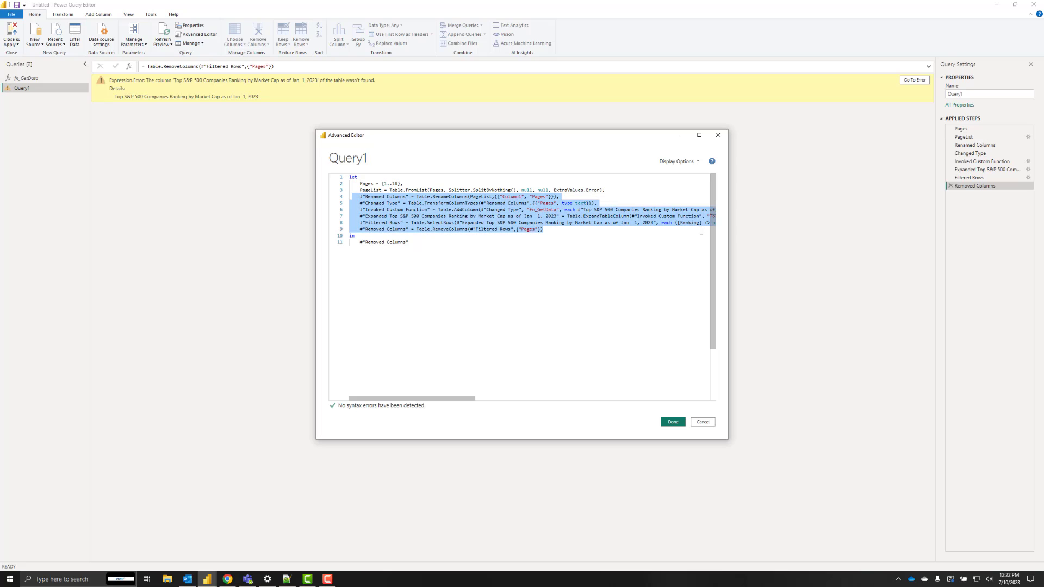
{"action": "key", "text": "Delete"}
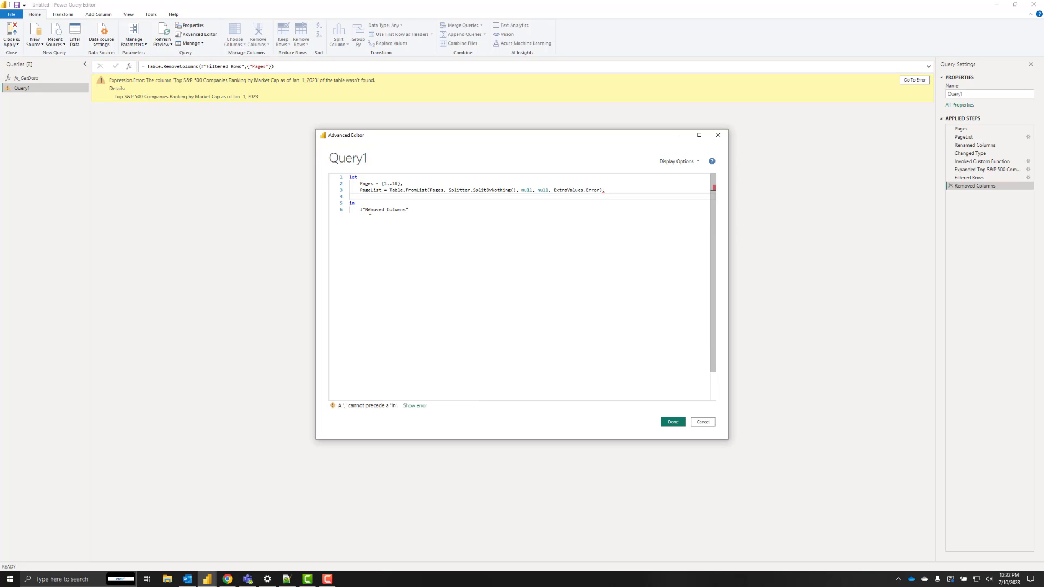
{"action": "left_click_drag", "start_coordinate": [365, 210], "coordinate": [407, 209]}
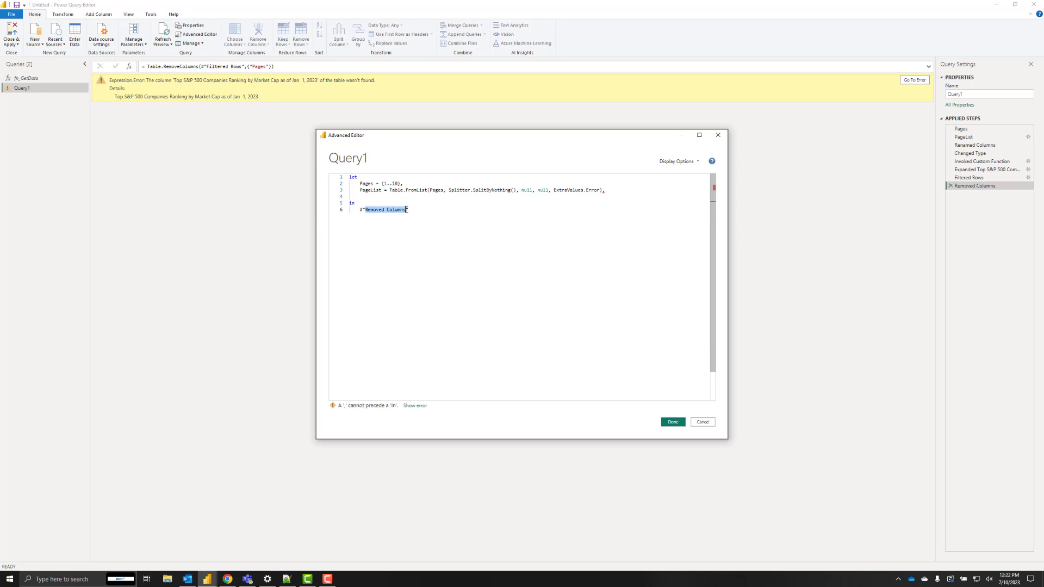
{"action": "type", "text": "PageList"}
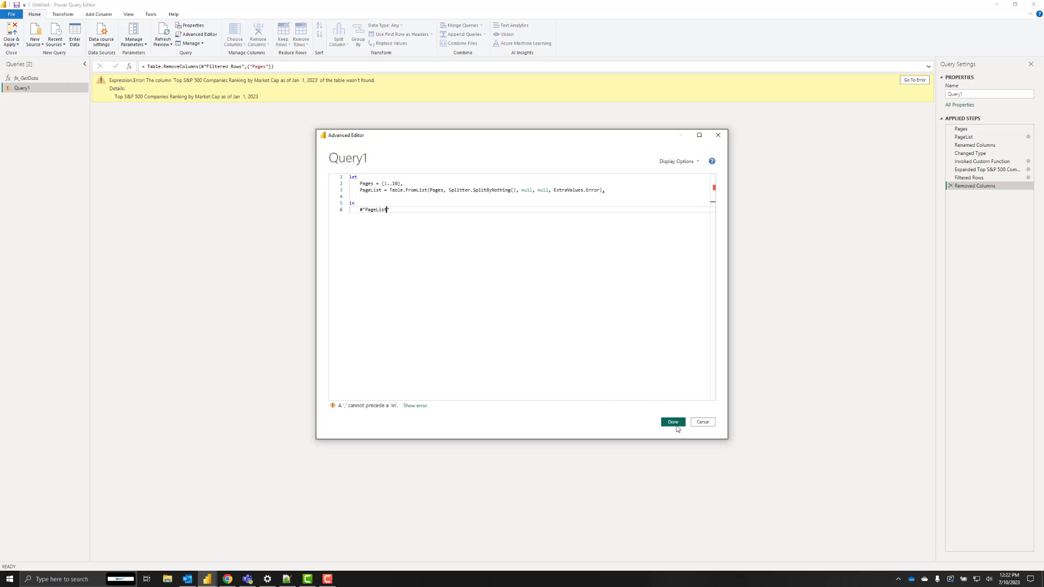
{"action": "left_click", "coordinate": [605, 194]}
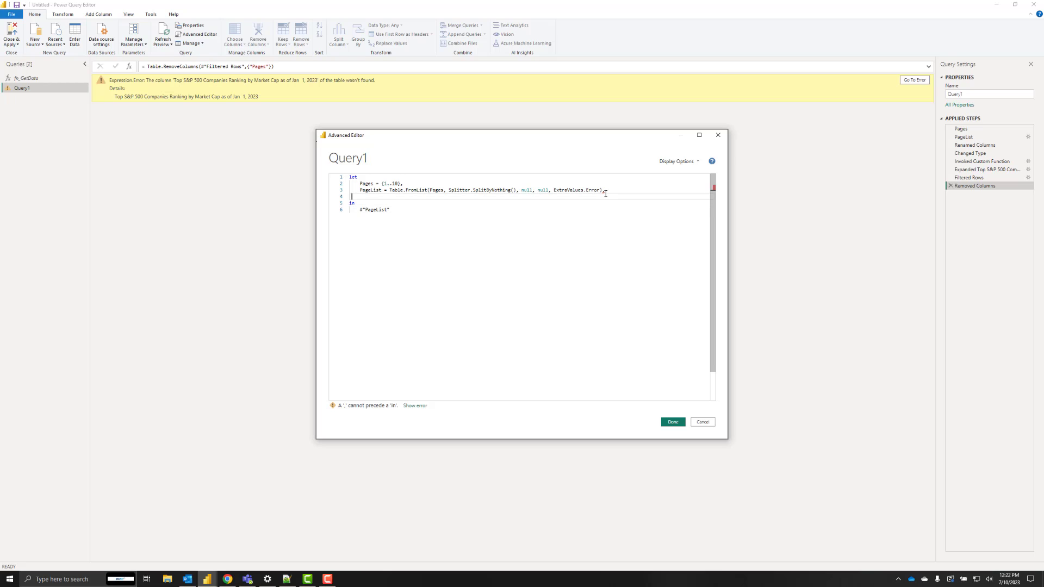
{"action": "left_click", "coordinate": [607, 191]}
{"action": "key", "text": "ctrl+z"}
{"action": "key", "text": "ctrl+z"}
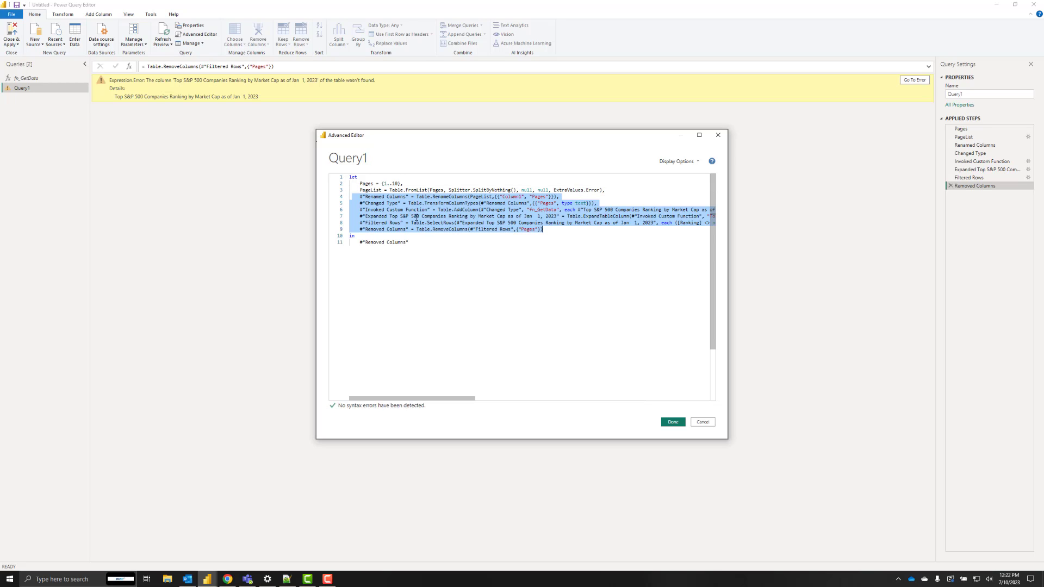
- Cut Query1's code to end at the Changed Type step, returning "Changed Type" and removing the trailing comma, and accept the code
{"action": "left_click", "coordinate": [416, 217]}
{"action": "left_click_drag", "start_coordinate": [354, 210], "coordinate": [579, 230]}
{"action": "key", "text": "Delete"}
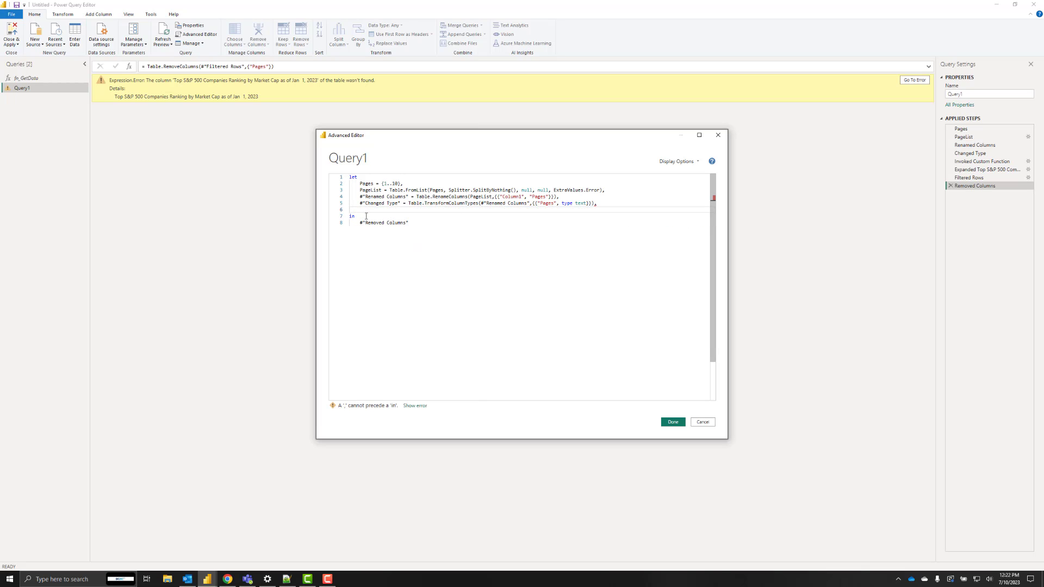
{"action": "left_click_drag", "start_coordinate": [365, 203], "coordinate": [399, 204]}
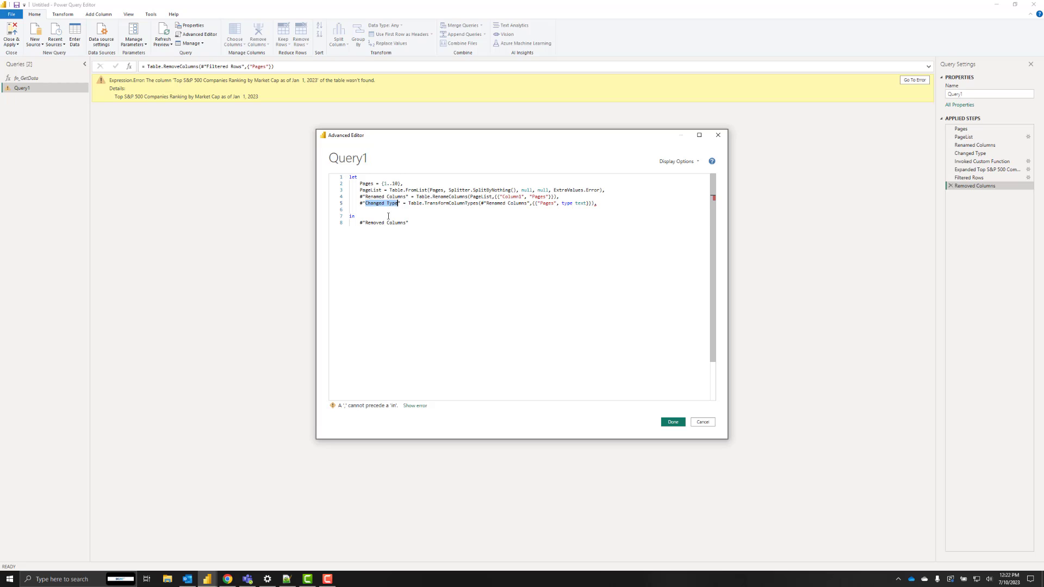
{"action": "key", "text": "ctrl+v"}
{"action": "key", "text": "ctrl+z"}
{"action": "key", "text": "ctrl+c"}
{"action": "left_click_drag", "start_coordinate": [365, 223], "coordinate": [407, 223]}
{"action": "key", "text": "ctrl+v"}
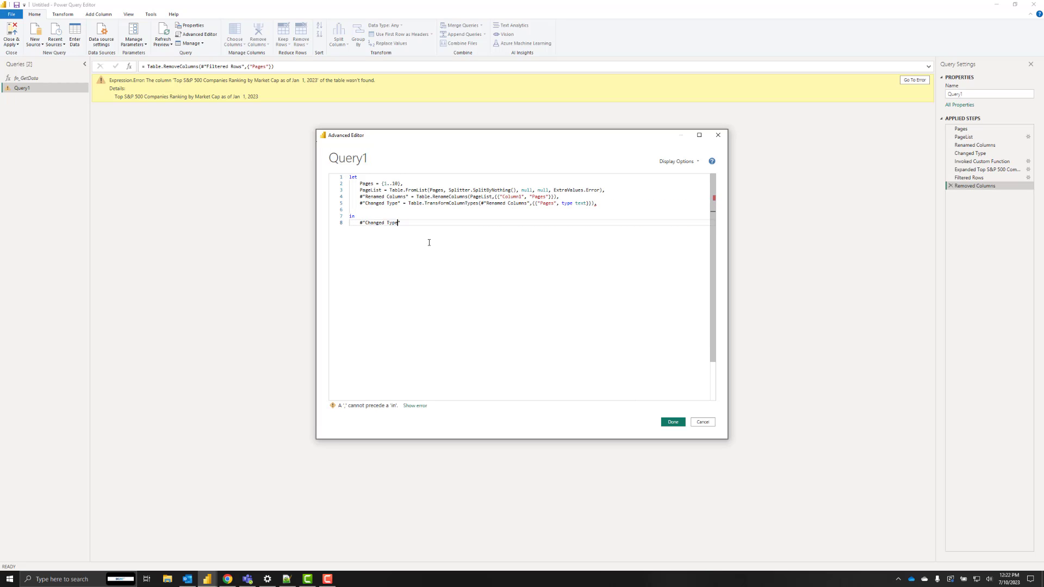
{"action": "left_click", "coordinate": [674, 422]}
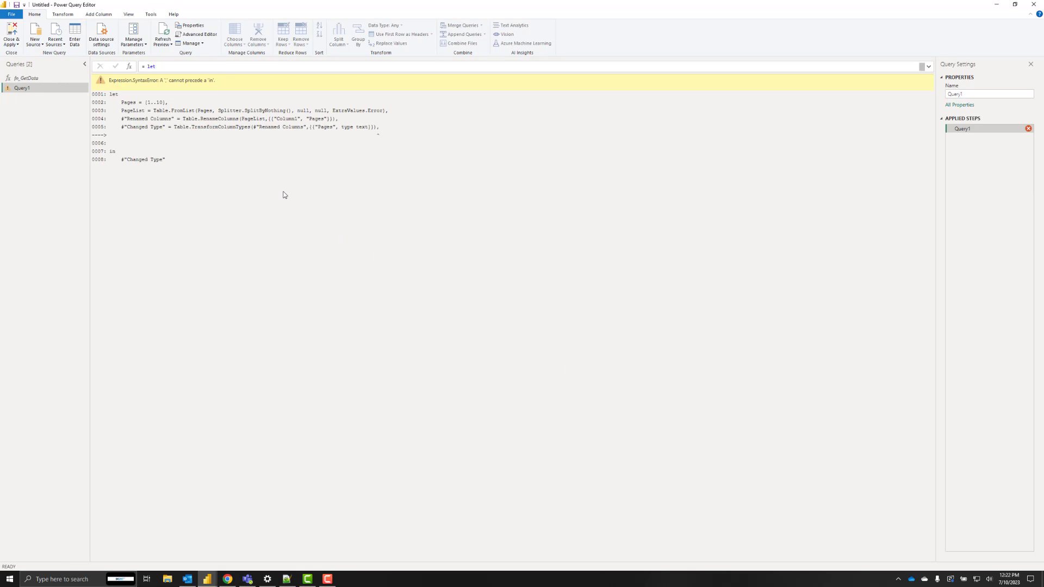
{"action": "left_click", "coordinate": [217, 35]}
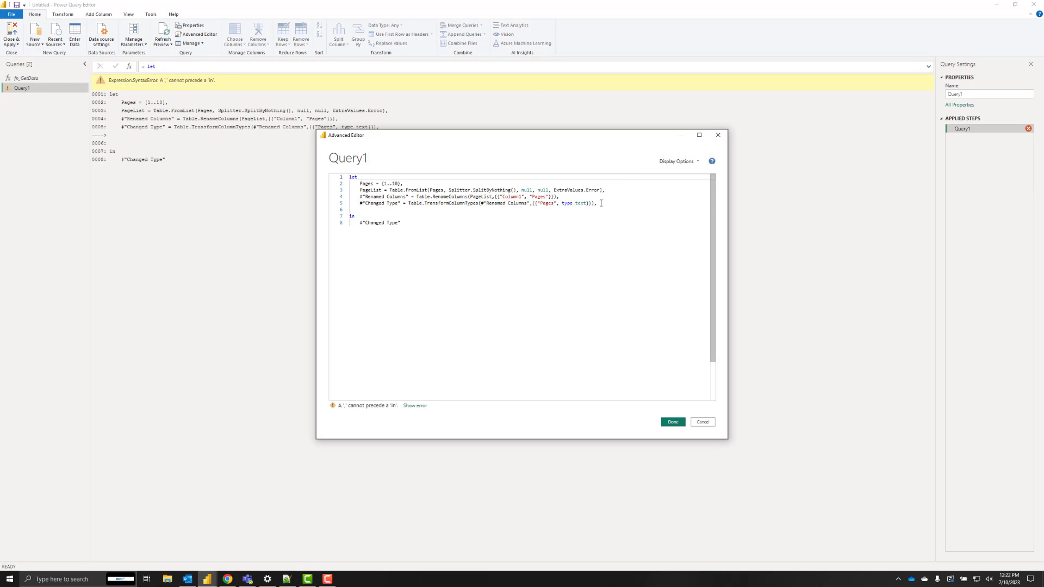
{"action": "left_click", "coordinate": [673, 421]}
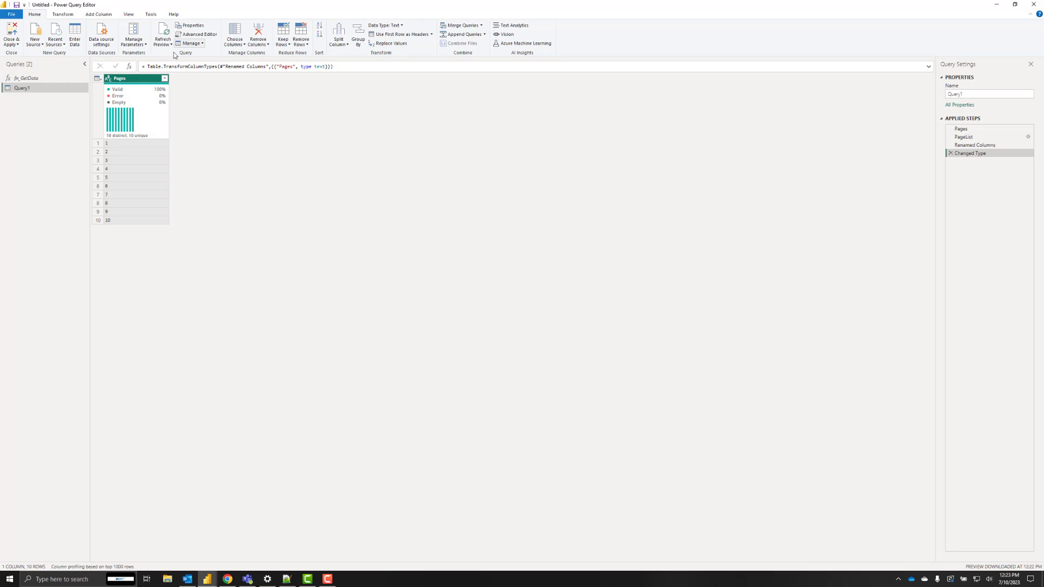
- Add a column that invokes the custom function fn_GetData for each row, using the Pages column as the page parameter
{"action": "left_click", "coordinate": [93, 15]}
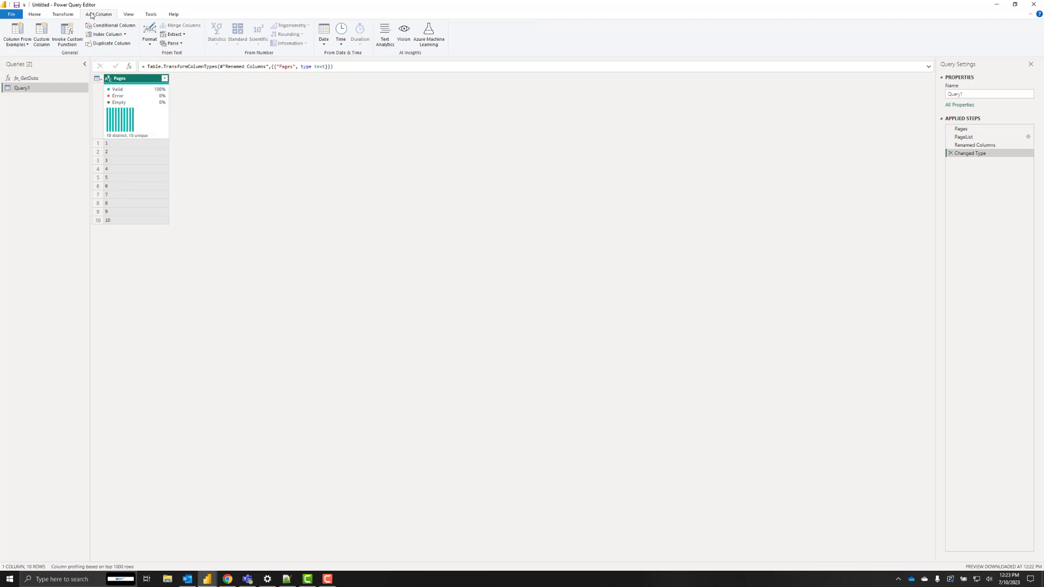
{"action": "left_click", "coordinate": [67, 35]}
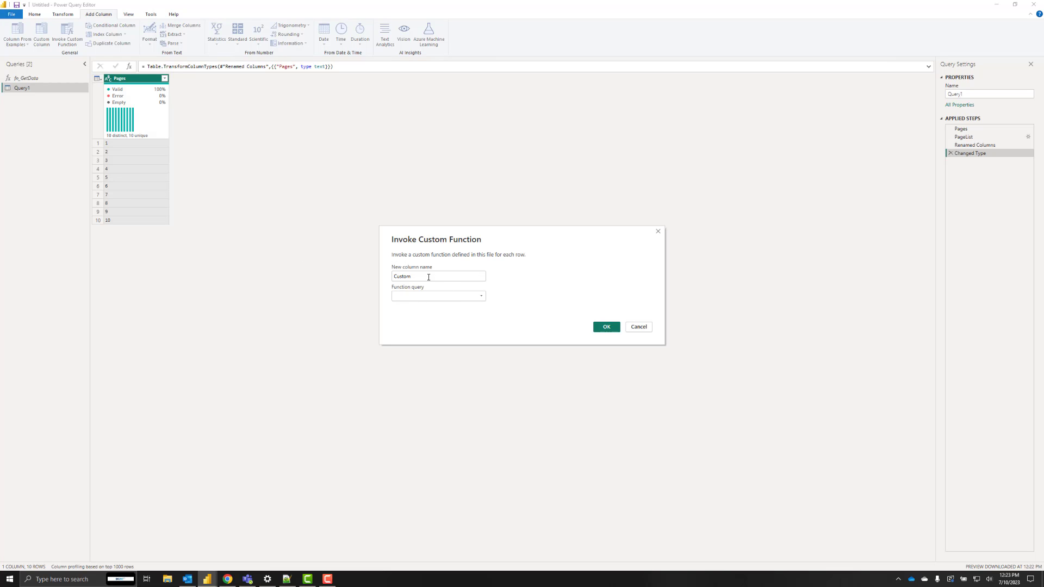
{"action": "left_click_drag", "start_coordinate": [428, 278], "coordinate": [382, 280]}
{"action": "key", "text": "alt+Tab"}
{"action": "left_click", "coordinate": [452, 295]}
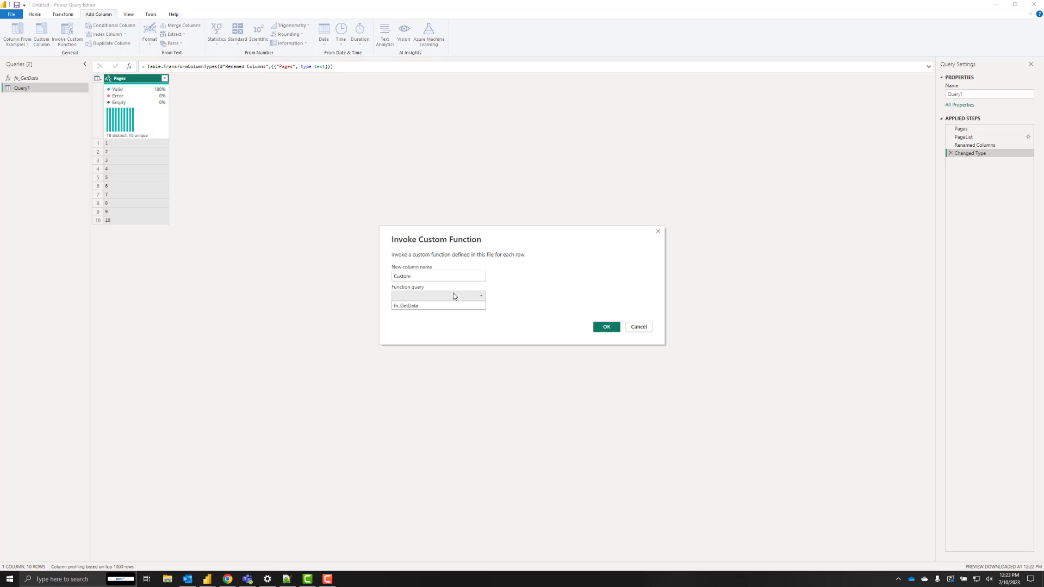
{"action": "left_click", "coordinate": [429, 305]}
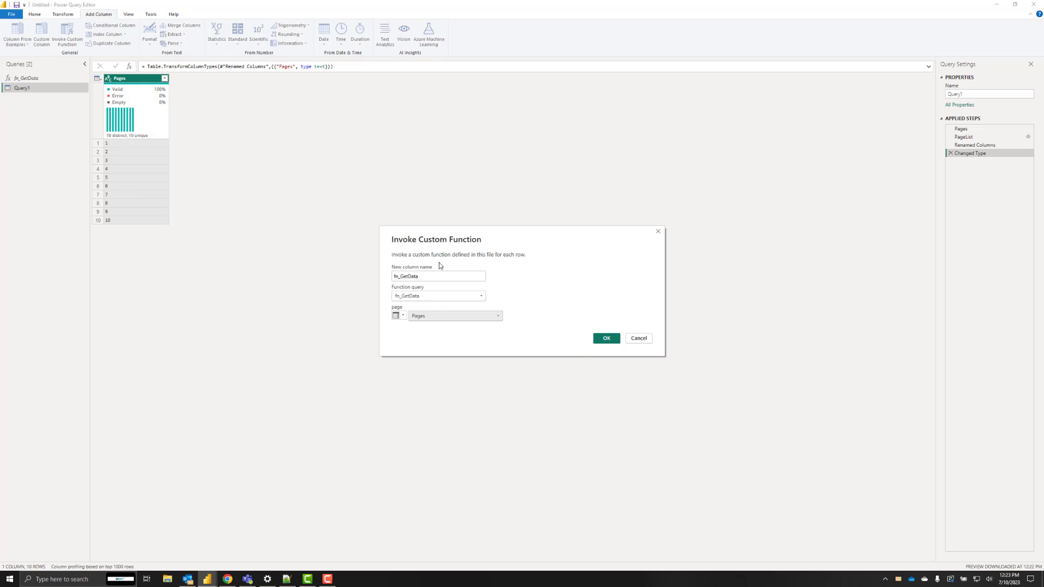
{"action": "left_click", "coordinate": [606, 338]}
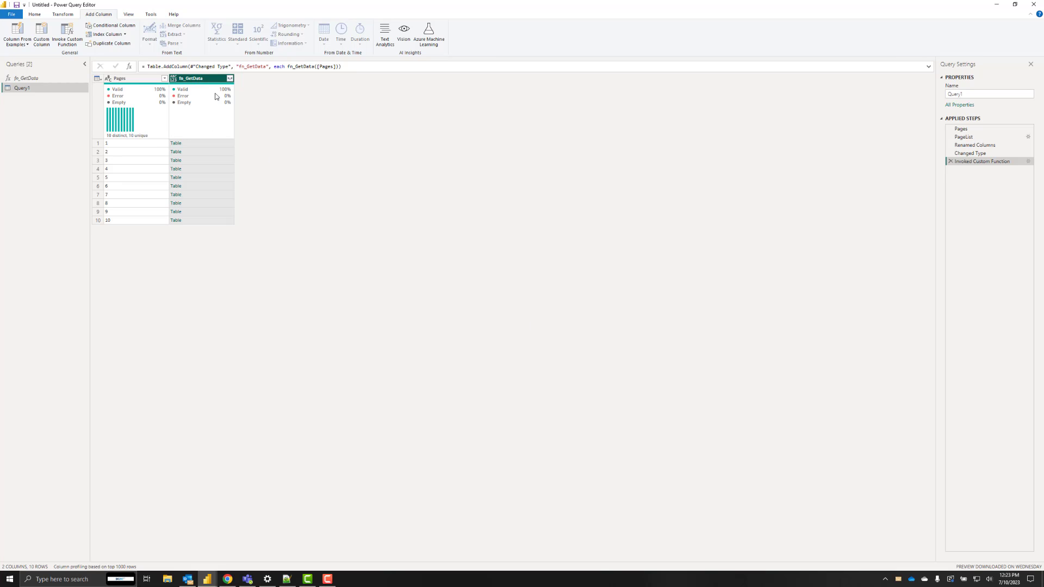
- Expand the fn_GetData table column to only Ranking, Market Cap (USD), Country, Sector and Industry
{"action": "left_click", "coordinate": [230, 78]}
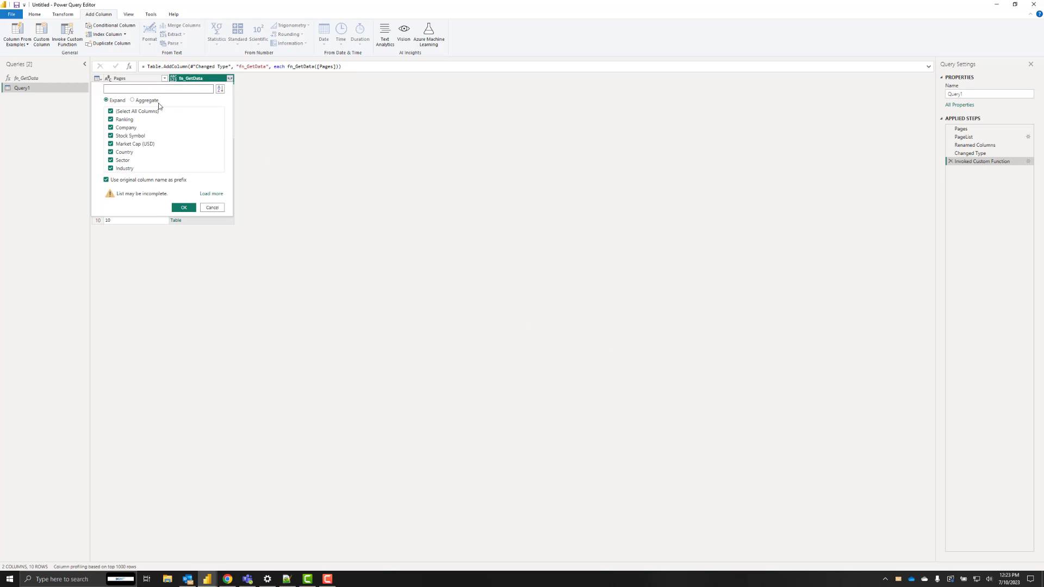
{"action": "left_click", "coordinate": [139, 113]}
{"action": "left_click", "coordinate": [111, 120]}
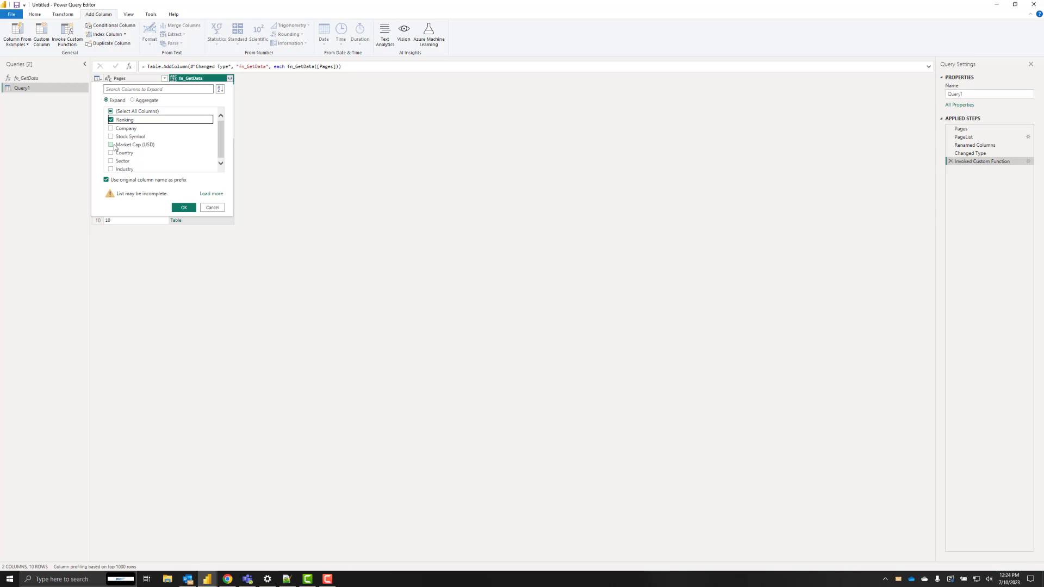
{"action": "left_click", "coordinate": [111, 144]}
{"action": "left_click", "coordinate": [111, 153]}
{"action": "left_click", "coordinate": [110, 161]}
{"action": "left_click", "coordinate": [111, 169]}
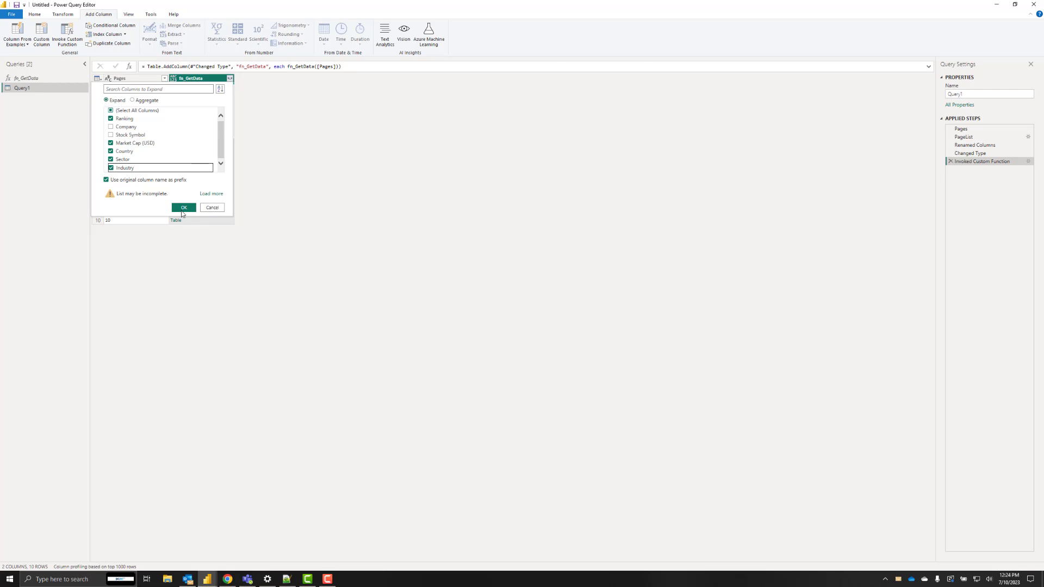
{"action": "left_click", "coordinate": [183, 208]}
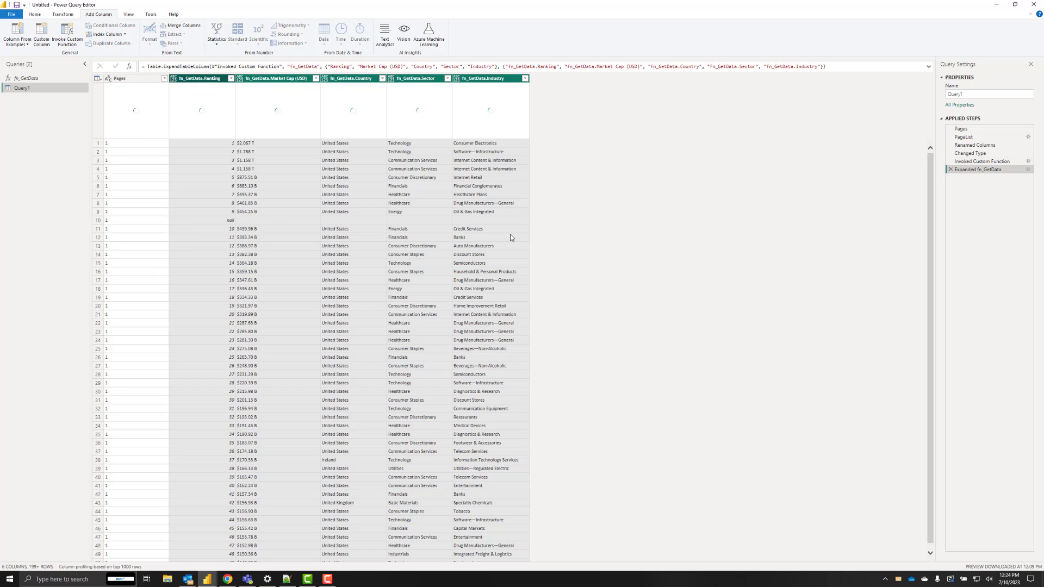
- Edit the Expanded fn_GetData step to clear the column name prefix and also include Stock Symbol
{"action": "left_click", "coordinate": [1028, 170]}
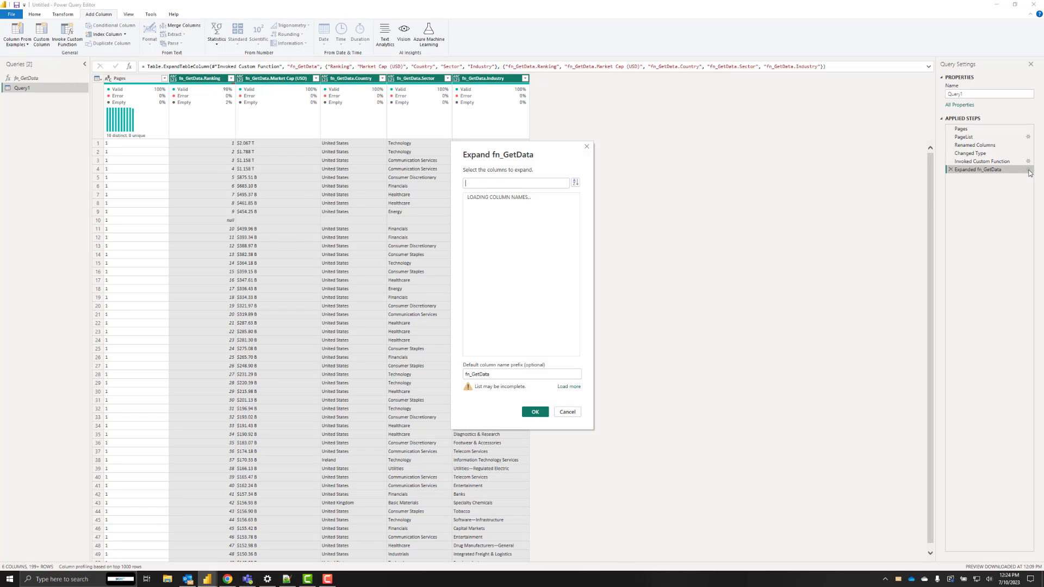
{"action": "left_click_drag", "start_coordinate": [491, 374], "coordinate": [402, 382]}
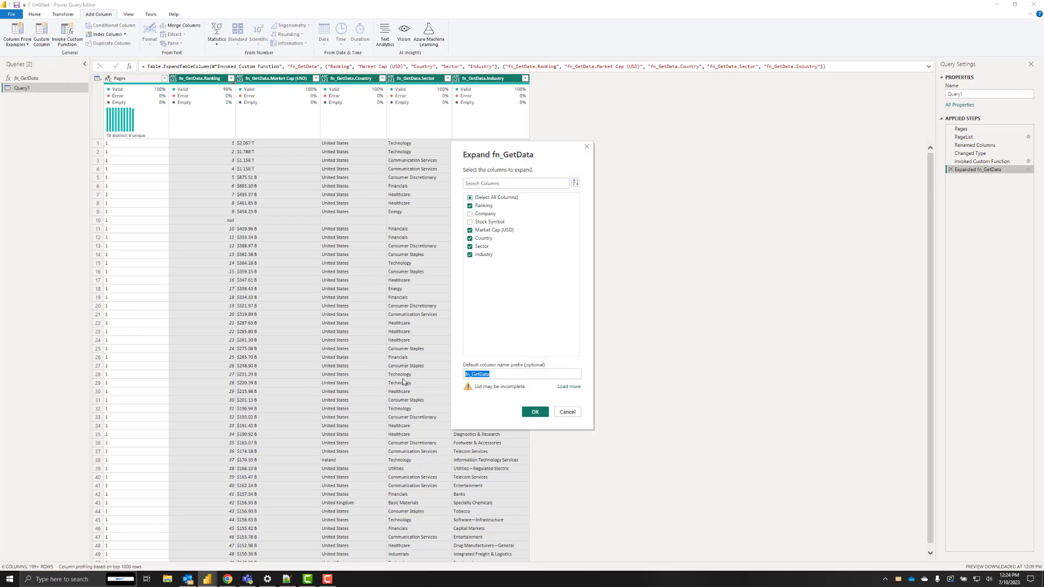
{"action": "key", "text": "BackSpace"}
{"action": "left_click", "coordinate": [528, 412]}
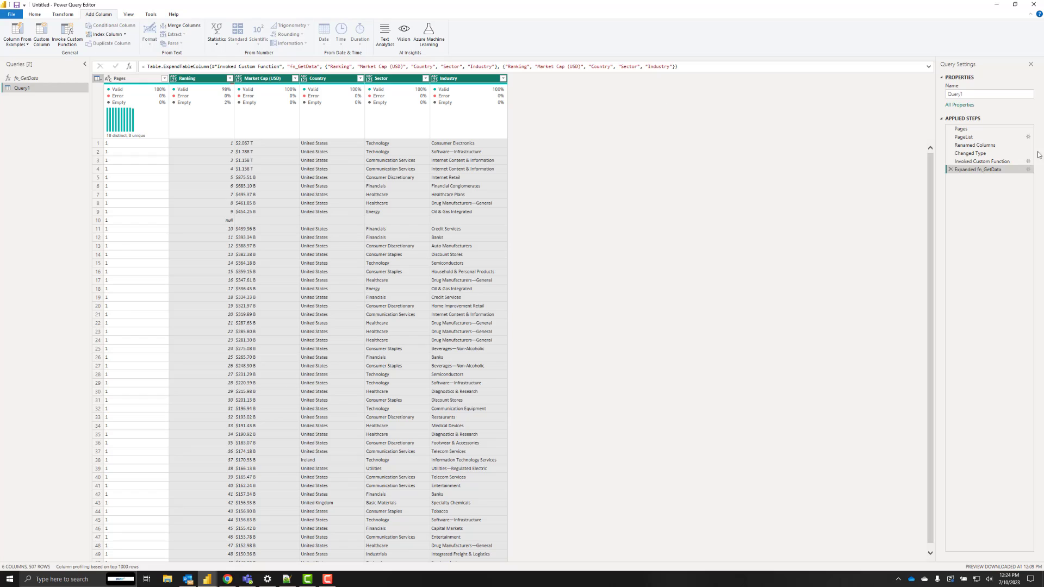
{"action": "left_click", "coordinate": [1028, 169]}
{"action": "left_click", "coordinate": [492, 222]}
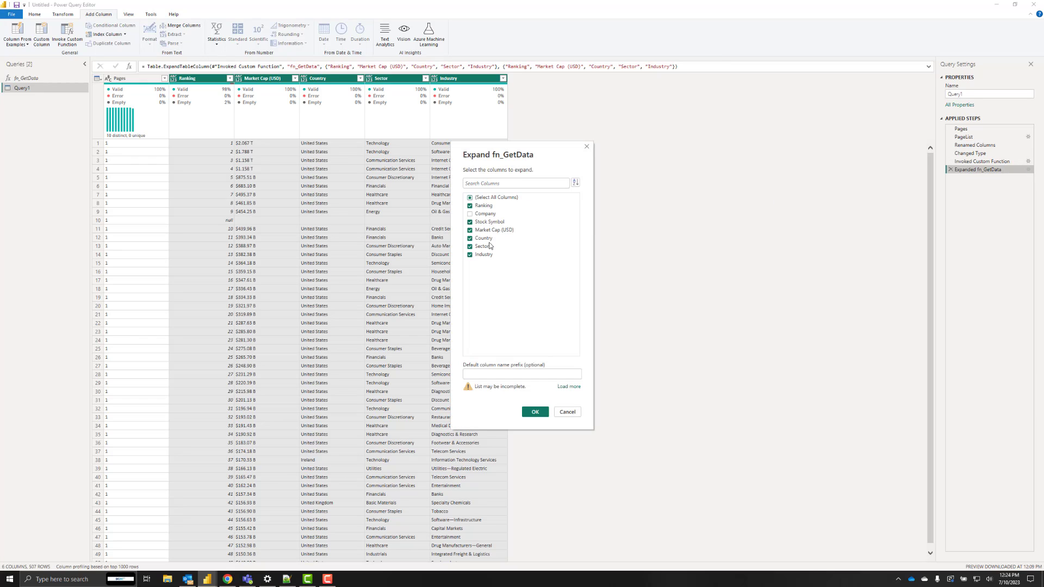
{"action": "left_click", "coordinate": [534, 412]}
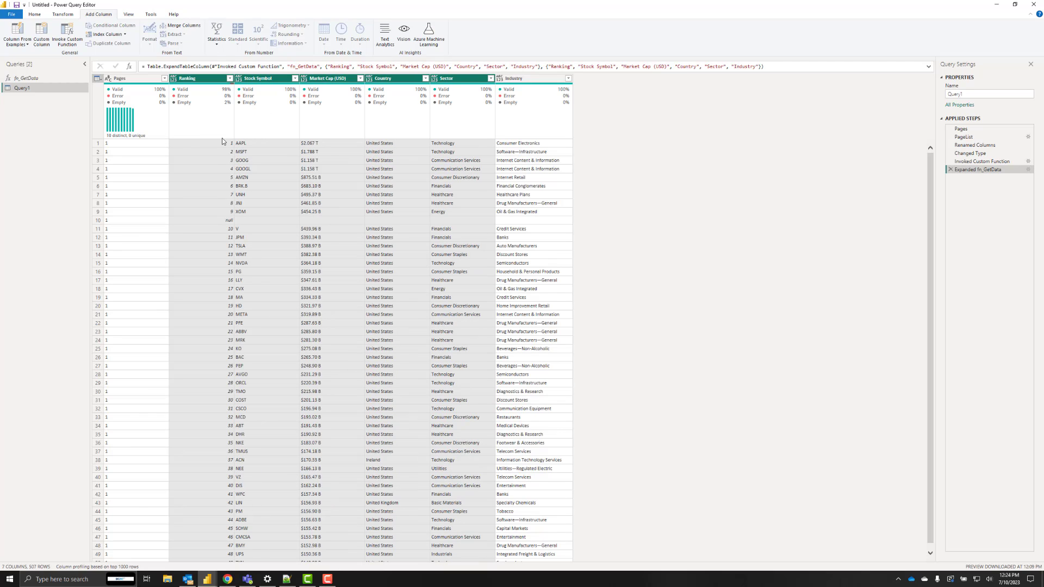
- Set the Ranking column's data type to Whole Number, and Stock Symbol and Market Cap (USD) to Text
{"action": "left_click", "coordinate": [251, 116]}
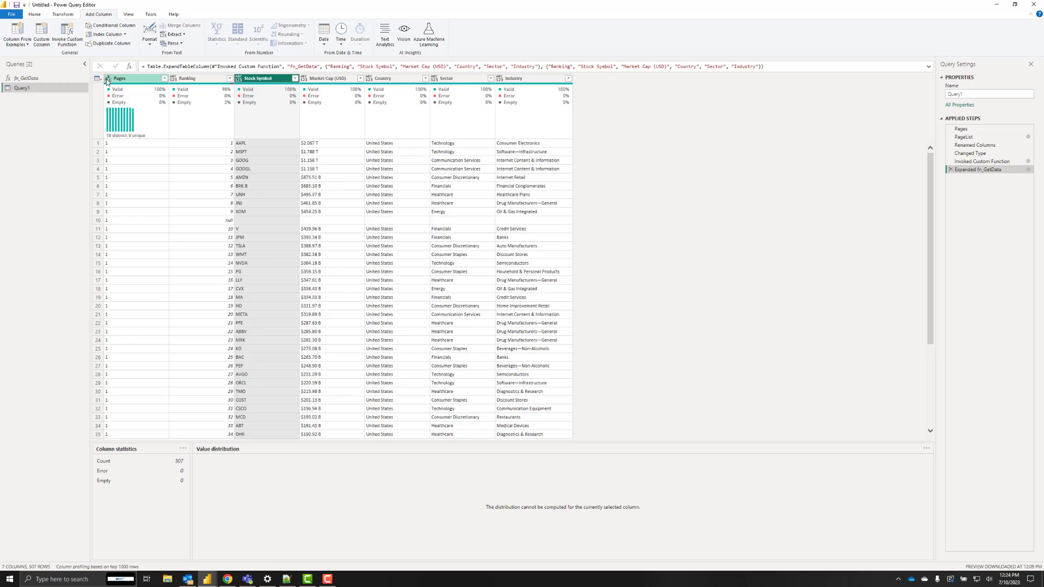
{"action": "left_click", "coordinate": [174, 78]}
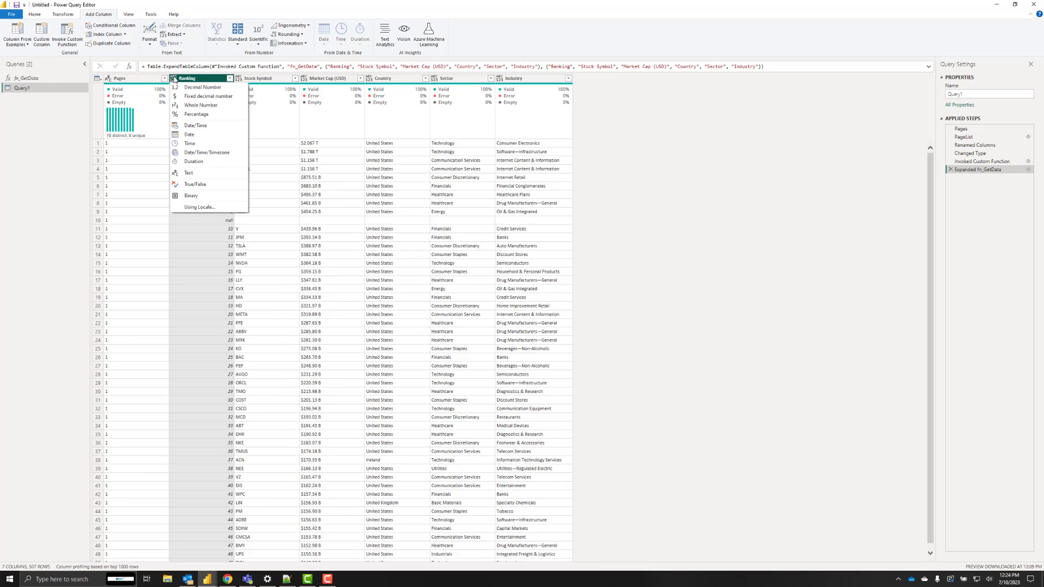
{"action": "left_click", "coordinate": [201, 104]}
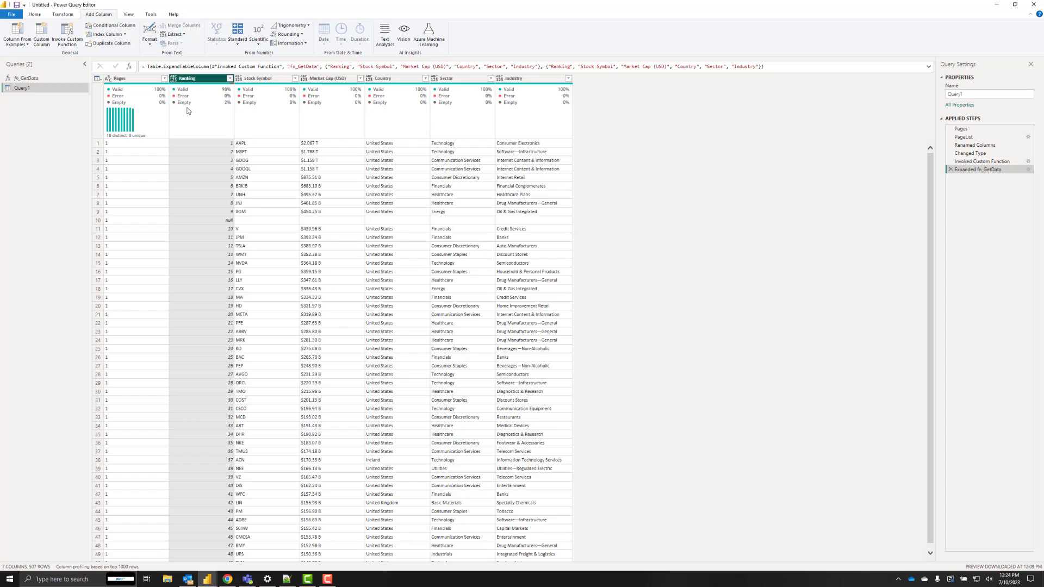
{"action": "left_click", "coordinate": [240, 79]}
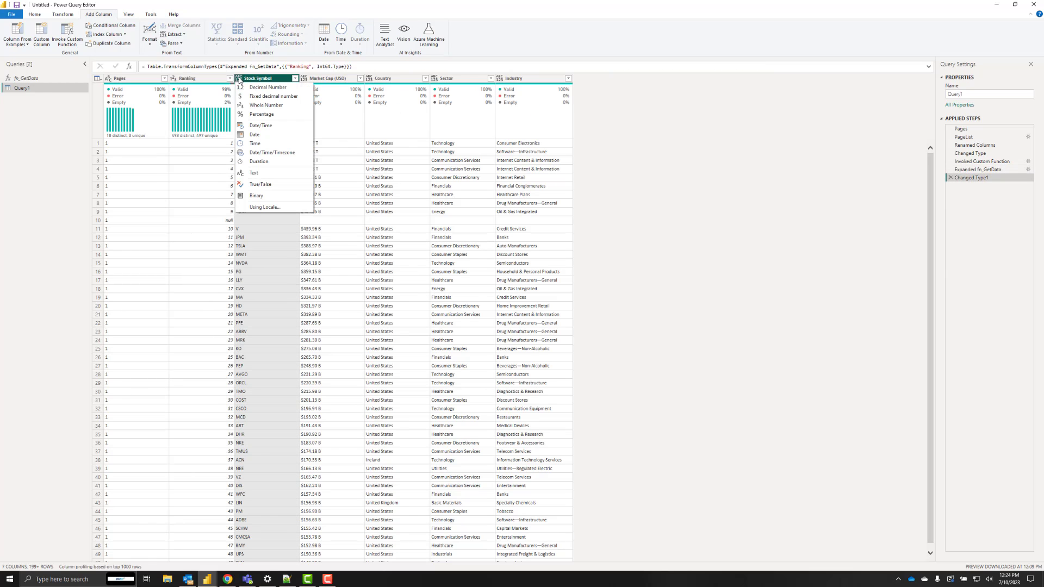
{"action": "left_click", "coordinate": [253, 172]}
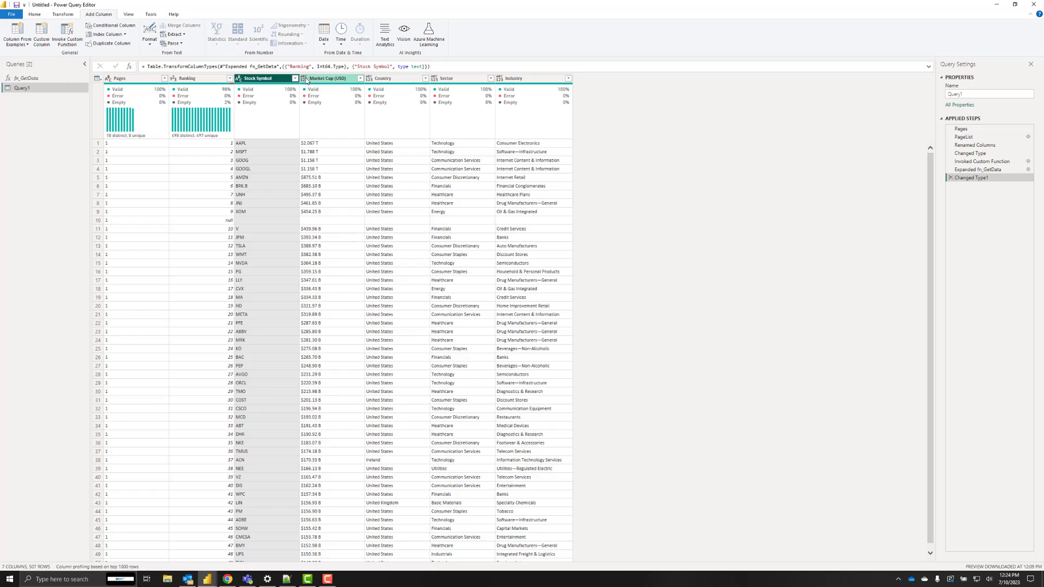
{"action": "left_click", "coordinate": [304, 79]}
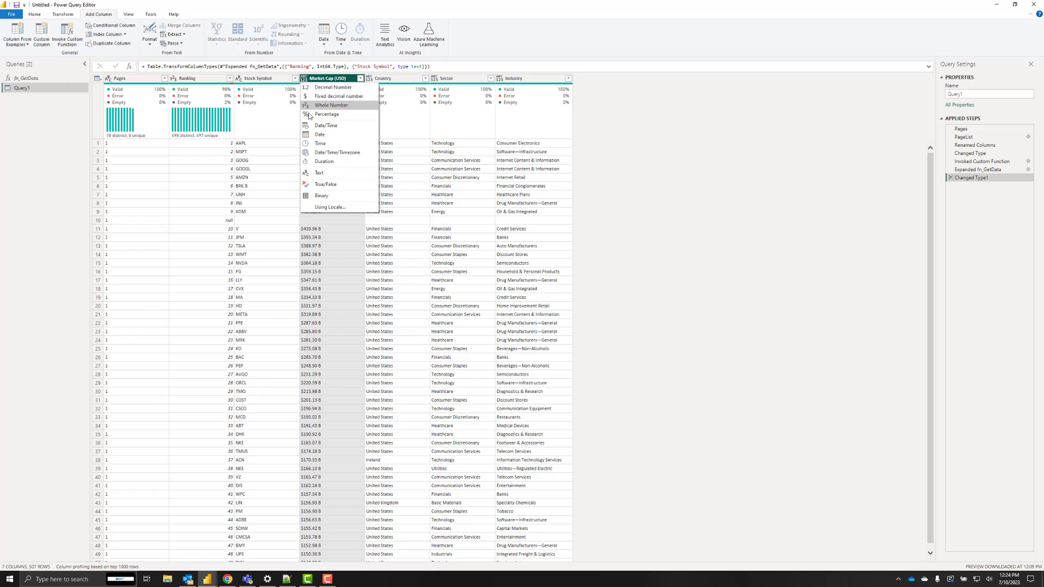
{"action": "left_click", "coordinate": [333, 174]}
- Set the data type of the Country, Sector and Industry columns to Text
{"action": "left_click", "coordinate": [370, 78]}
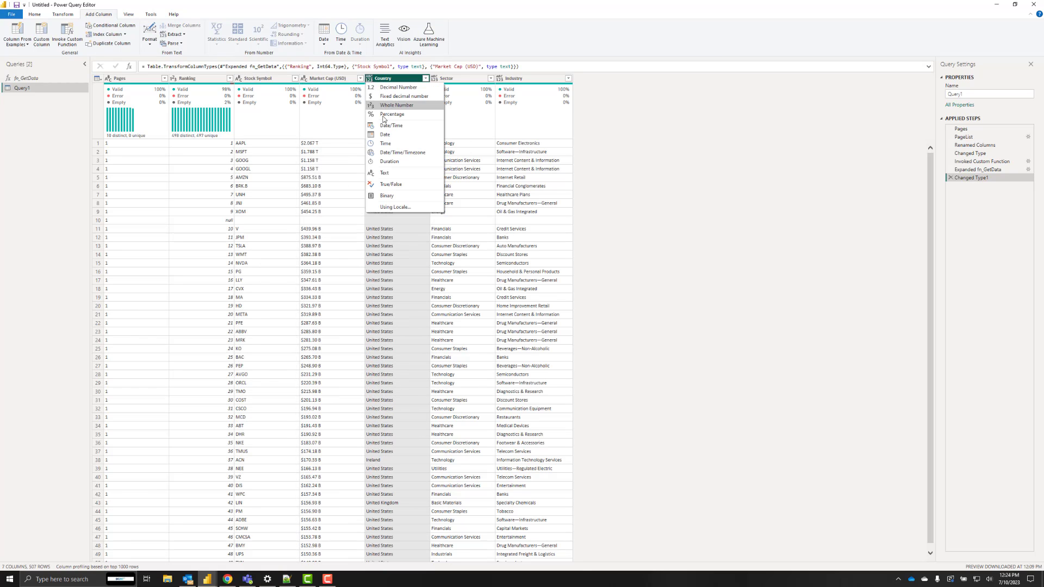
{"action": "left_click", "coordinate": [394, 174]}
{"action": "left_click", "coordinate": [434, 79]}
{"action": "left_click", "coordinate": [459, 173]}
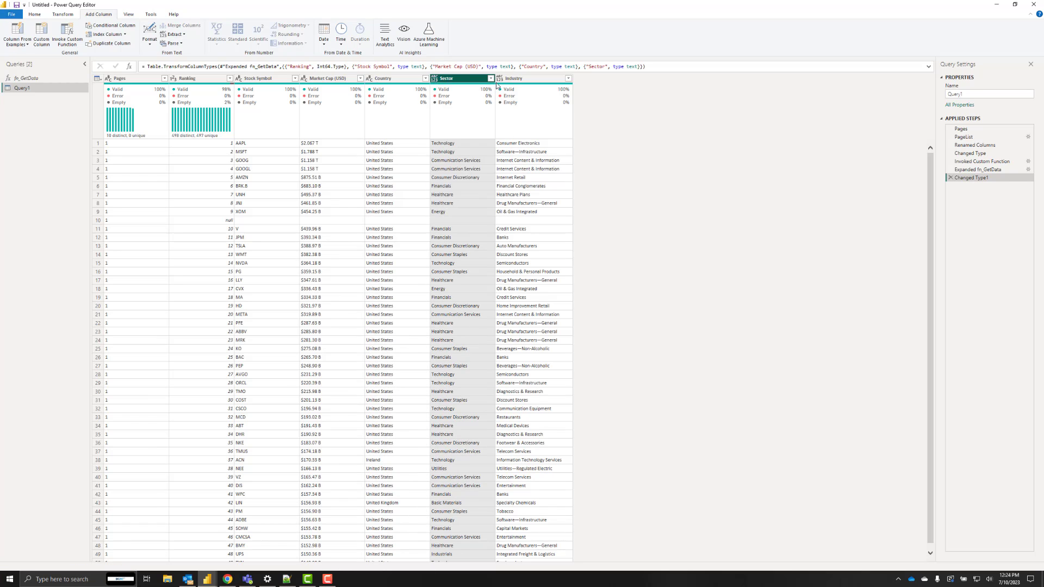
{"action": "left_click", "coordinate": [499, 79]}
{"action": "left_click", "coordinate": [517, 174]}
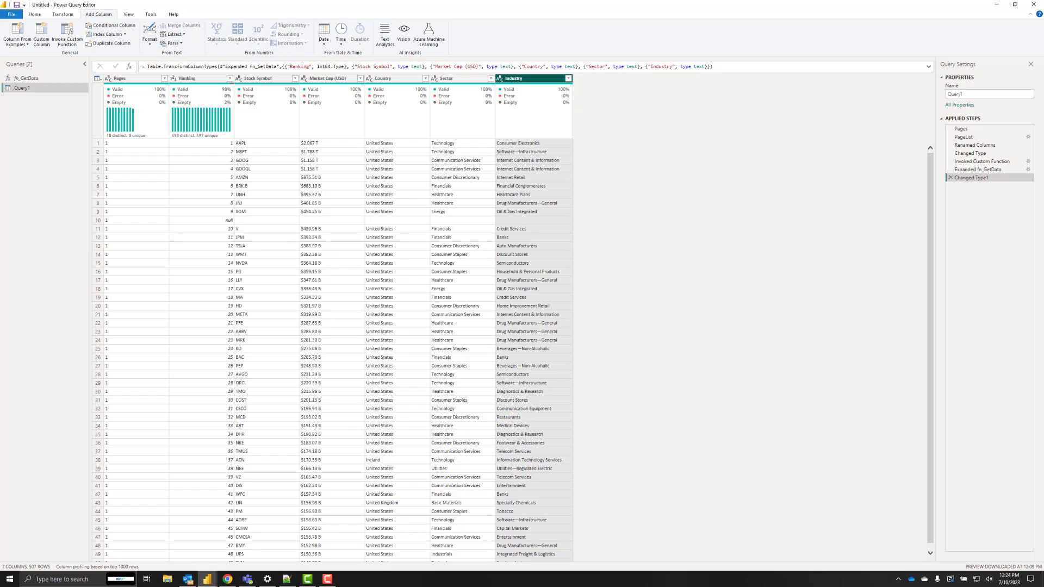
- Filter the Ranking column to exclude the null rows
{"action": "key", "text": "alt+Tab"}
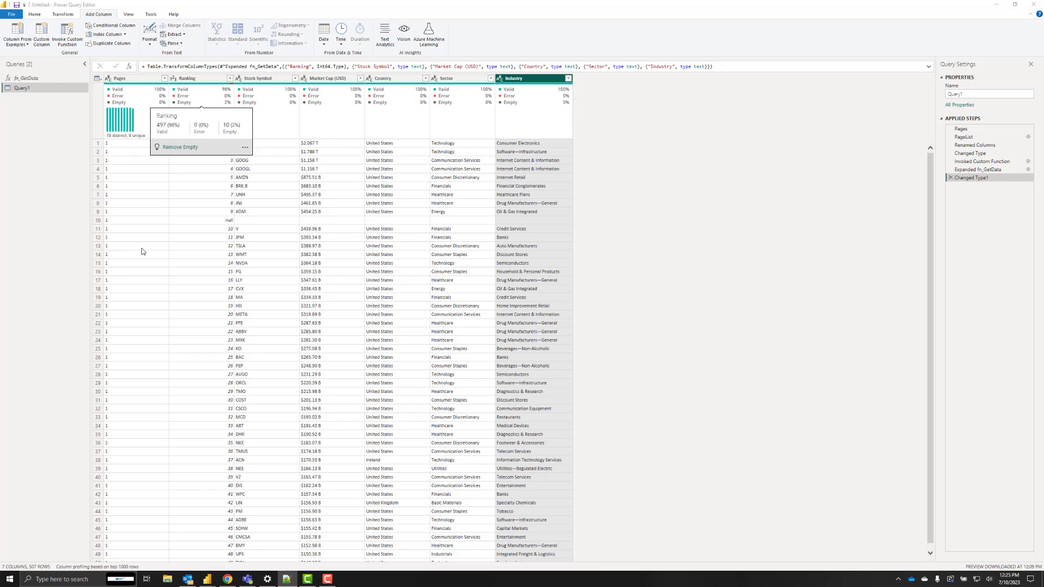
{"action": "scroll", "coordinate": [189, 258], "scroll_direction": "down", "scroll_amount": 1}
{"action": "scroll", "coordinate": [189, 258], "scroll_direction": "down", "scroll_amount": 15}
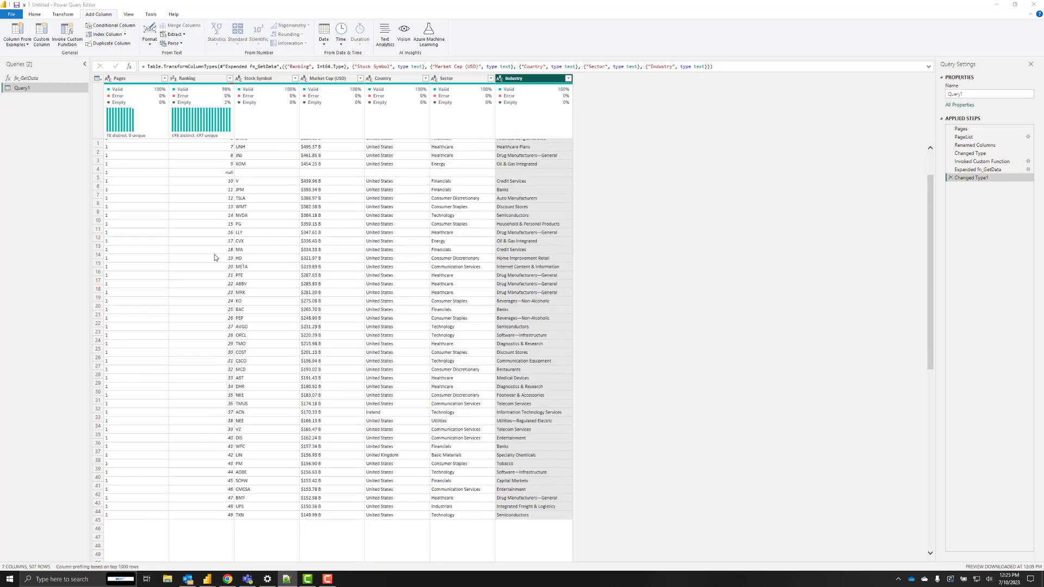
{"action": "scroll", "coordinate": [217, 224], "scroll_direction": "up", "scroll_amount": 15}
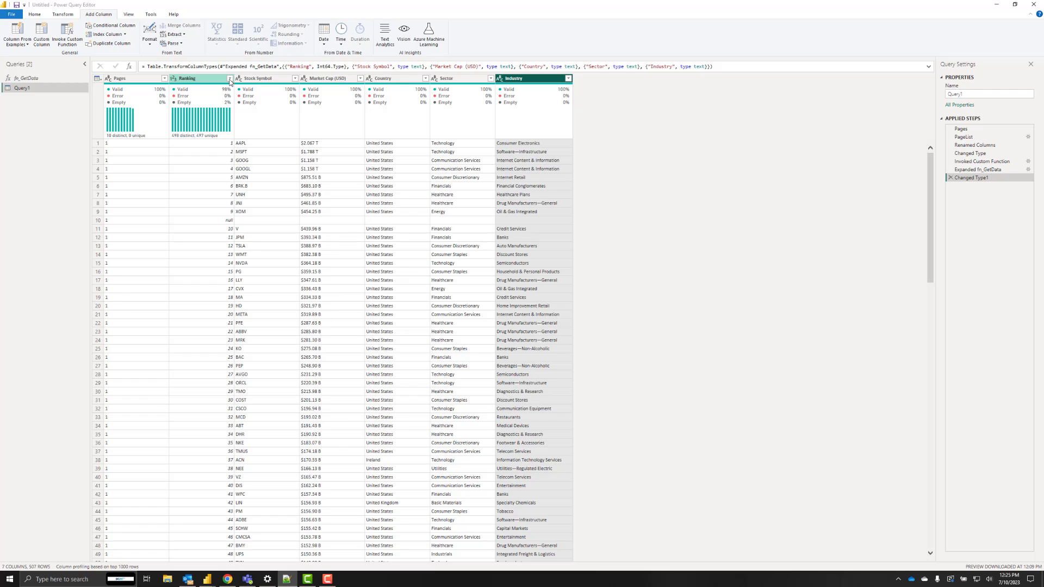
{"action": "left_click", "coordinate": [229, 79]}
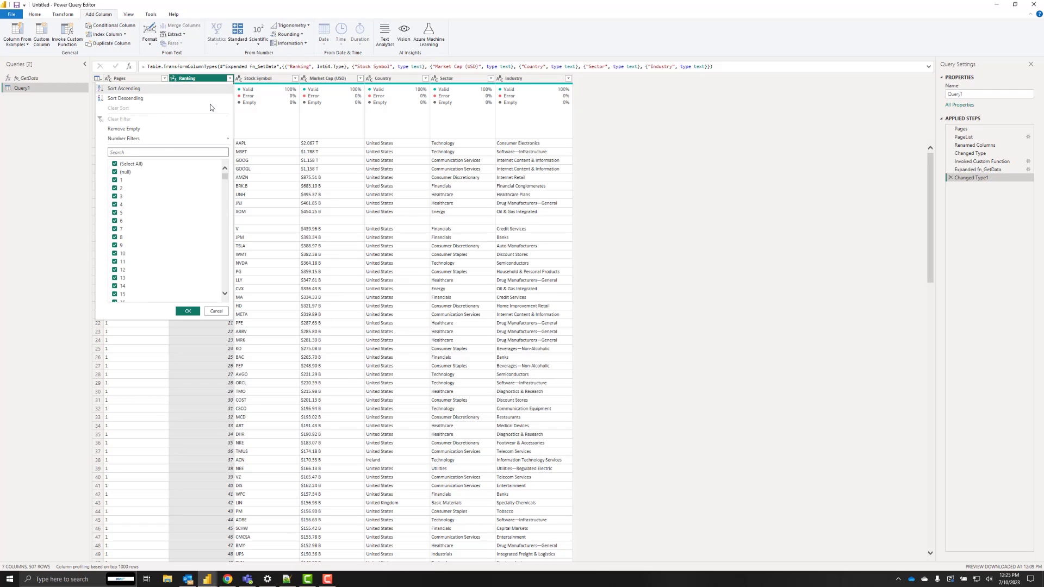
{"action": "left_click", "coordinate": [115, 172]}
{"action": "left_click", "coordinate": [187, 311]}
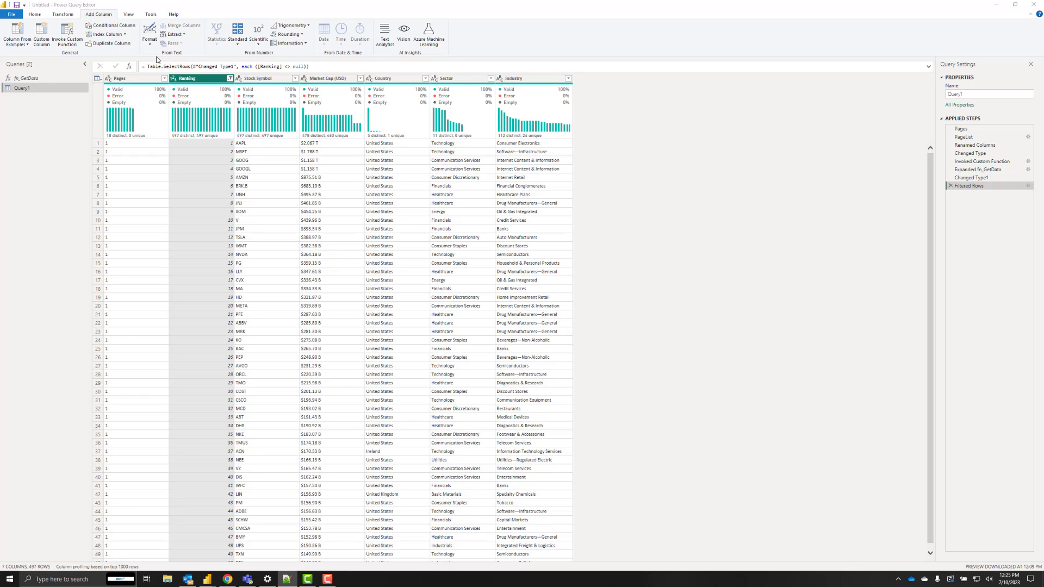
- Remove the Pages column from Query1
{"action": "left_click", "coordinate": [136, 80]}
{"action": "right_click", "coordinate": [138, 82]}
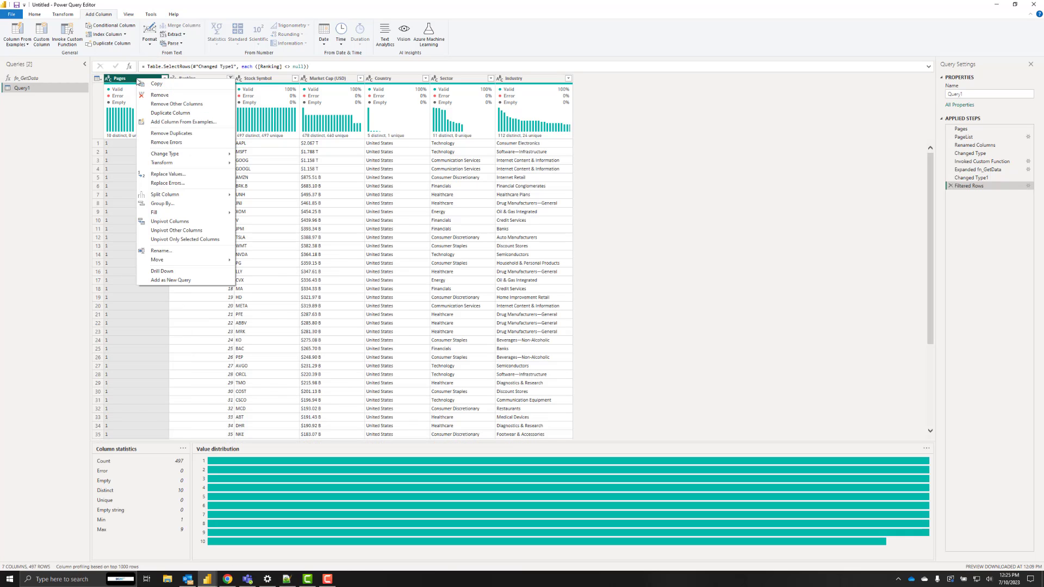
{"action": "left_click", "coordinate": [159, 96]}
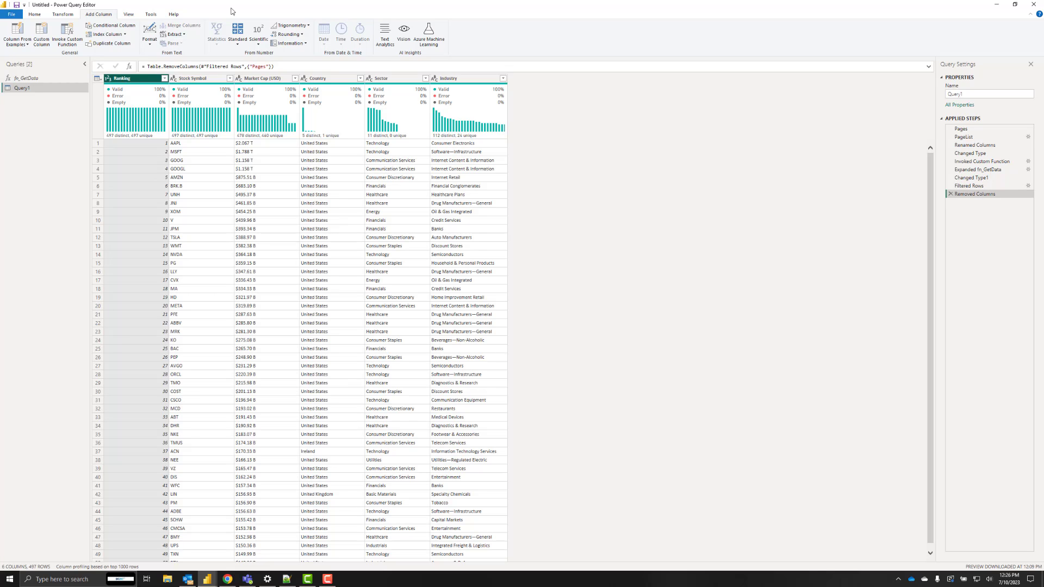
- Rename Query1 as S&P Industry Sector
{"action": "double_click", "coordinate": [957, 94]}
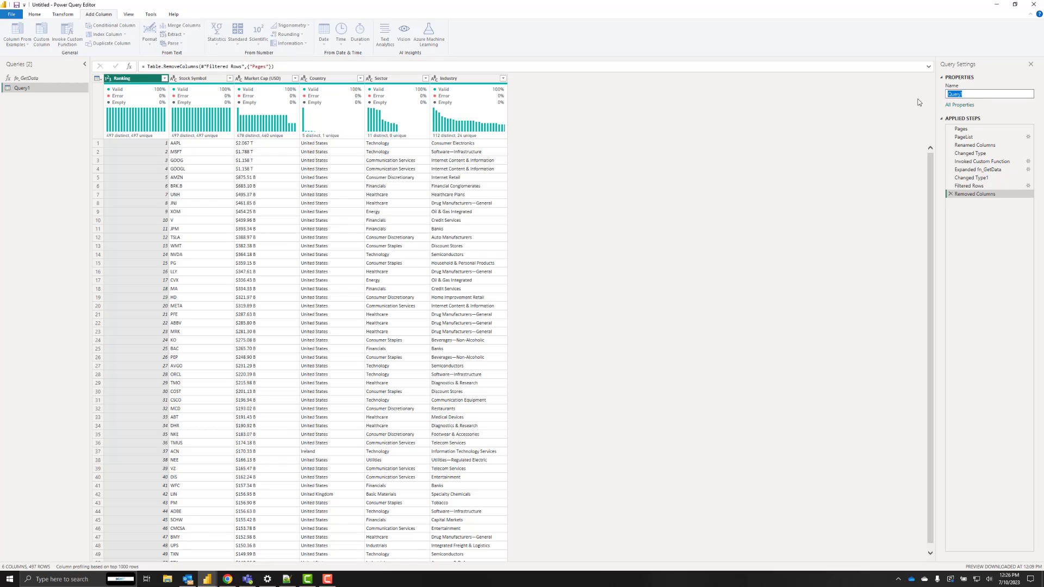
{"action": "type", "text": "S&P Industry Sector"}
{"action": "key", "text": "Return"}
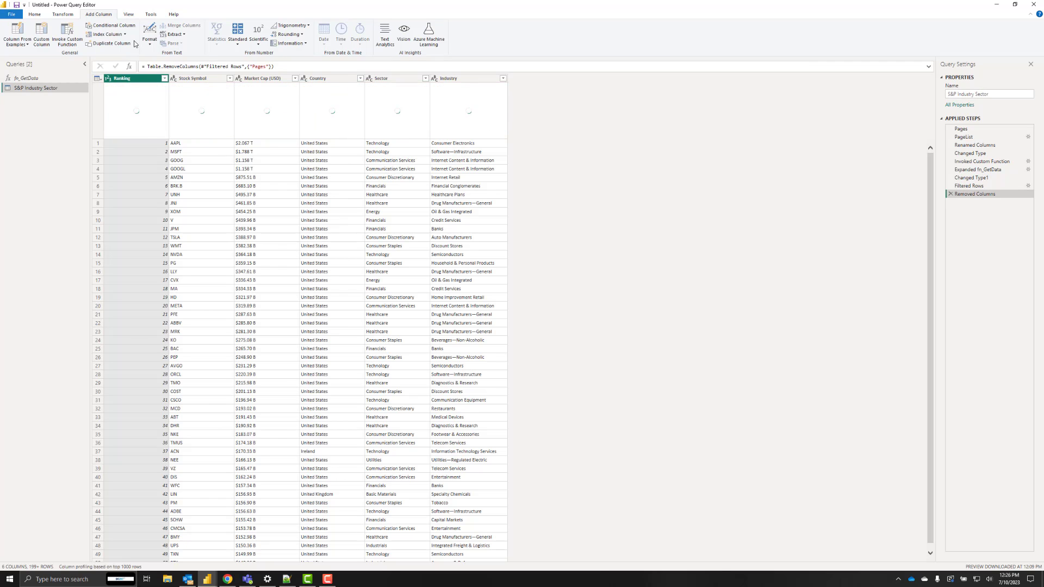
{"action": "left_click", "coordinate": [37, 15]}
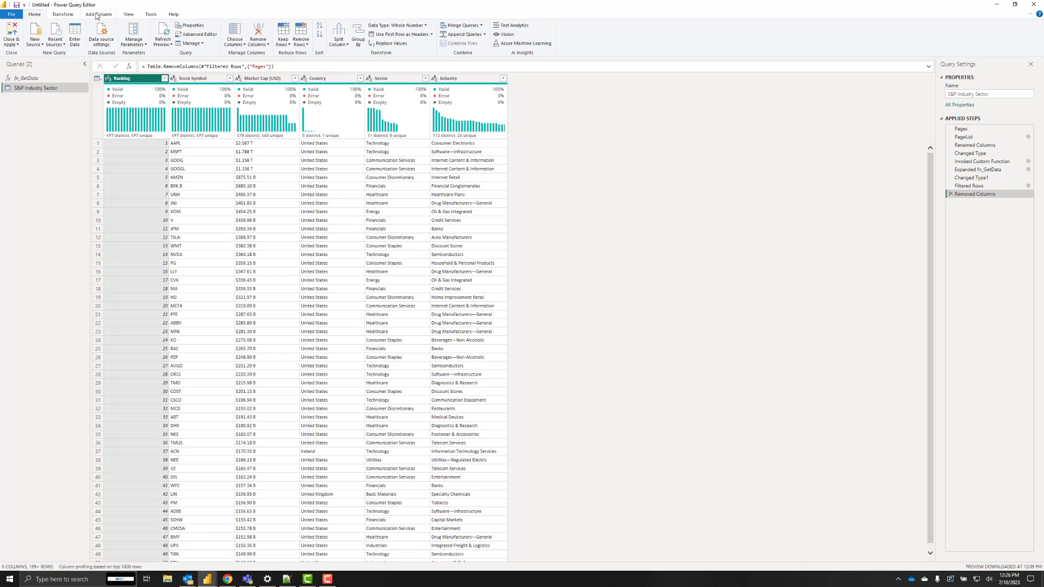
{"action": "left_click", "coordinate": [35, 42]}
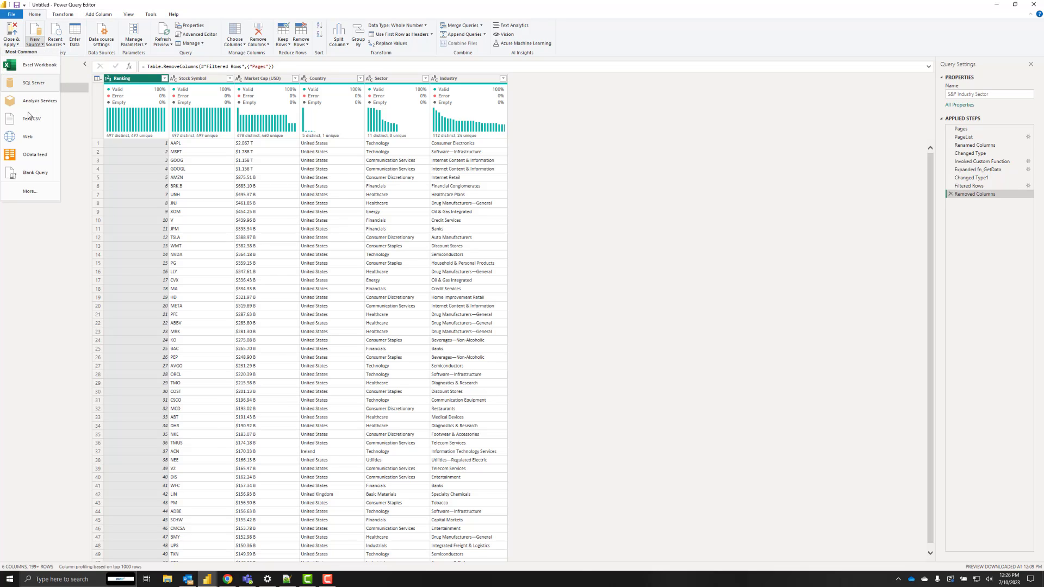
{"action": "left_click", "coordinate": [27, 137]}
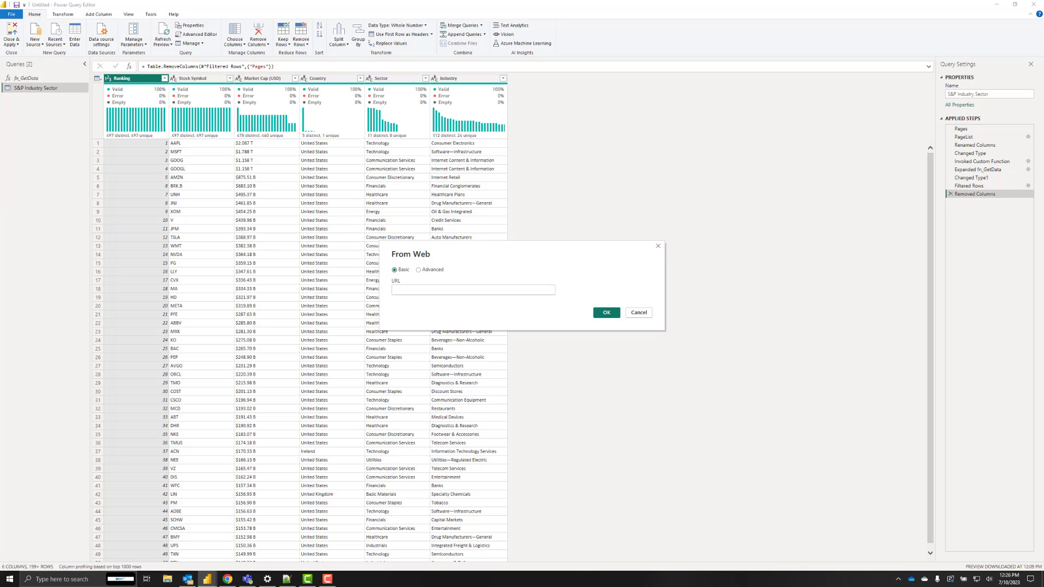
{"action": "key", "text": "alt+Tab"}
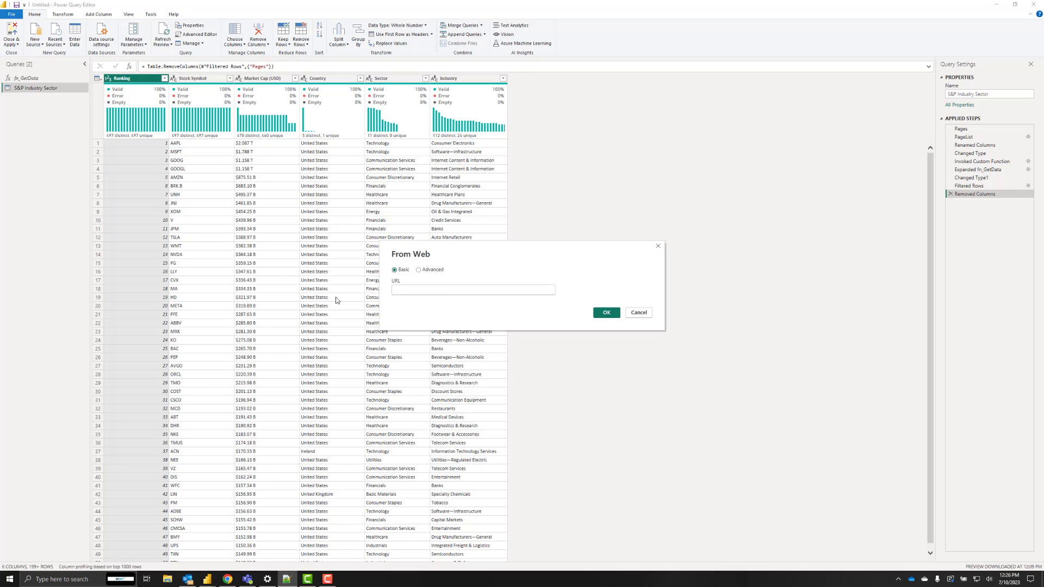
{"action": "key", "text": "alt+Tab"}
{"action": "type", "text": "https://www.slickcharts.com/sp500"}
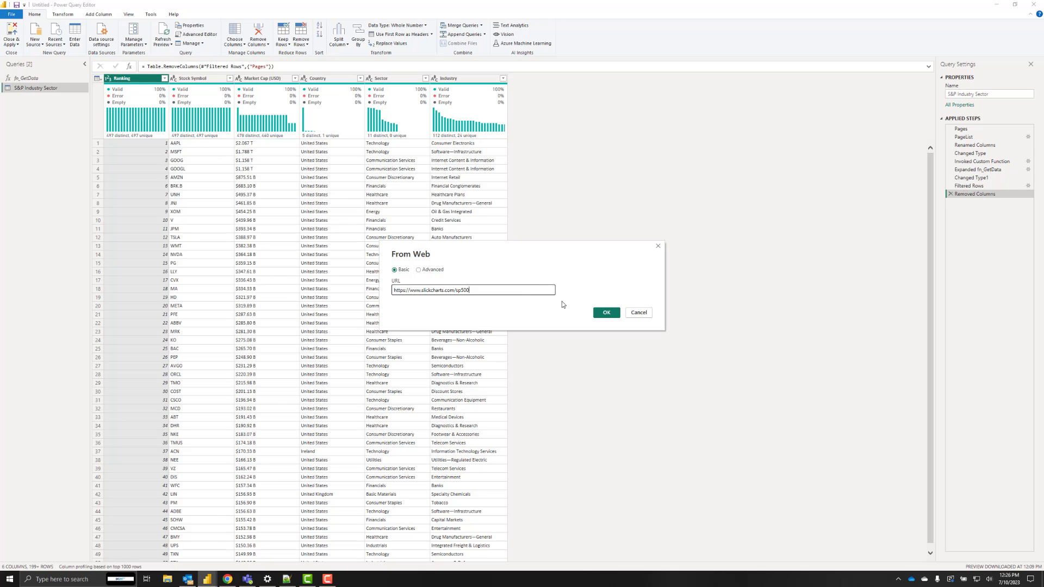
{"action": "left_click", "coordinate": [605, 314]}
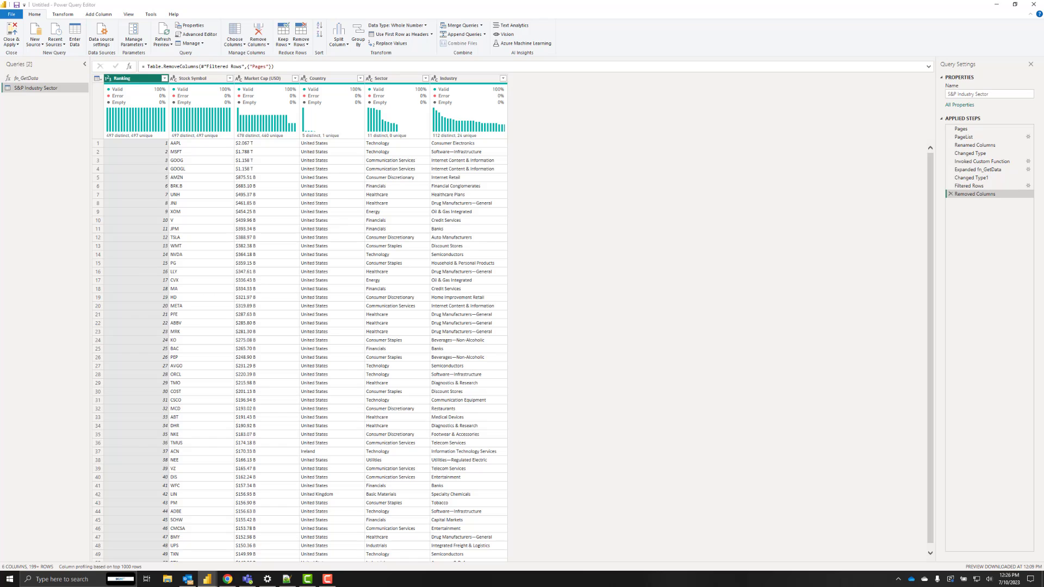
- Switch to Chrome and examine the Components of the S&P 500 table on the Slickcharts page
{"action": "key", "text": "alt+Tab"}
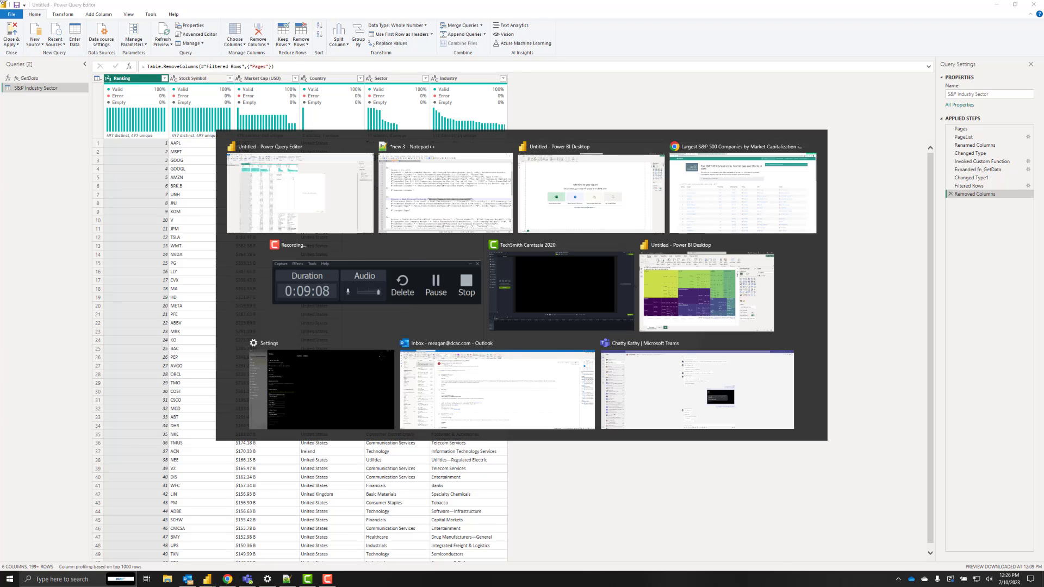
{"action": "key", "text": "ctrl+Tab"}
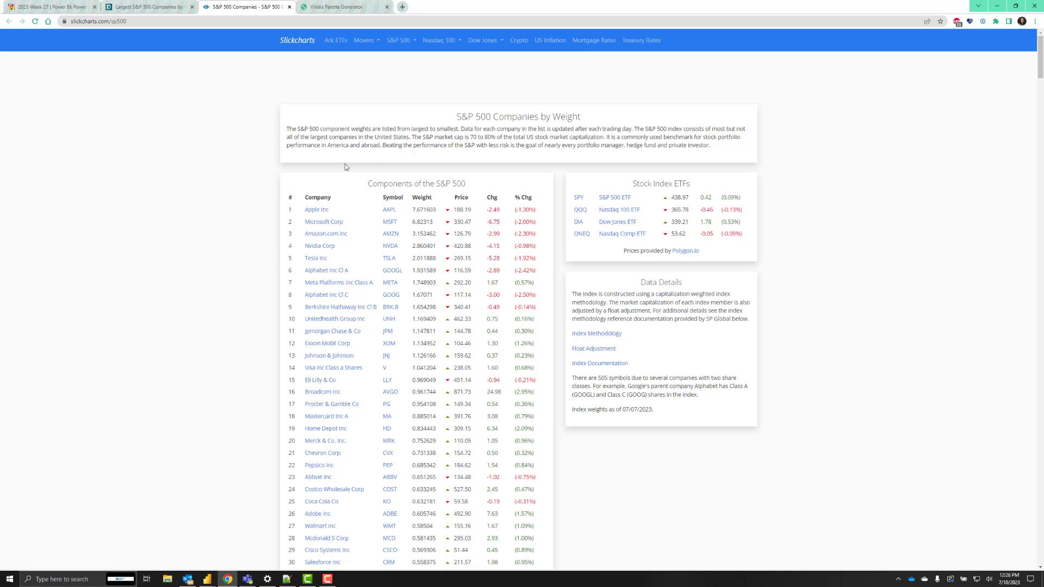
{"action": "left_click_drag", "start_coordinate": [368, 184], "coordinate": [510, 178]}
{"action": "left_click", "coordinate": [510, 176]}
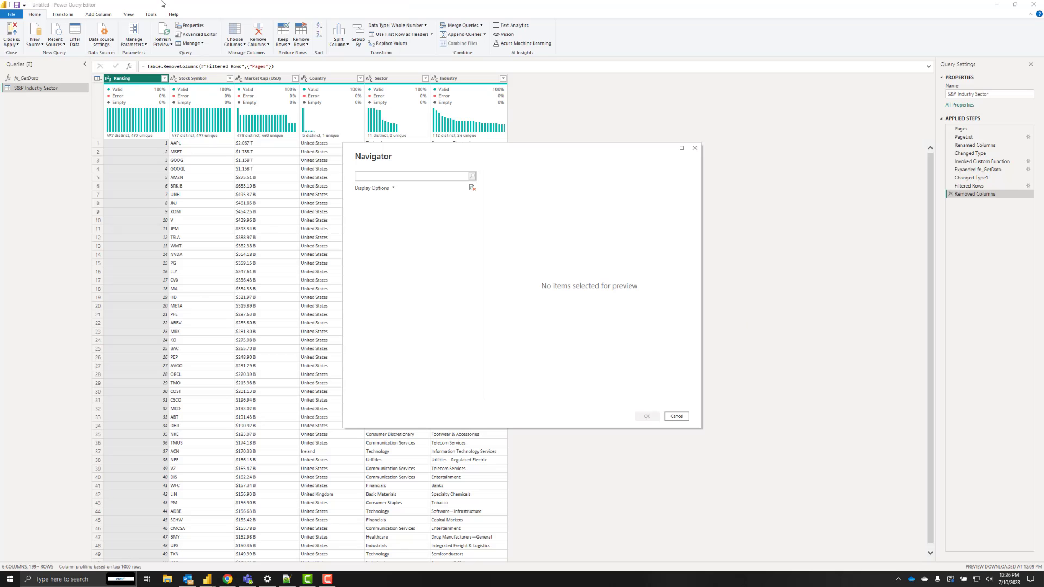
- Preview Table 1 from the Slickcharts source in Power Query and load it as a new query
{"action": "left_click", "coordinate": [397, 211]}
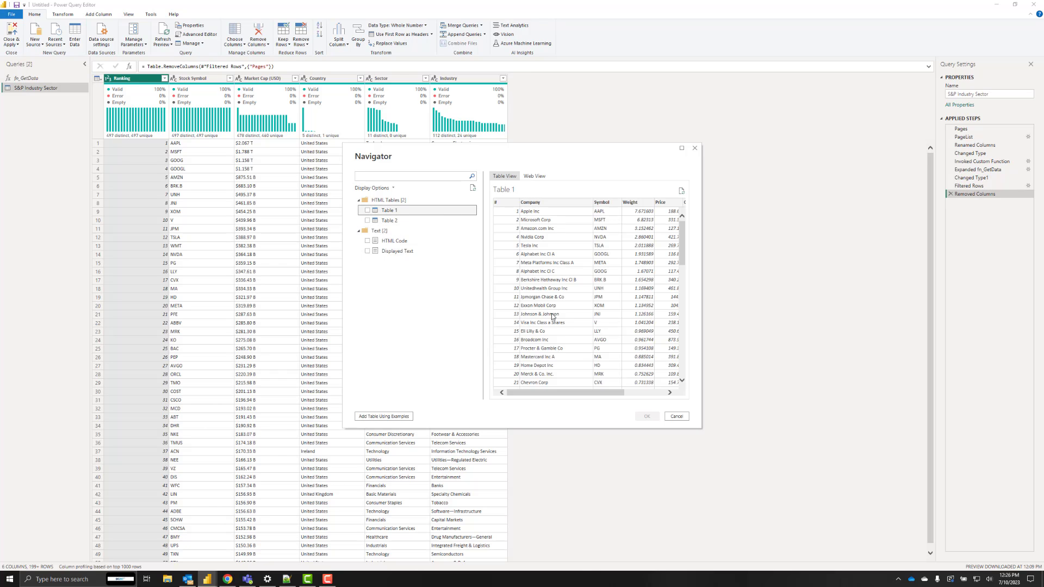
{"action": "left_click_drag", "start_coordinate": [563, 393], "coordinate": [538, 390]}
{"action": "left_click", "coordinate": [367, 210]}
{"action": "left_click", "coordinate": [646, 419]}
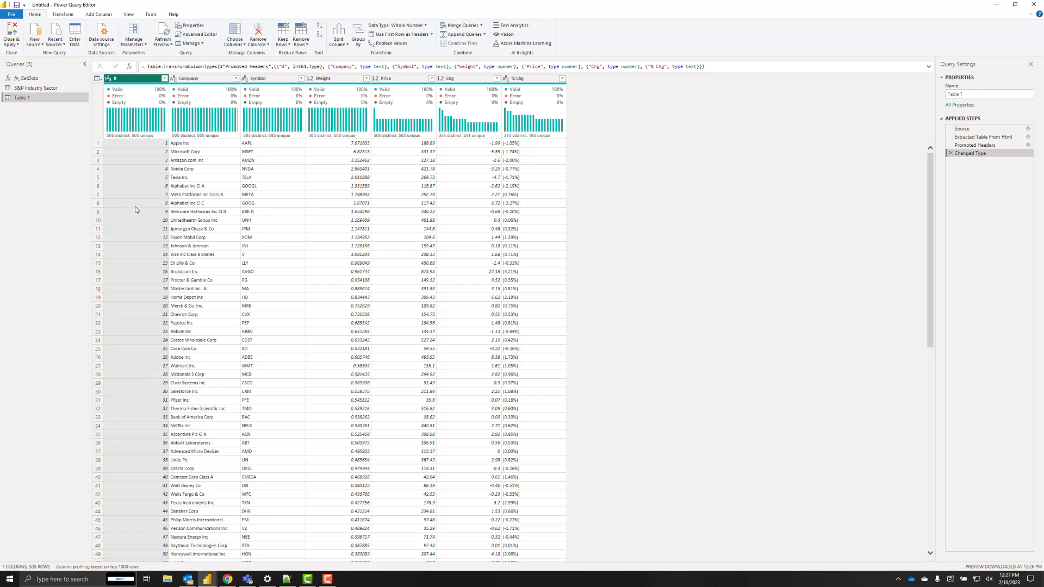
- Rename the Table 1 query as S&P Company Weight
{"action": "left_click", "coordinate": [978, 93]}
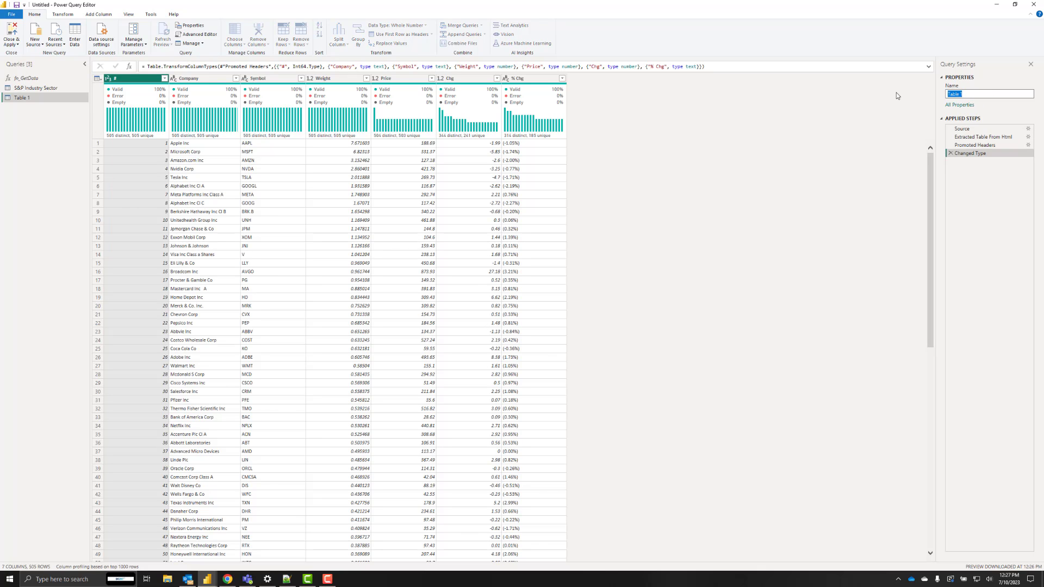
{"action": "type", "text": "S&P Company Weight"}
{"action": "key", "text": "Return"}
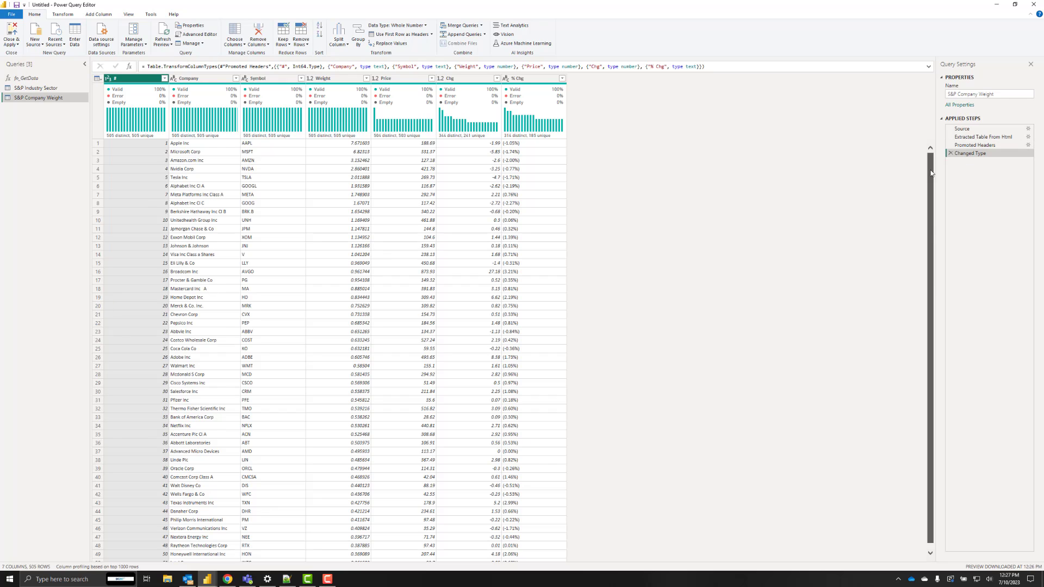
- Look through the S&P Company Weight rows and open the S&P Industry Sector query for comparison
{"action": "scroll", "coordinate": [930, 173], "scroll_direction": "down", "scroll_amount": 20}
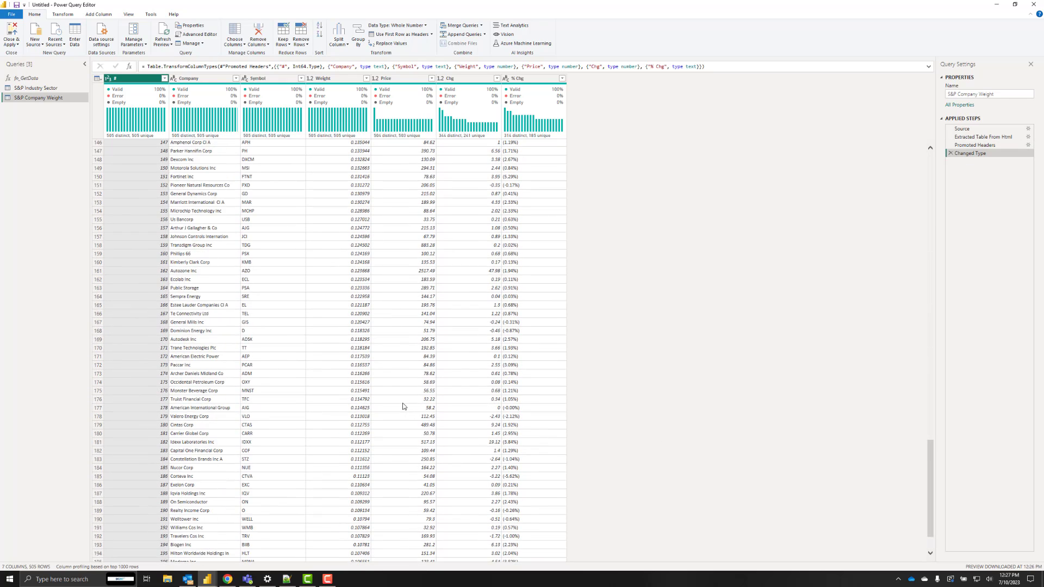
{"action": "scroll", "coordinate": [182, 350], "scroll_direction": "up", "scroll_amount": 20}
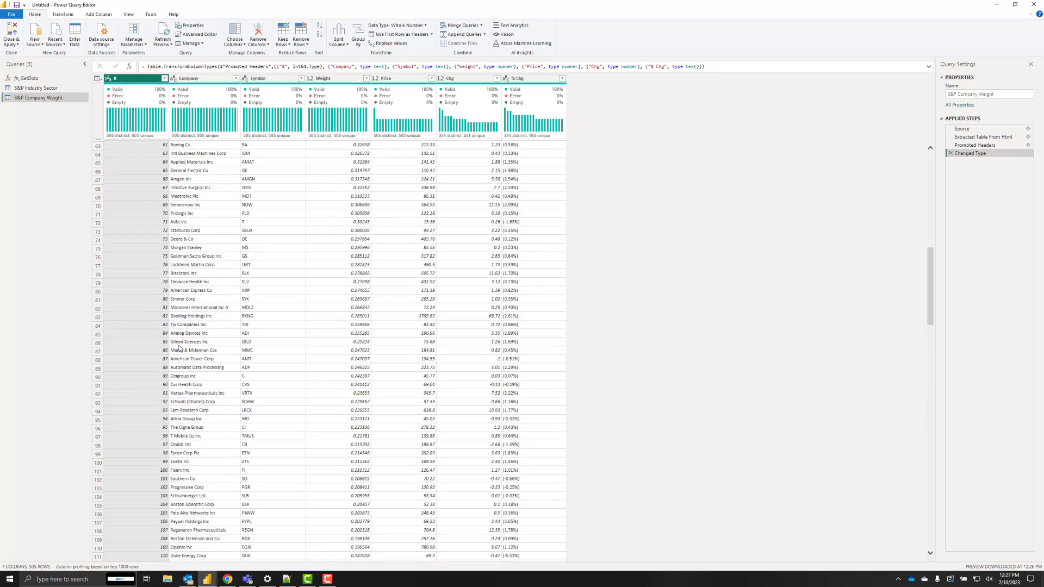
{"action": "scroll", "coordinate": [179, 348], "scroll_direction": "up", "scroll_amount": 20}
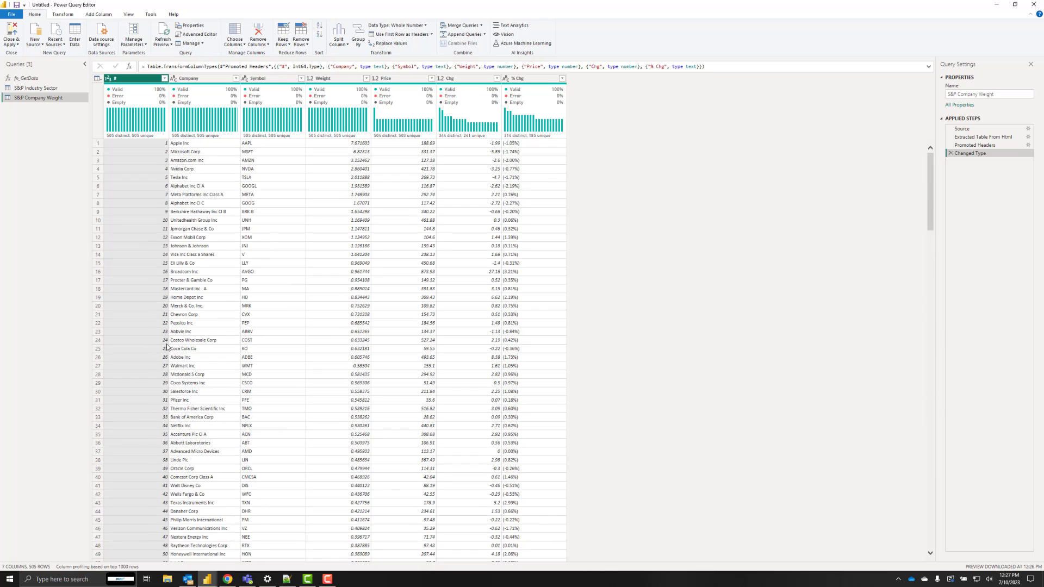
{"action": "left_click", "coordinate": [51, 90]}
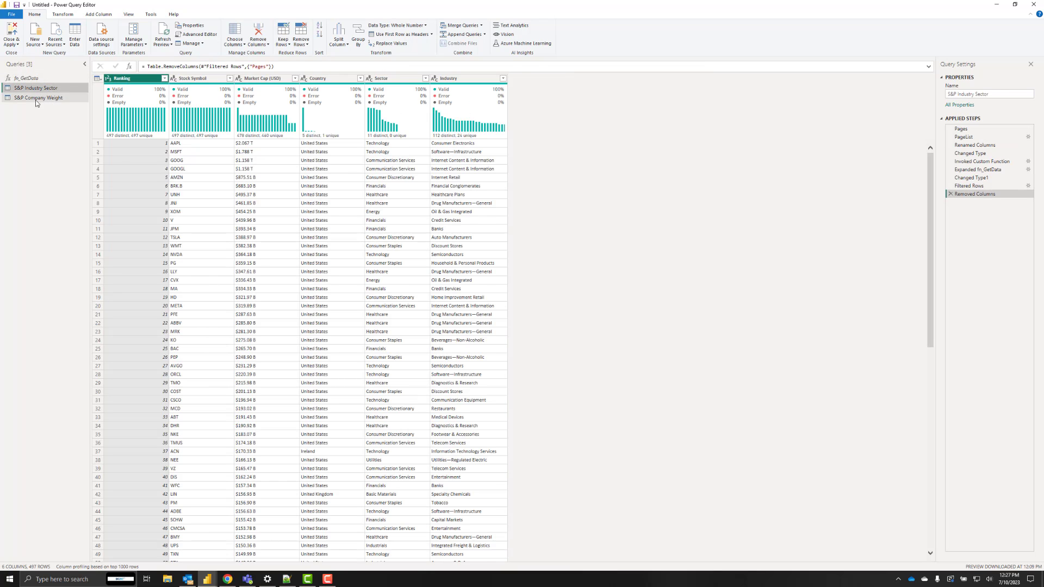
- Set up a merge as a new query of S&P Company Weight with S&P Industry Sector, matching Symbol to Stock Symbol
{"action": "left_click", "coordinate": [37, 100]}
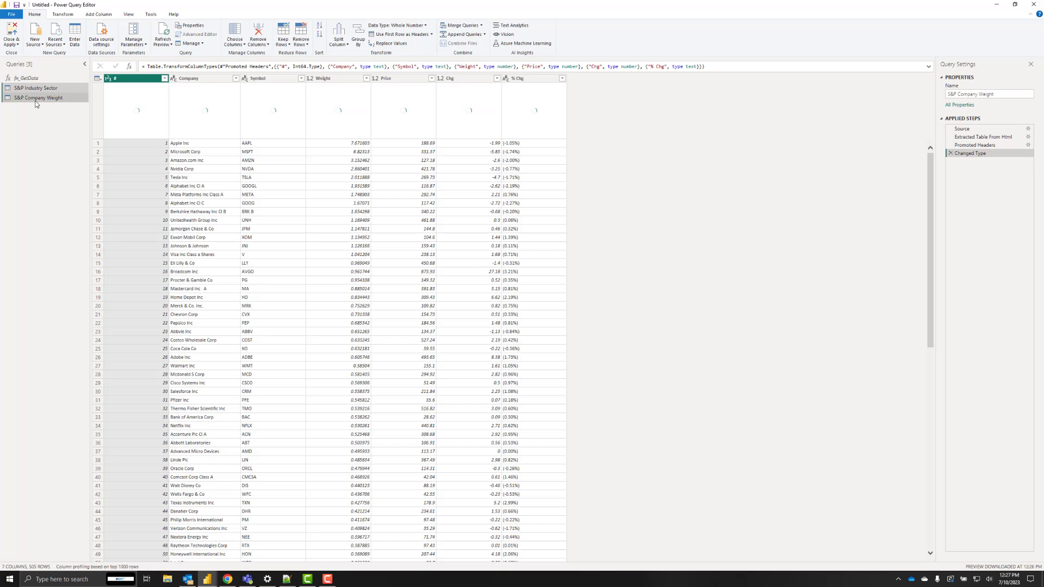
{"action": "left_click", "coordinate": [482, 25]}
{"action": "left_click", "coordinate": [476, 41]}
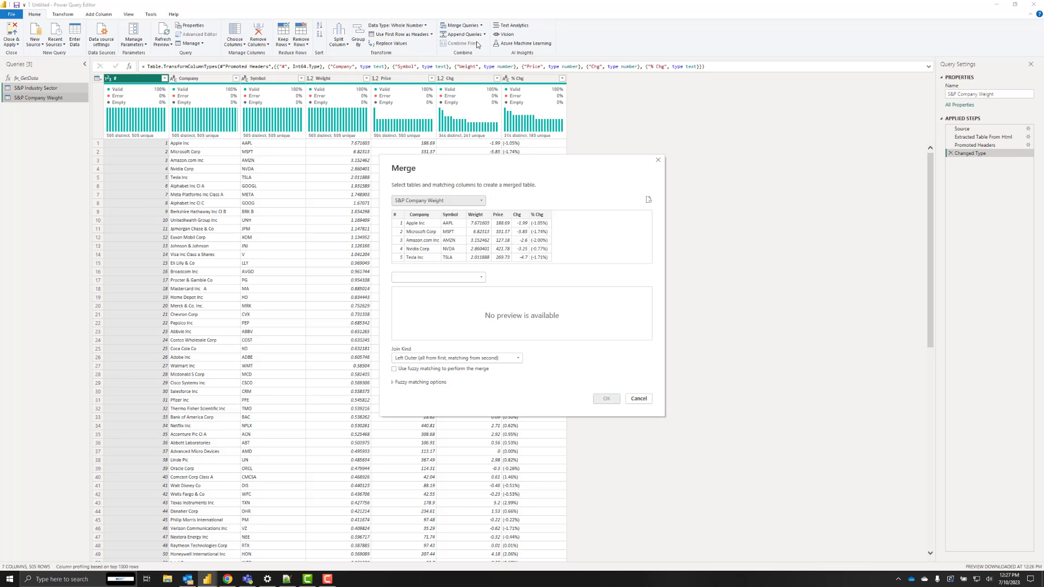
{"action": "left_click", "coordinate": [425, 276]}
{"action": "left_click", "coordinate": [428, 298]}
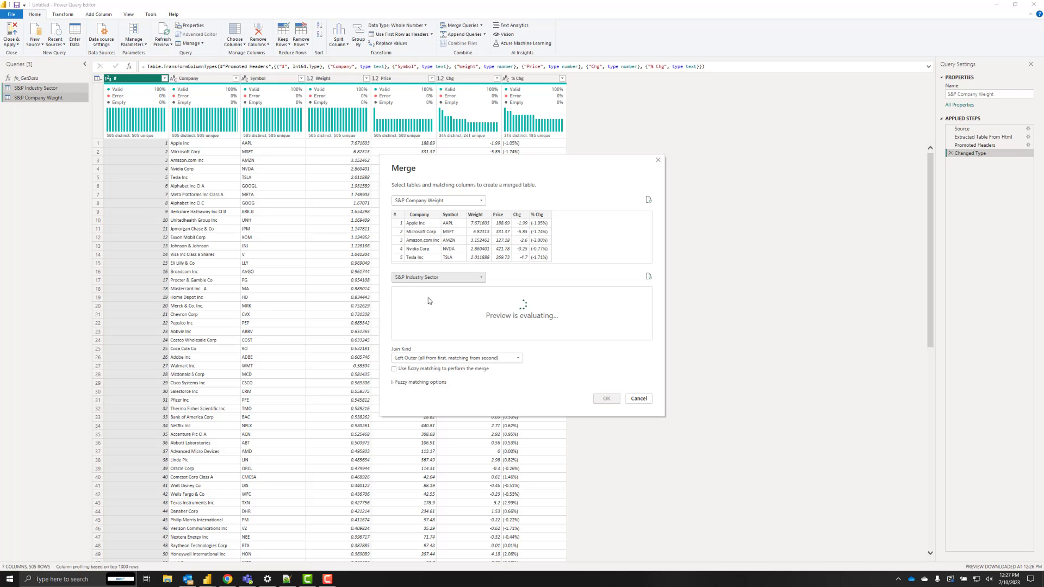
{"action": "left_click", "coordinate": [449, 217]}
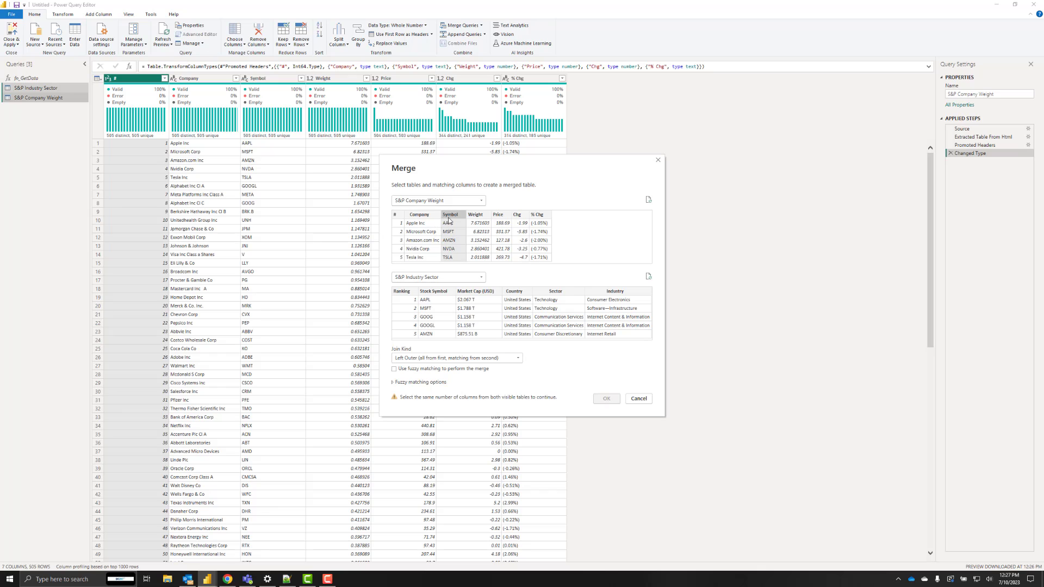
{"action": "left_click", "coordinate": [427, 301]}
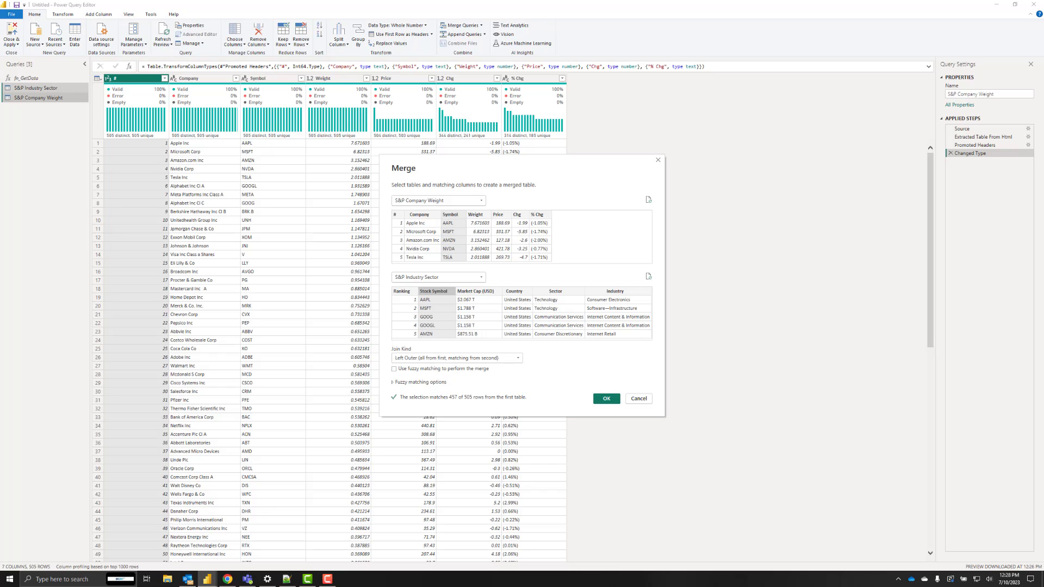
- Set the merge's join kind to Inner (only matching rows) and create the merged query
{"action": "left_click", "coordinate": [456, 357]}
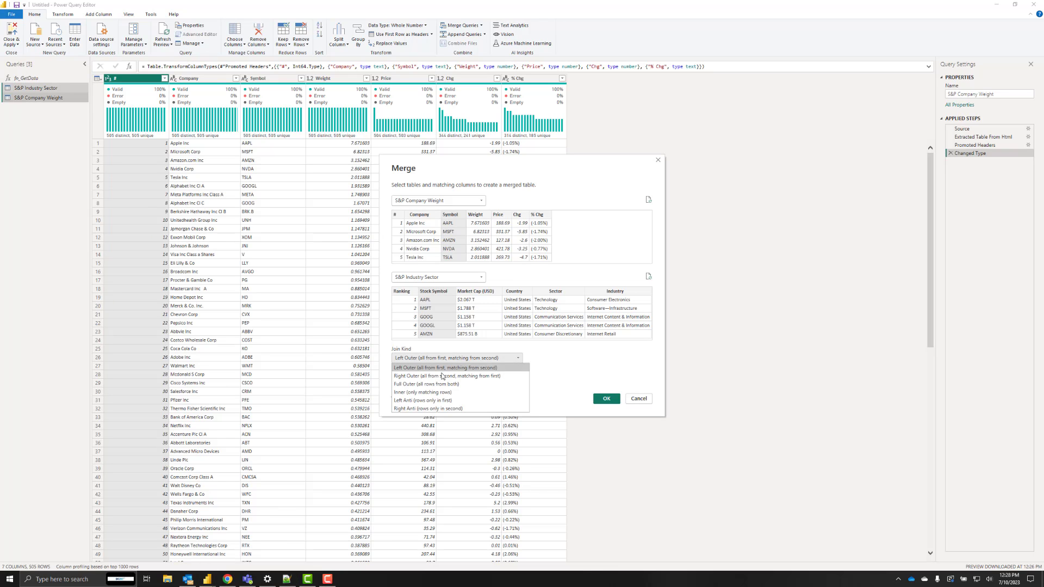
{"action": "left_click", "coordinate": [426, 394]}
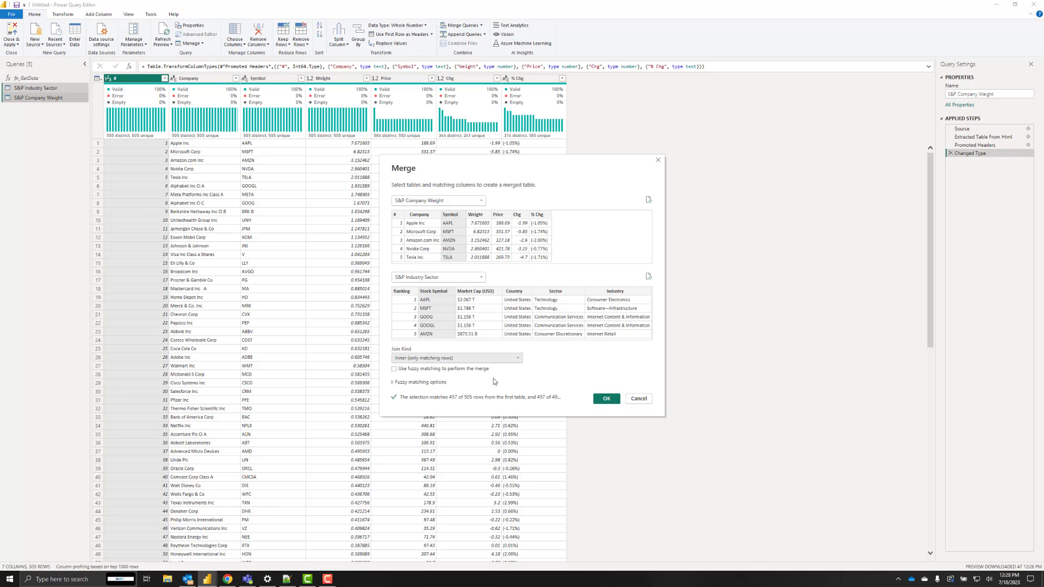
{"action": "left_click", "coordinate": [607, 402]}
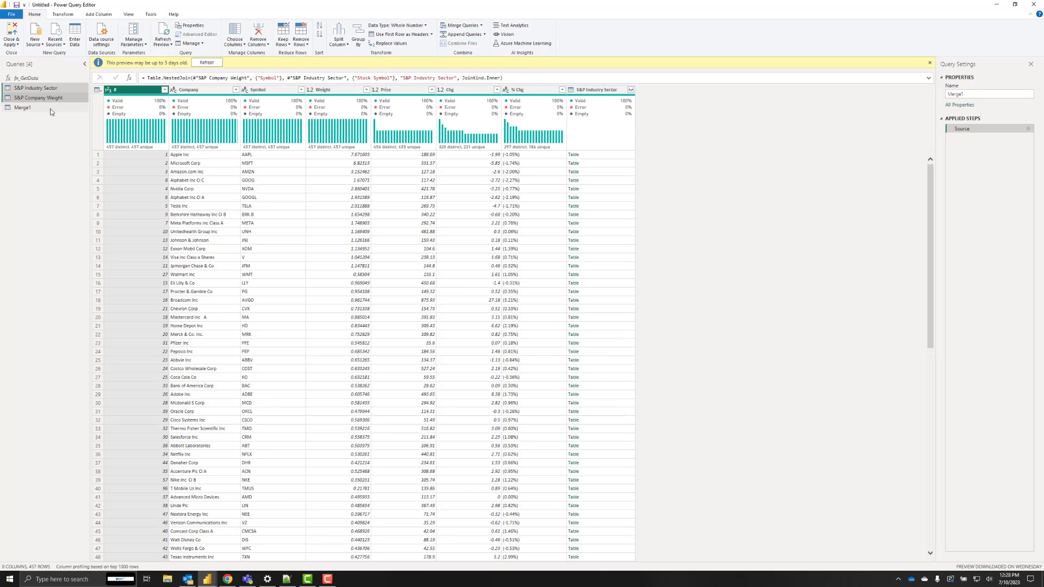
- Rename the merged query as S&P 500
{"action": "double_click", "coordinate": [31, 109]}
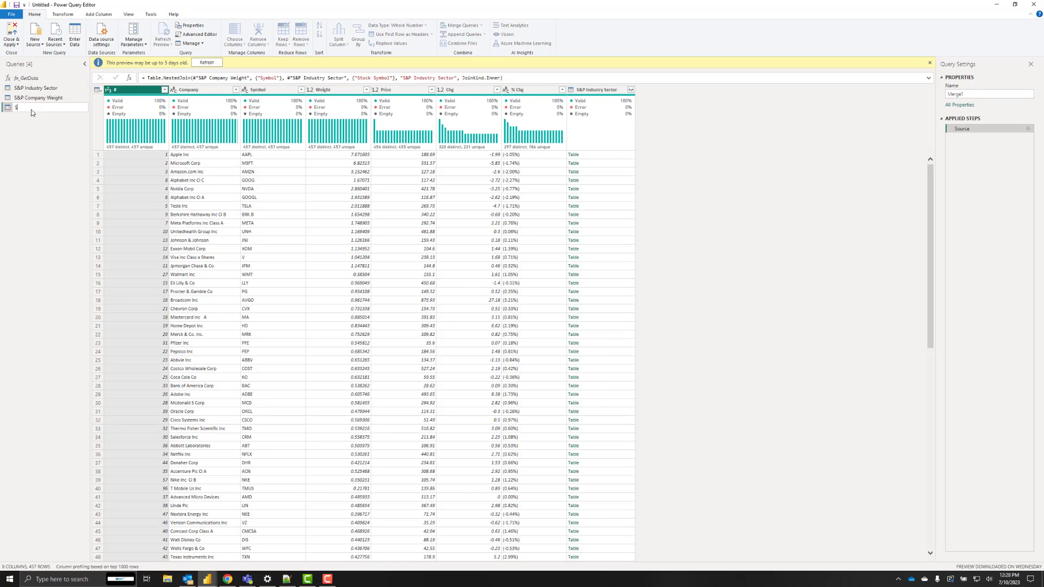
{"action": "type", "text": "S&P 500"}
{"action": "key", "text": "Return"}
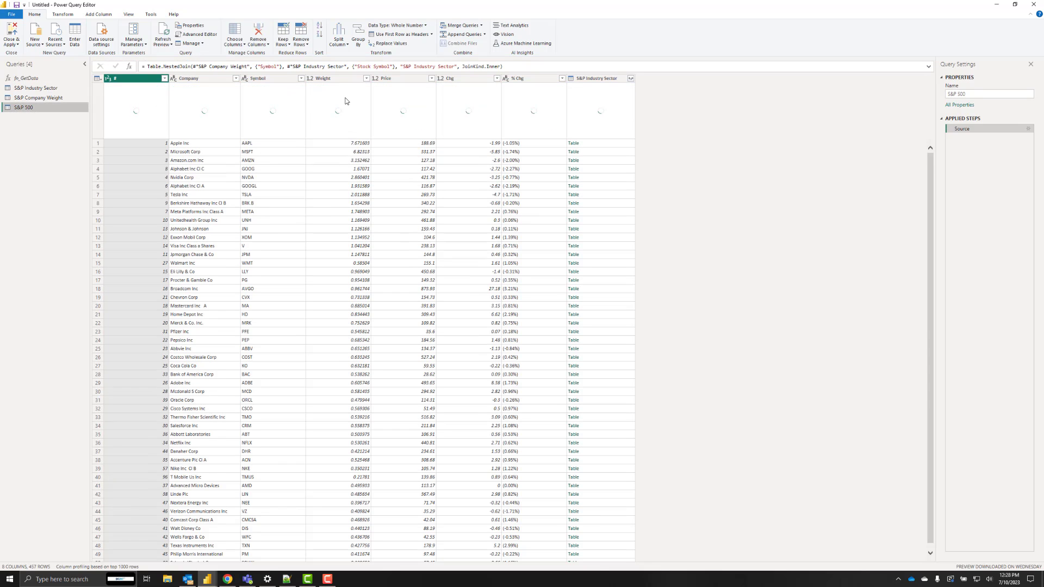
- Expand the S&P Industry Sector column to only Market Cap (USD), Sector and Industry, without the original column name as prefix
{"action": "left_click", "coordinate": [631, 78]}
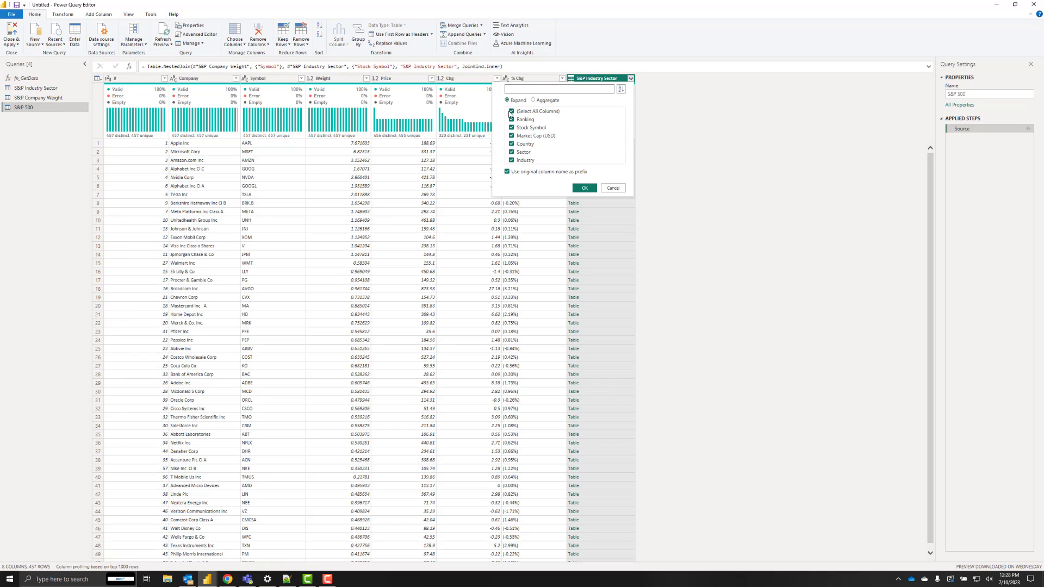
{"action": "left_click", "coordinate": [510, 112]}
{"action": "left_click", "coordinate": [511, 112]}
{"action": "key", "text": "alt+Tab"}
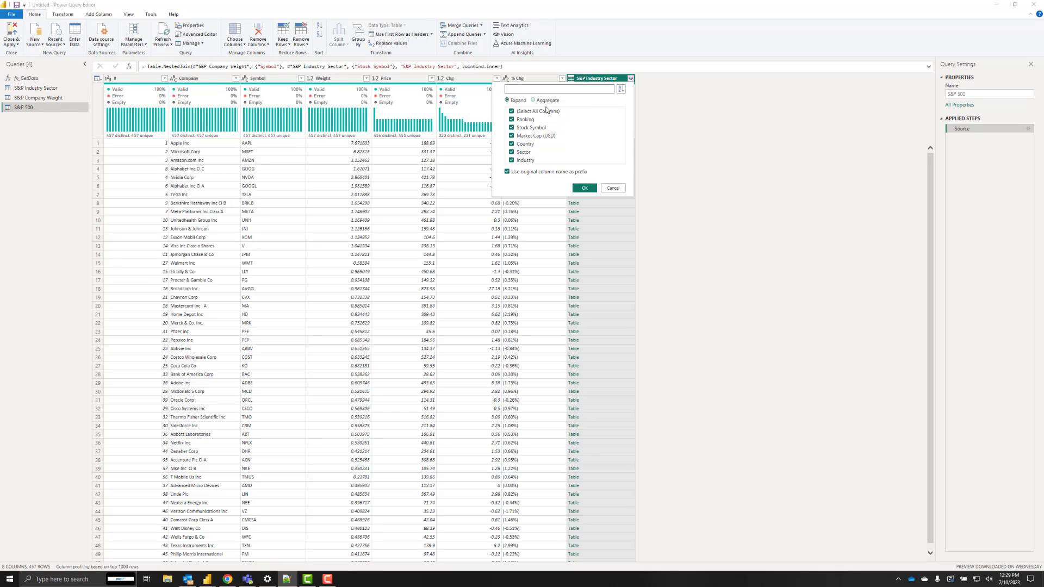
{"action": "left_click", "coordinate": [511, 120]}
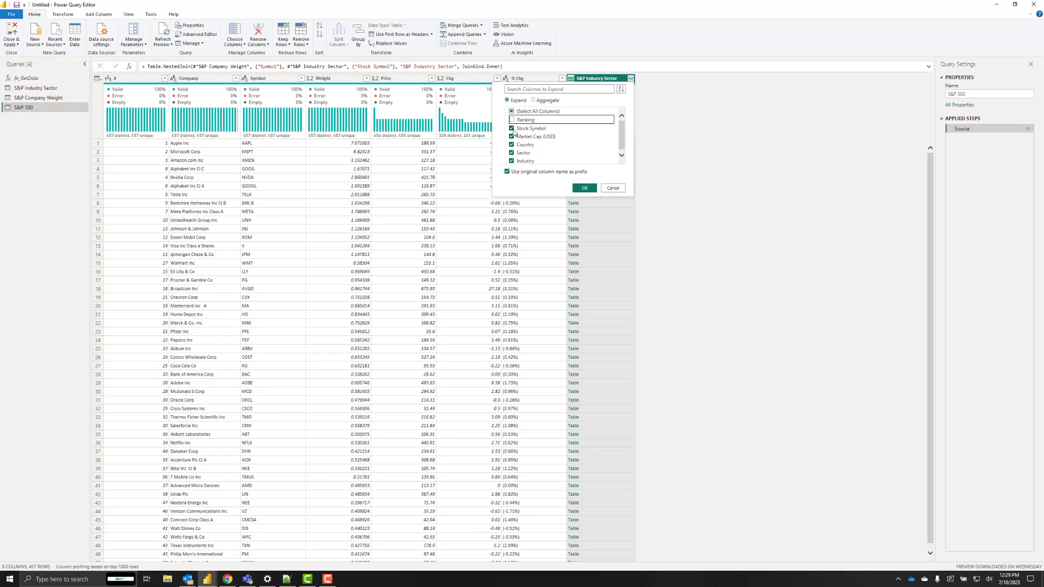
{"action": "left_click", "coordinate": [512, 129]}
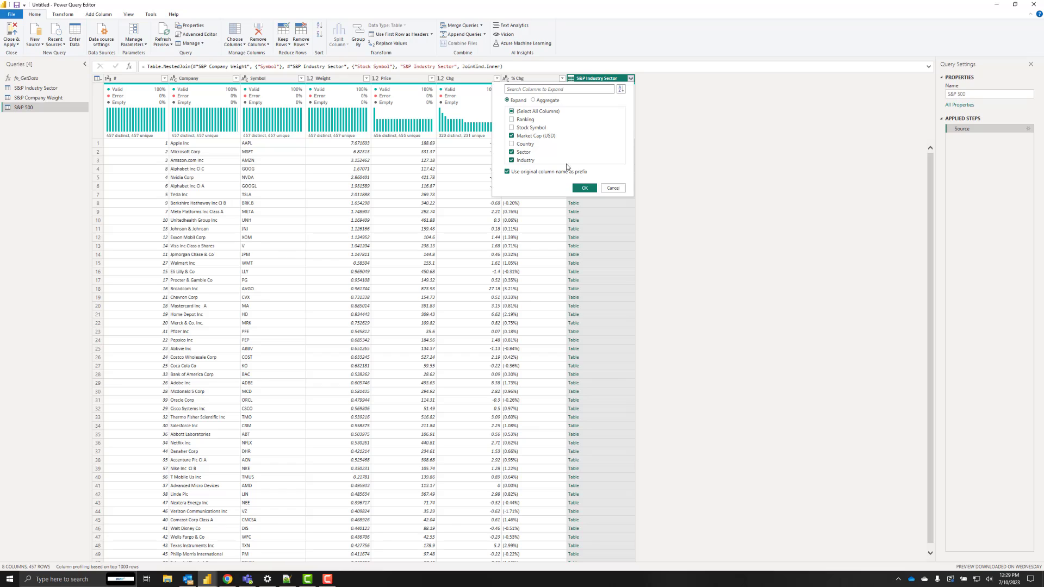
{"action": "left_click", "coordinate": [583, 188]}
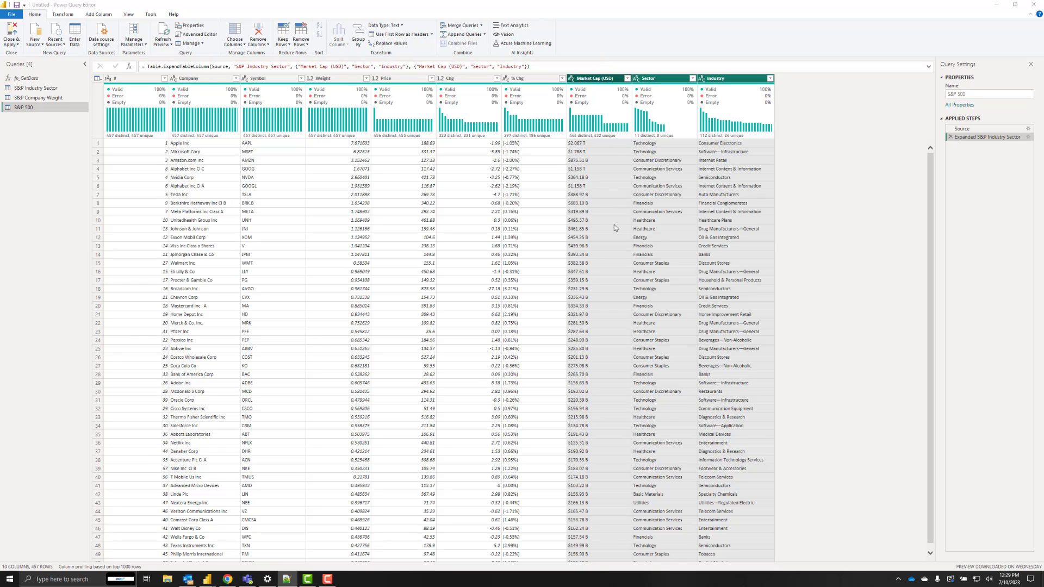
- Inspect a Market Cap (USD) value and duplicate that column
{"action": "left_click", "coordinate": [589, 219]}
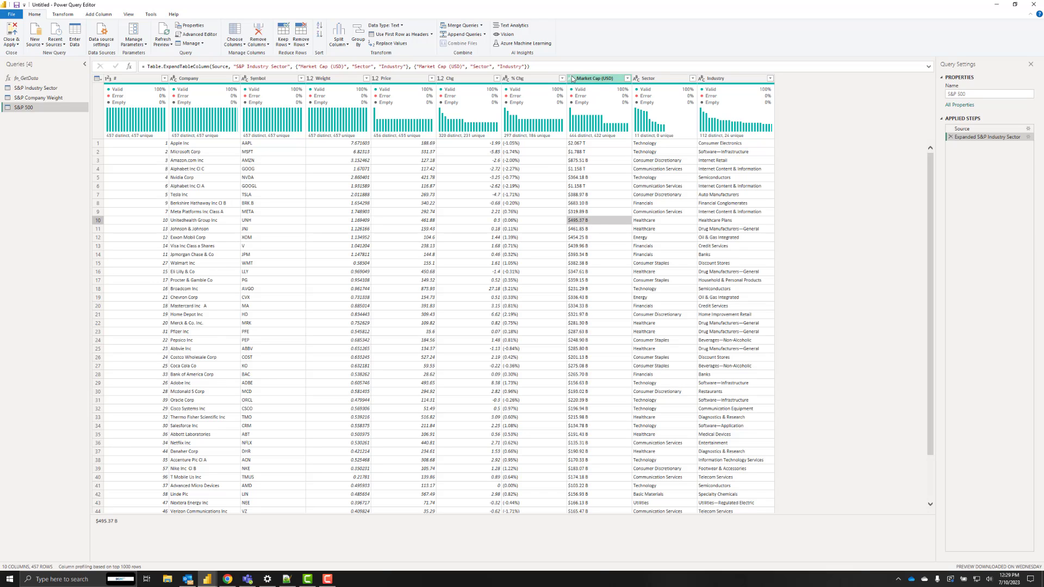
{"action": "right_click", "coordinate": [600, 79]}
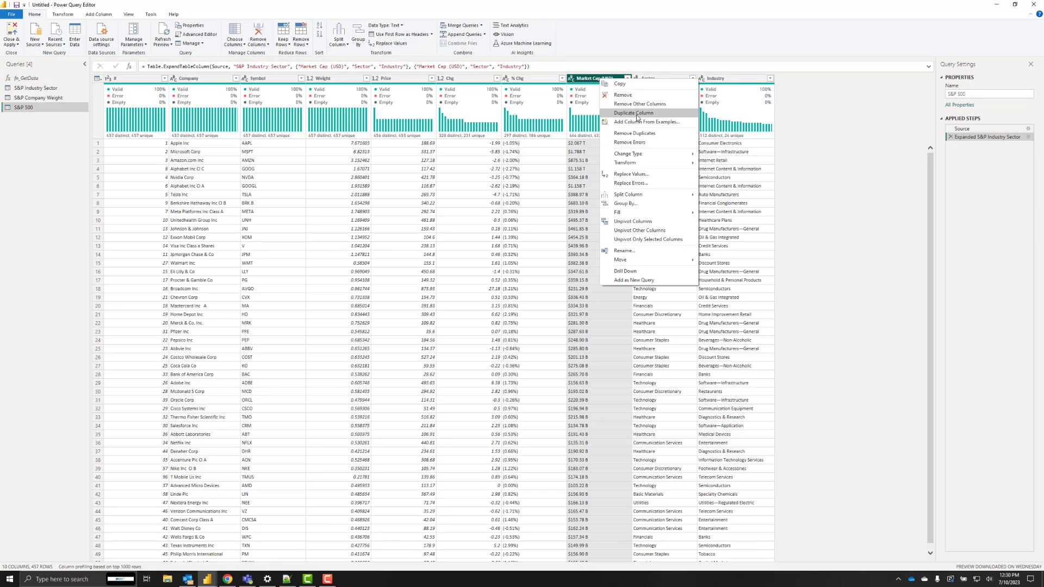
{"action": "left_click", "coordinate": [637, 114]}
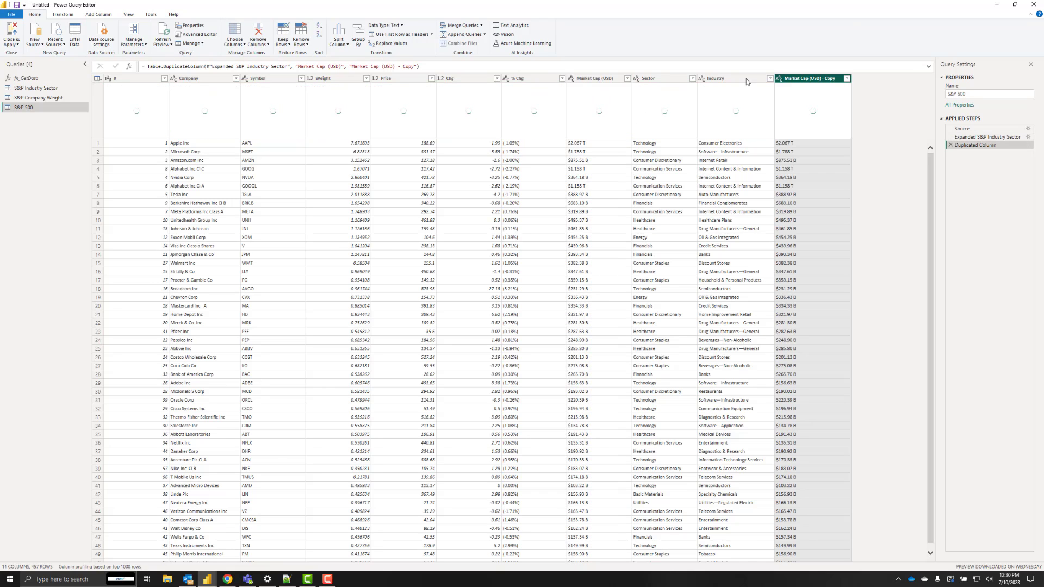
- Replace "$" with an empty value in the Market Cap (USD) - Copy column
{"action": "right_click", "coordinate": [807, 79]}
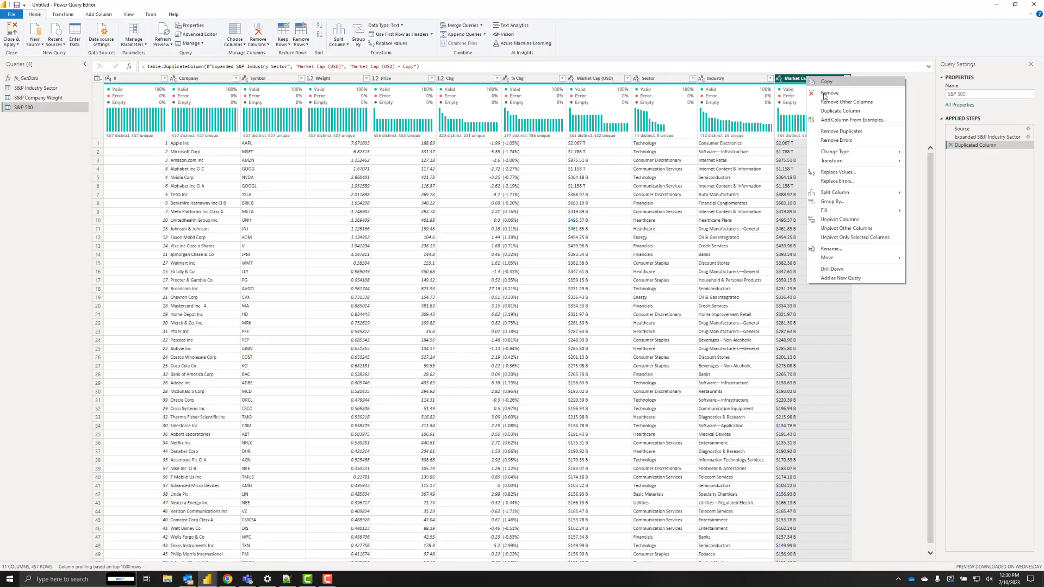
{"action": "left_click", "coordinate": [851, 174]}
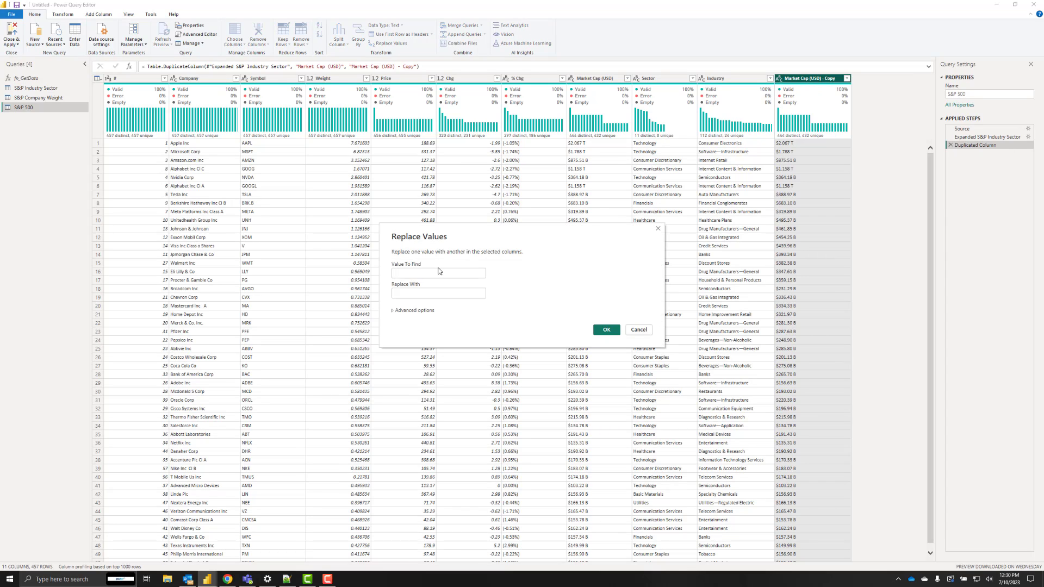
{"action": "type", "text": "$"}
{"action": "left_click", "coordinate": [436, 292]}
{"action": "left_click", "coordinate": [606, 330]}
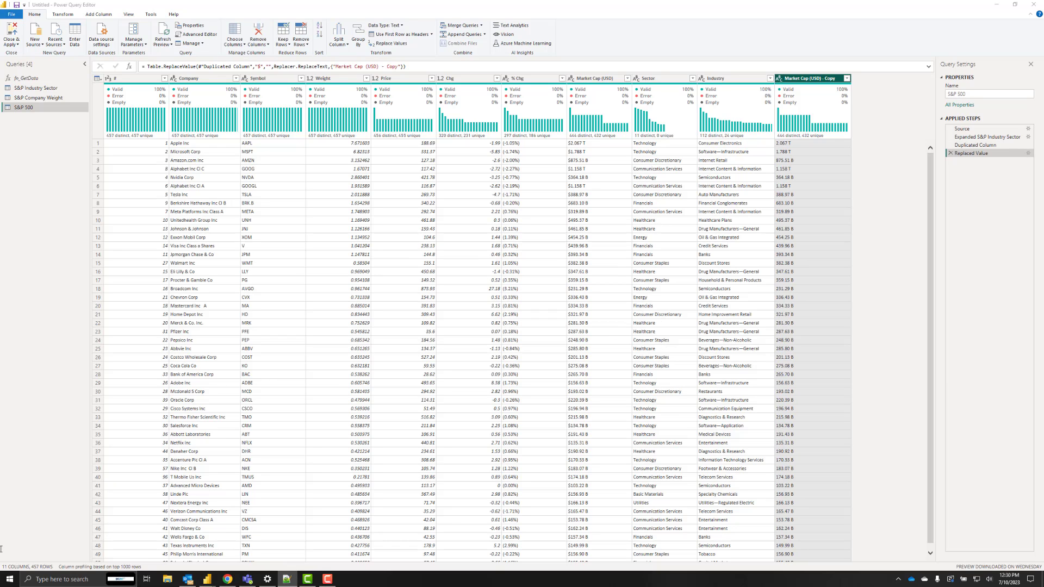
- Split the Market Cap (USD) - Copy column at each space delimiter and check the resulting amount and unit columns
{"action": "right_click", "coordinate": [822, 83]}
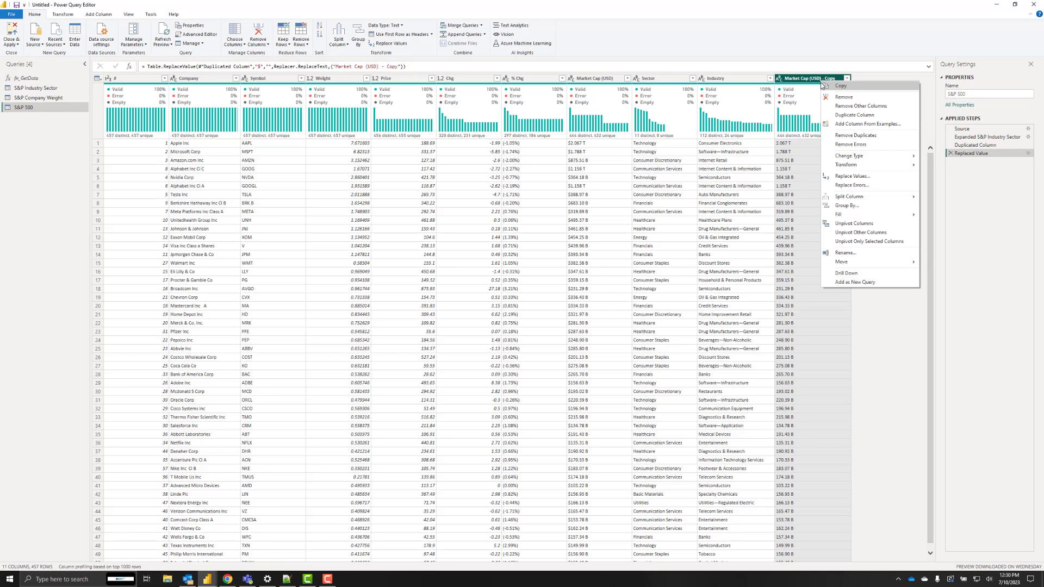
{"action": "mouse_move", "coordinate": [875, 199]}
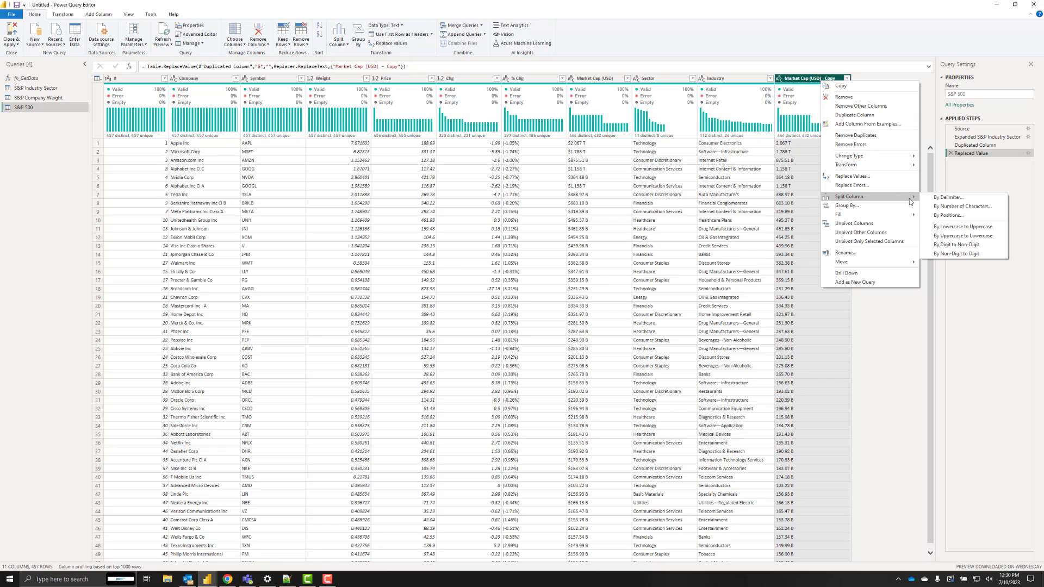
{"action": "left_click", "coordinate": [947, 199]}
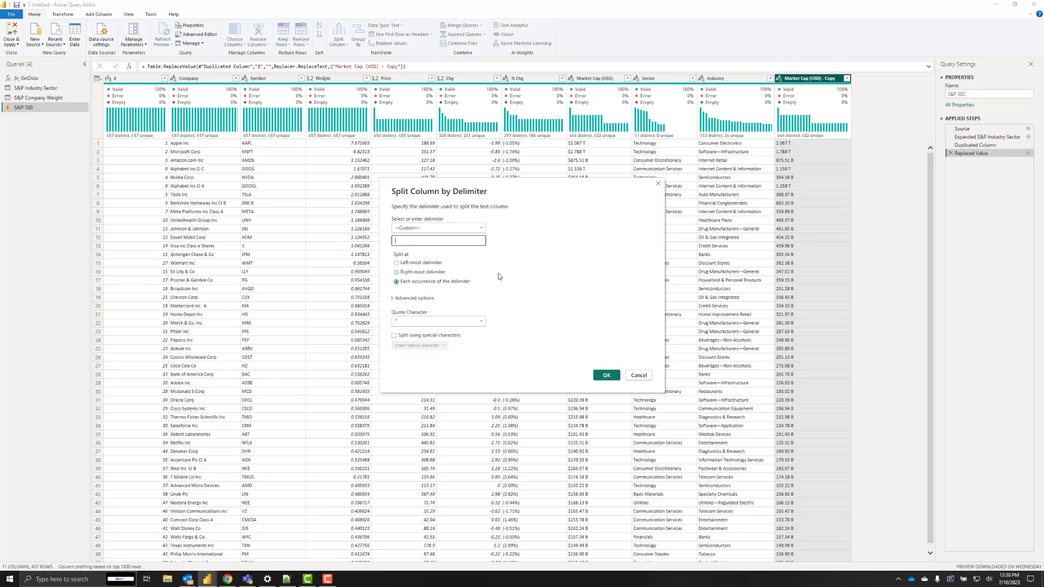
{"action": "left_click", "coordinate": [605, 376]}
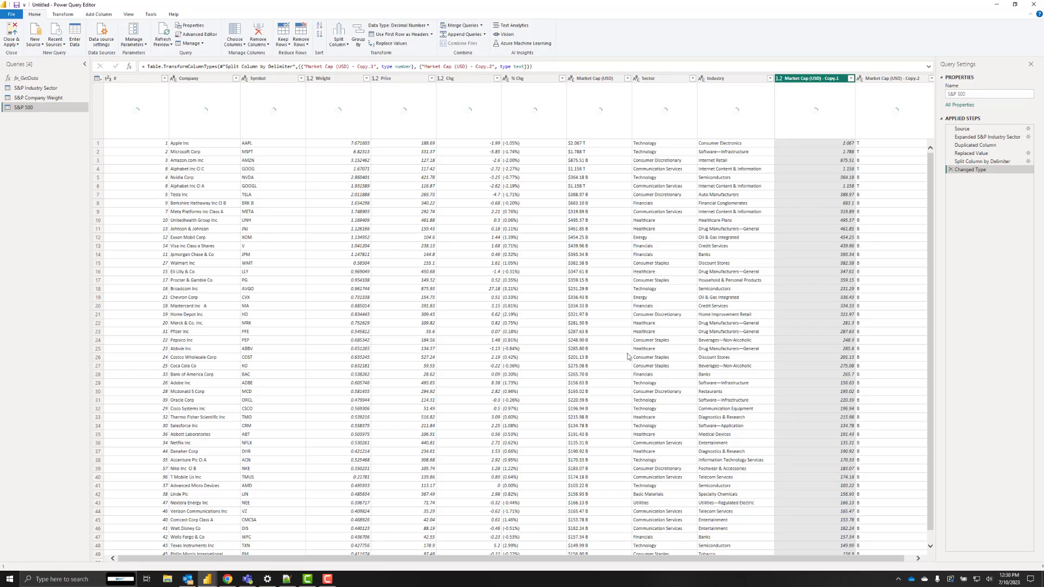
{"action": "scroll", "coordinate": [872, 429], "scroll_direction": "down", "scroll_amount": 1}
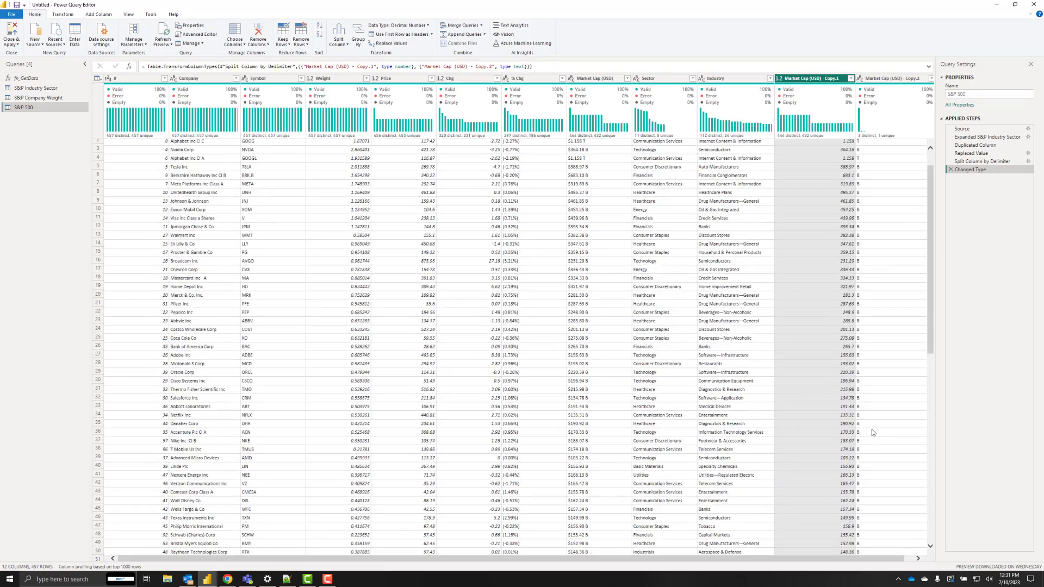
{"action": "scroll", "coordinate": [872, 430], "scroll_direction": "down", "scroll_amount": 8}
{"action": "scroll", "coordinate": [872, 430], "scroll_direction": "up", "scroll_amount": 9}
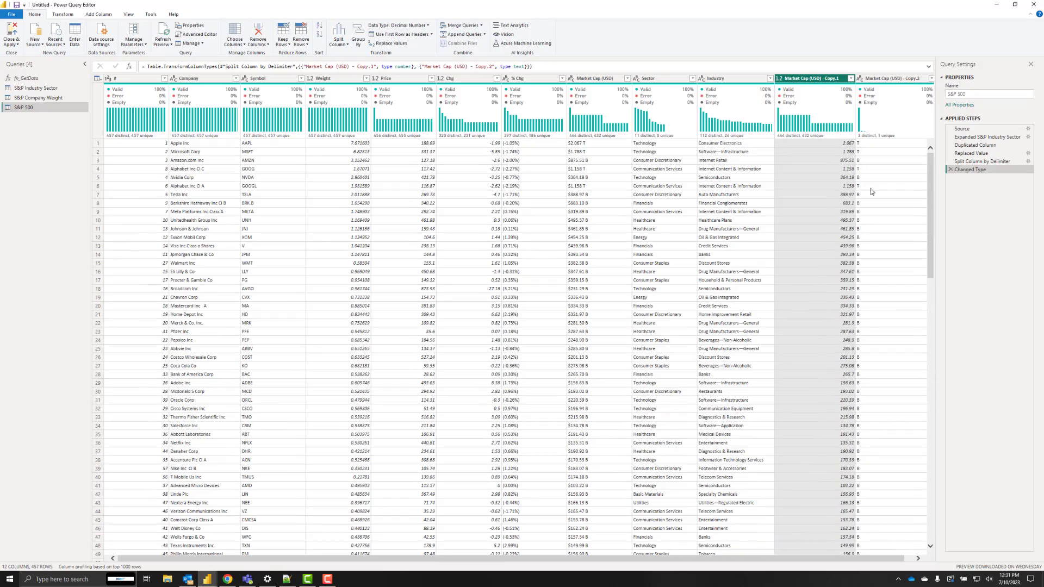
{"action": "key", "text": "alt+Tab"}
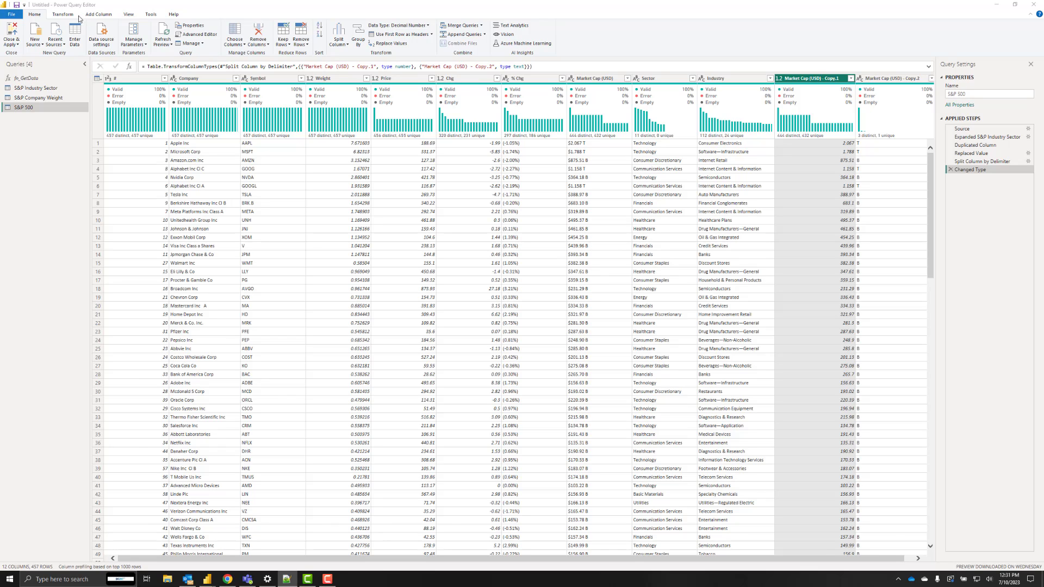
{"action": "left_click", "coordinate": [95, 15]}
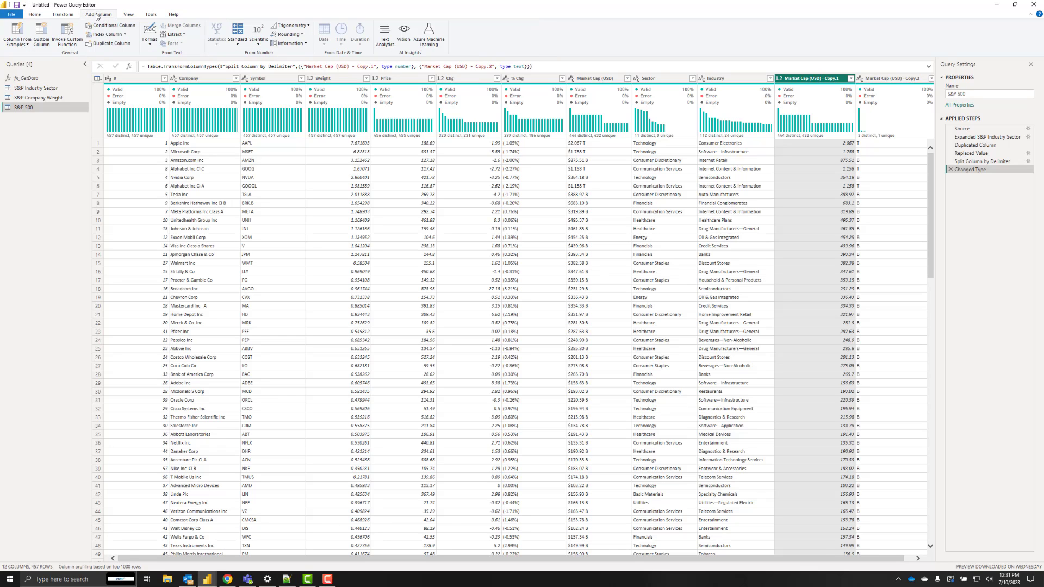
{"action": "left_click", "coordinate": [41, 41]}
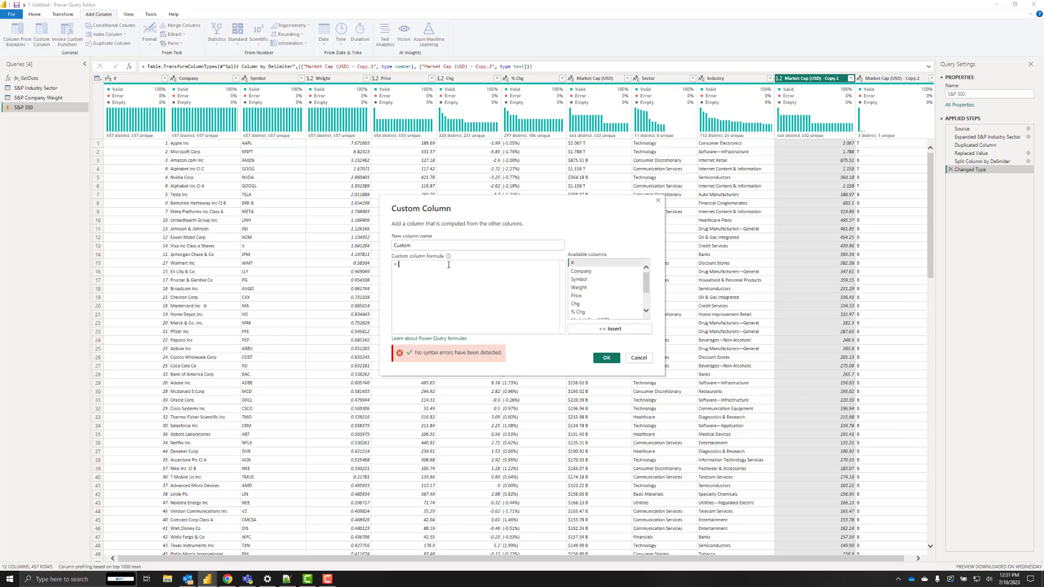
{"action": "key", "text": "ctrl+v"}
{"action": "key", "text": "alt+Tab"}
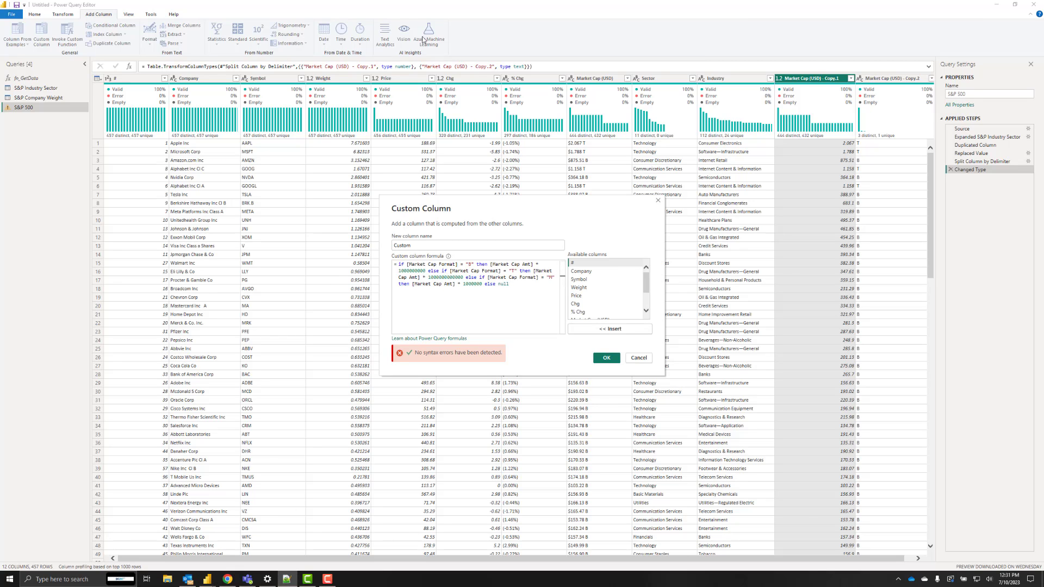
{"action": "triple_click", "coordinate": [485, 246]}
{"action": "type", "text": "M"}
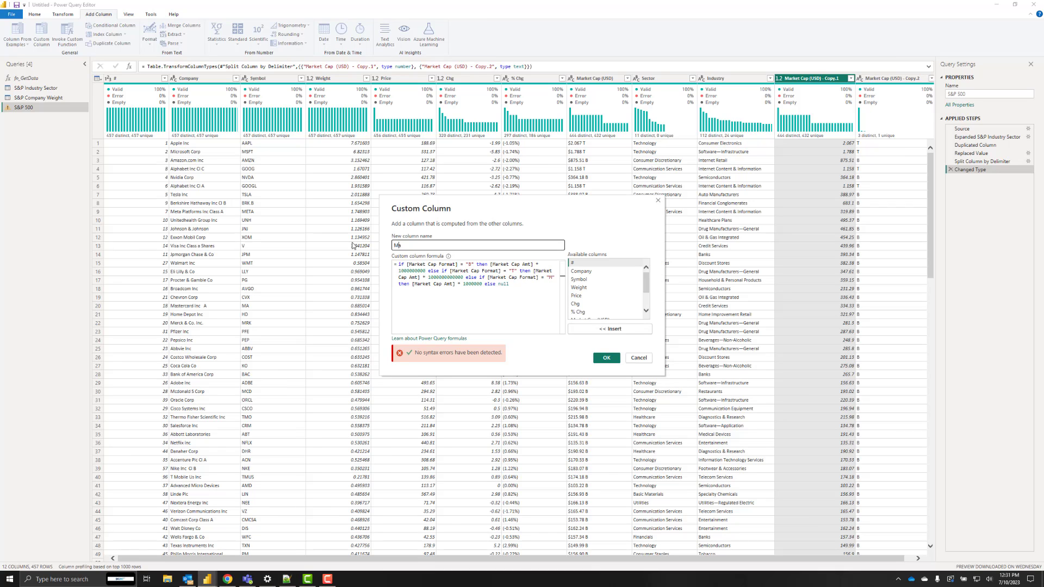
{"action": "type", "text": "arket Cap Amt"}
{"action": "left_click", "coordinate": [607, 358]}
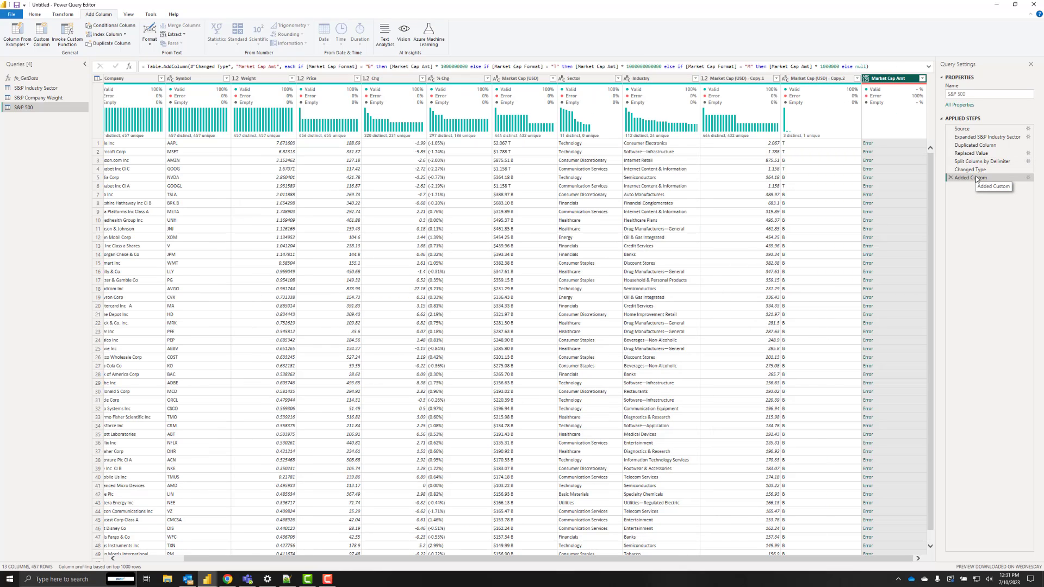
- Rename the Market Cap (USD) - Copy.2 column to Market Cap Format
{"action": "left_click", "coordinate": [802, 81]}
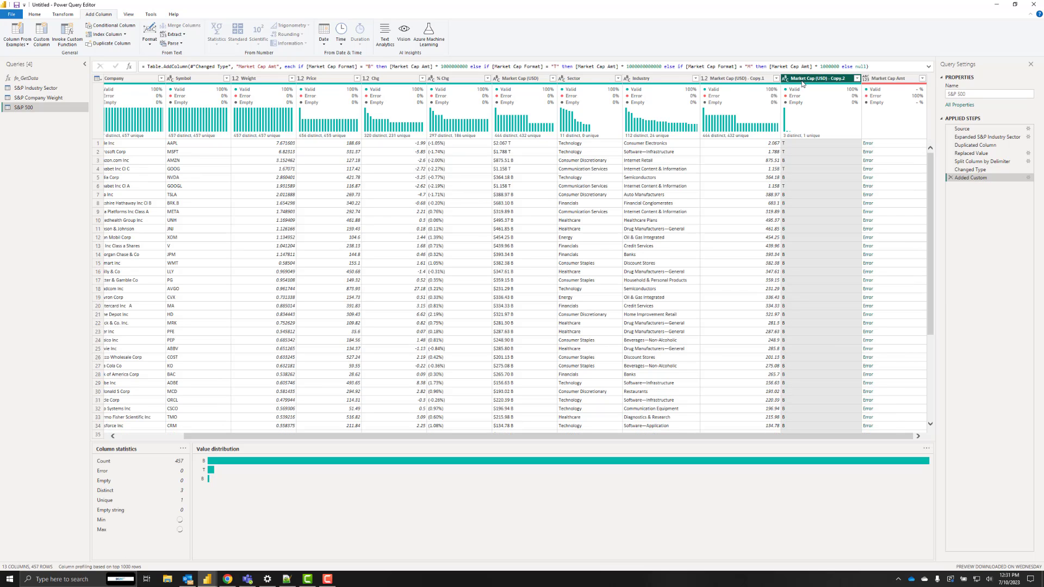
{"action": "double_click", "coordinate": [812, 81]}
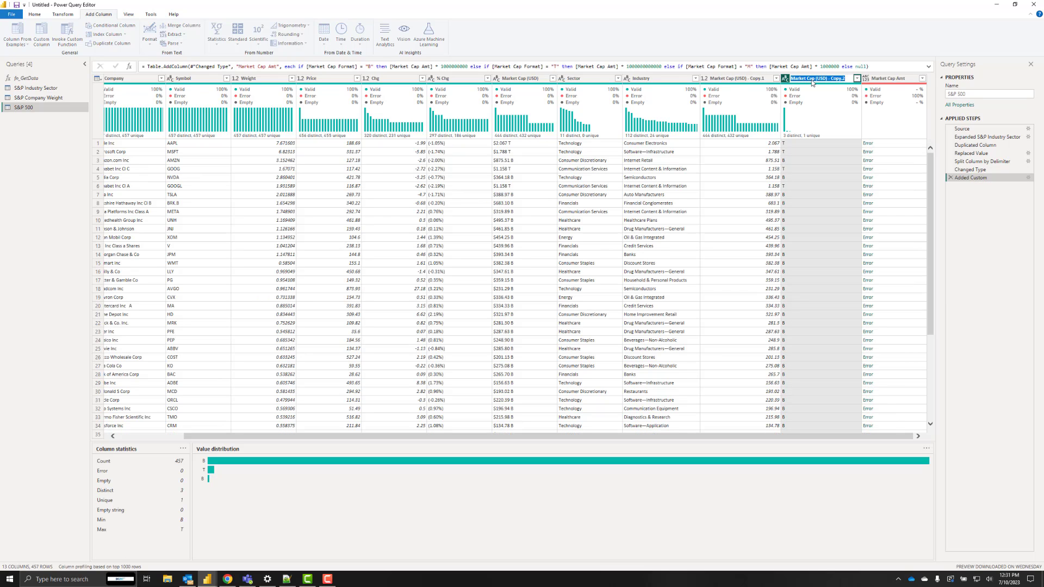
{"action": "type", "text": "Market Cap Format"}
{"action": "key", "text": "Return"}
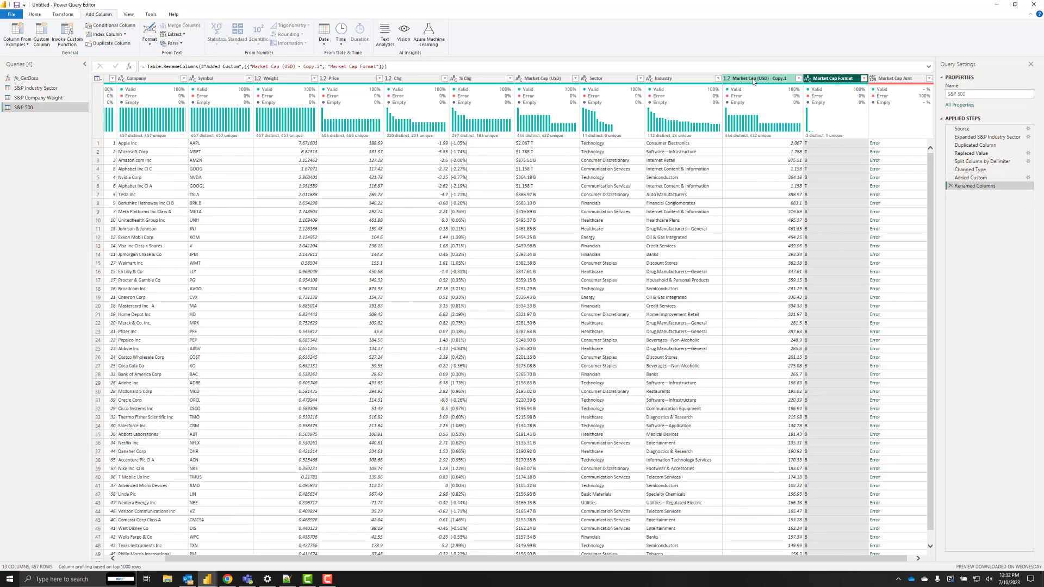
- Rename Market Cap Amt to Market Cap as an inserted step after Added Custom, and move that rename ahead of Added Custom
{"action": "left_click", "coordinate": [754, 79]}
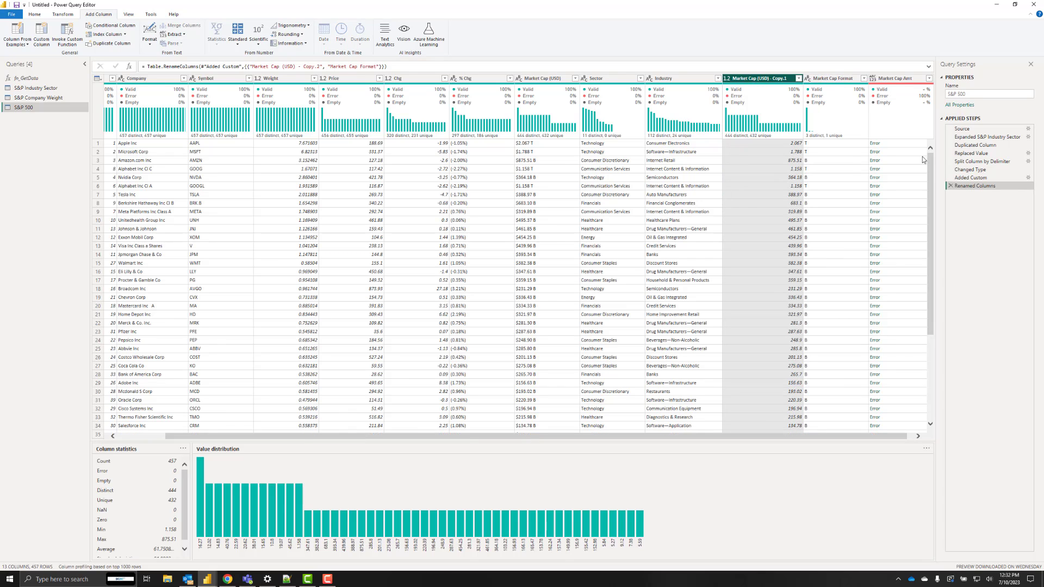
{"action": "left_click", "coordinate": [979, 178]}
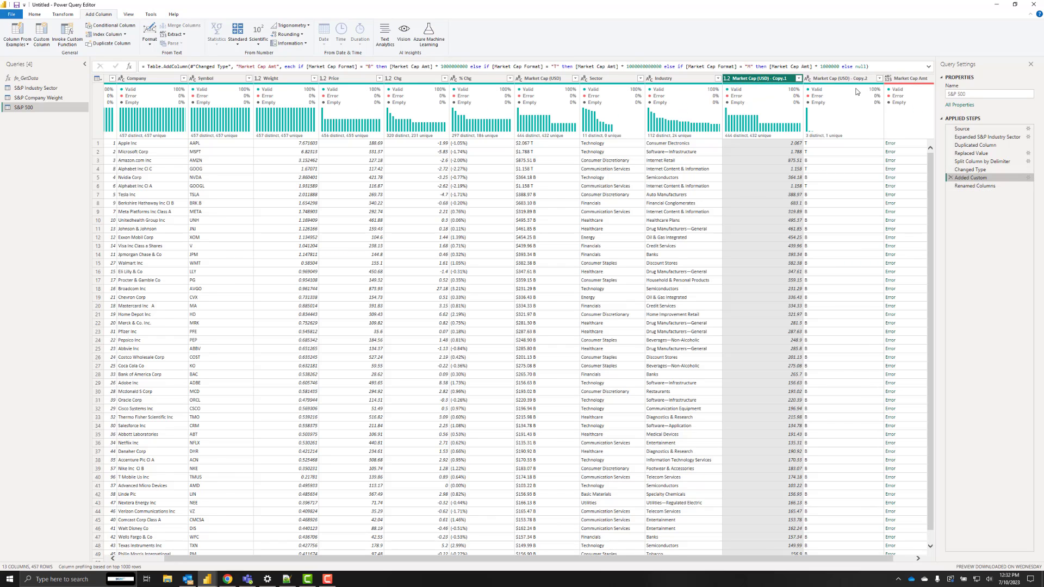
{"action": "left_click", "coordinate": [912, 79]}
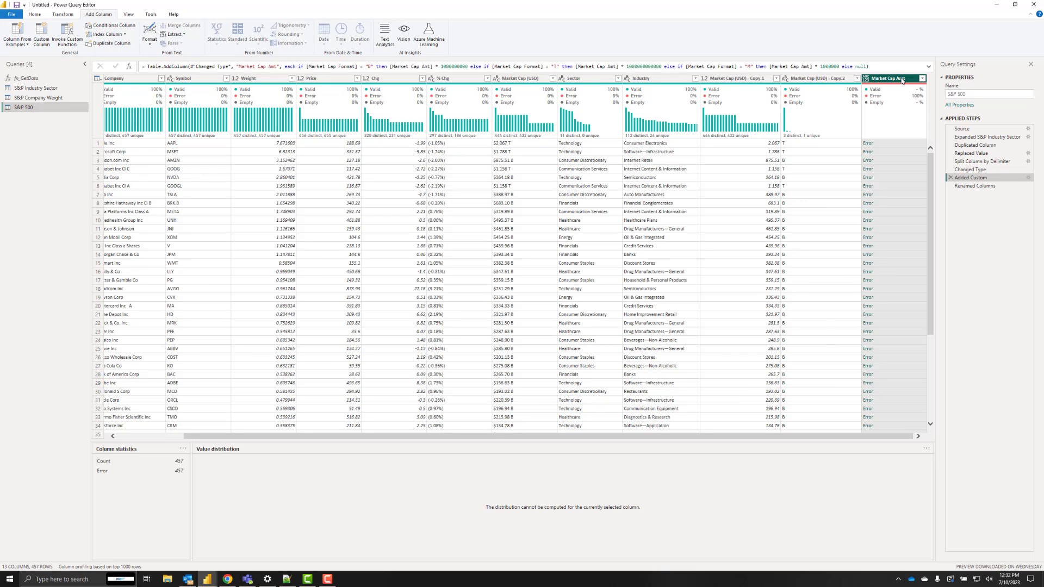
{"action": "double_click", "coordinate": [901, 79]}
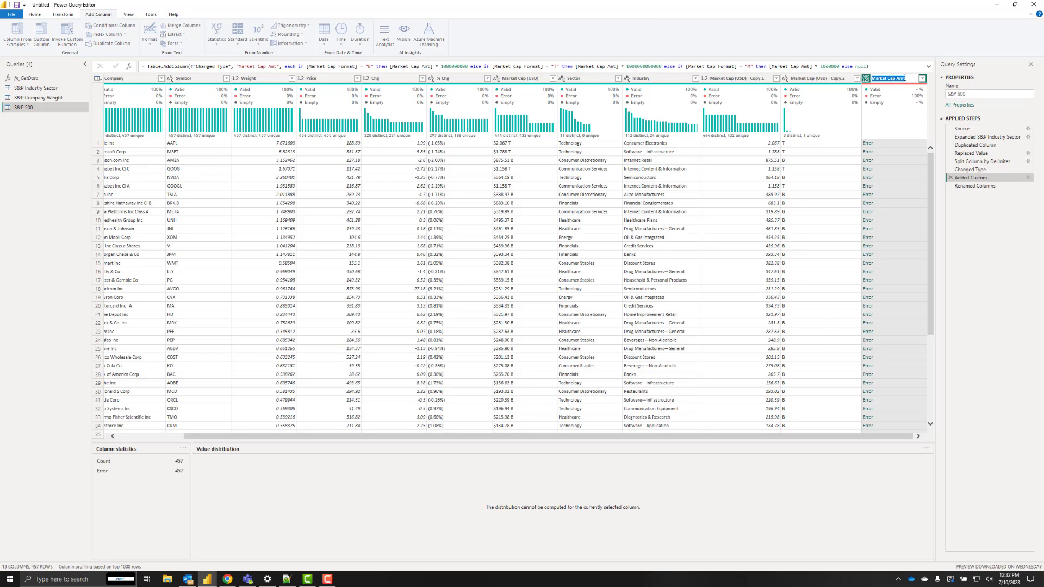
{"action": "key", "text": "Return"}
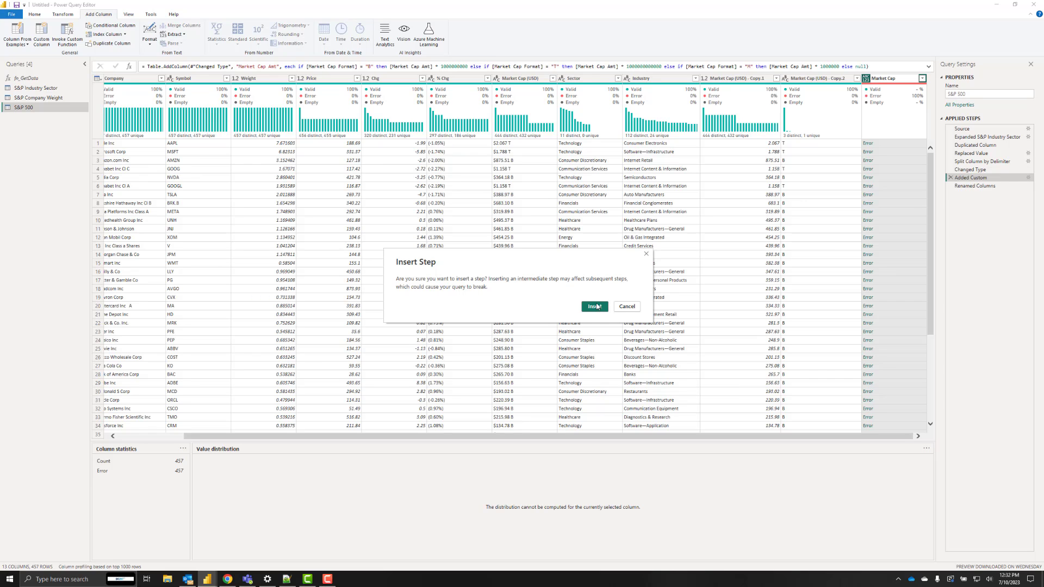
{"action": "left_click", "coordinate": [596, 307]}
{"action": "left_click_drag", "start_coordinate": [988, 187], "coordinate": [979, 176]}
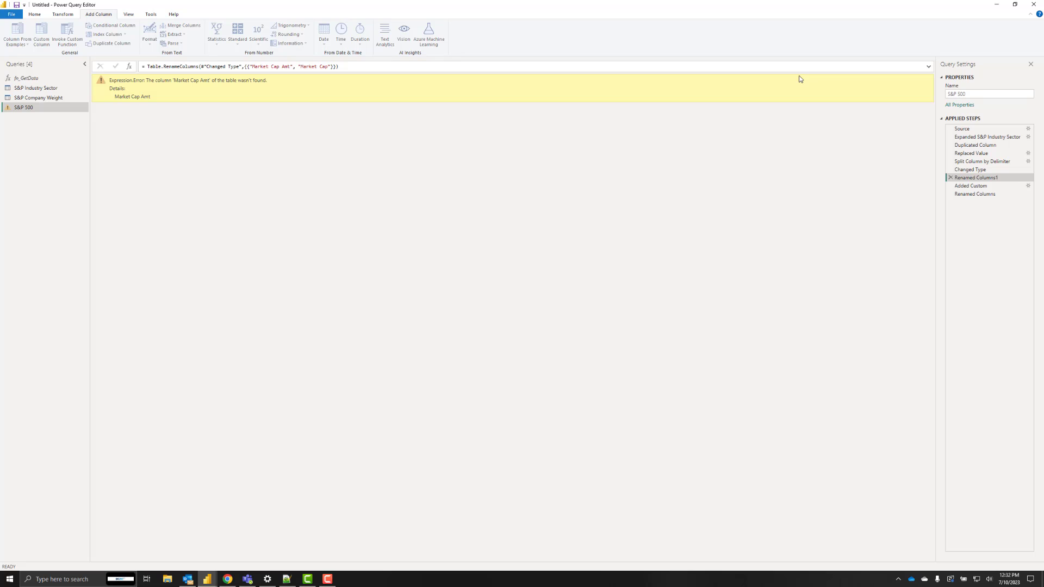
- Rename the Market Cap (USD) - Copy.1 column to Market Cap Amt as an inserted step right after Changed Type
{"action": "left_click", "coordinate": [976, 171]}
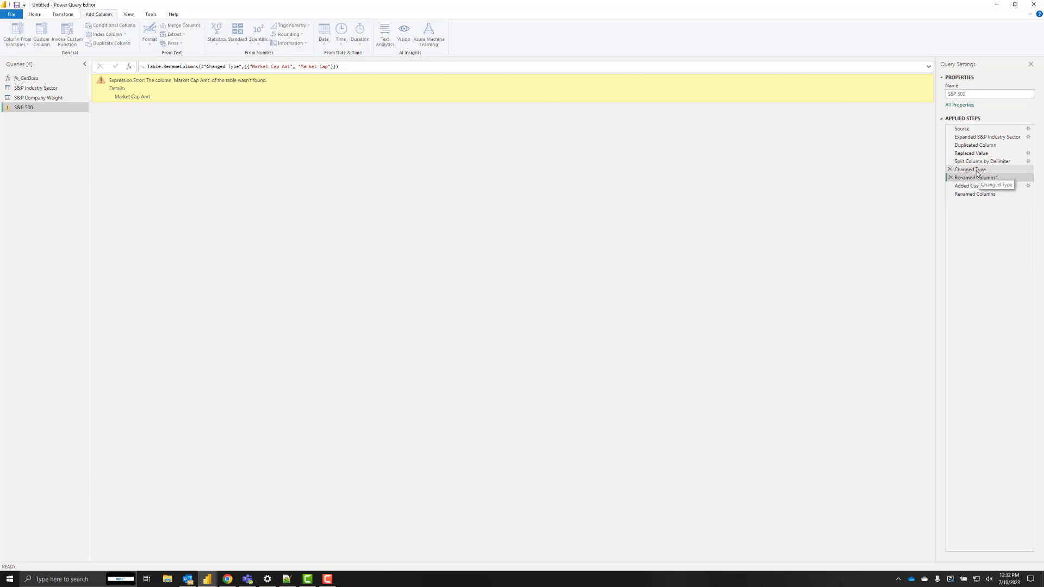
{"action": "double_click", "coordinate": [833, 80]}
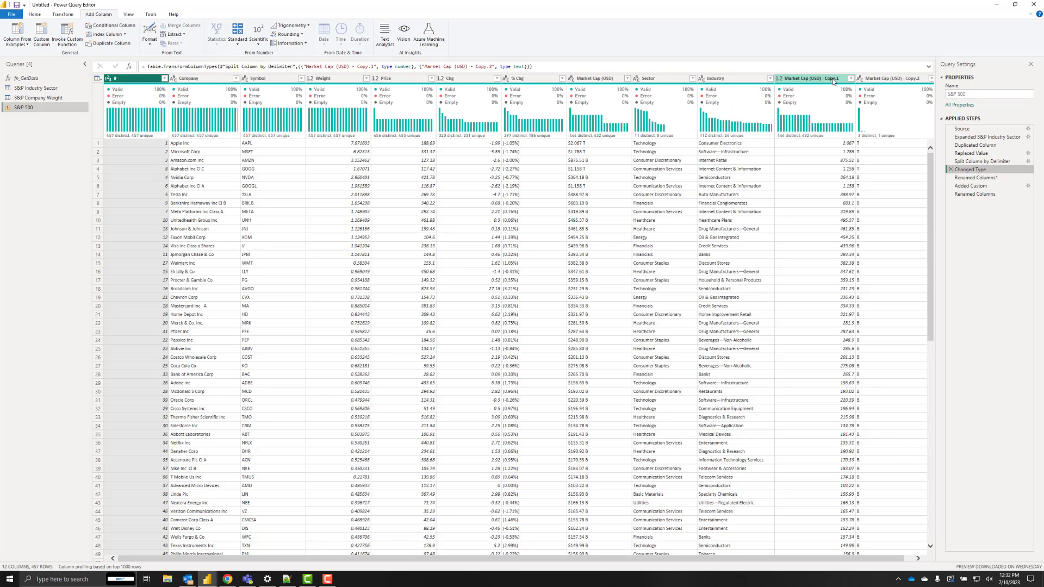
{"action": "type", "text": "Market Cap Amt"}
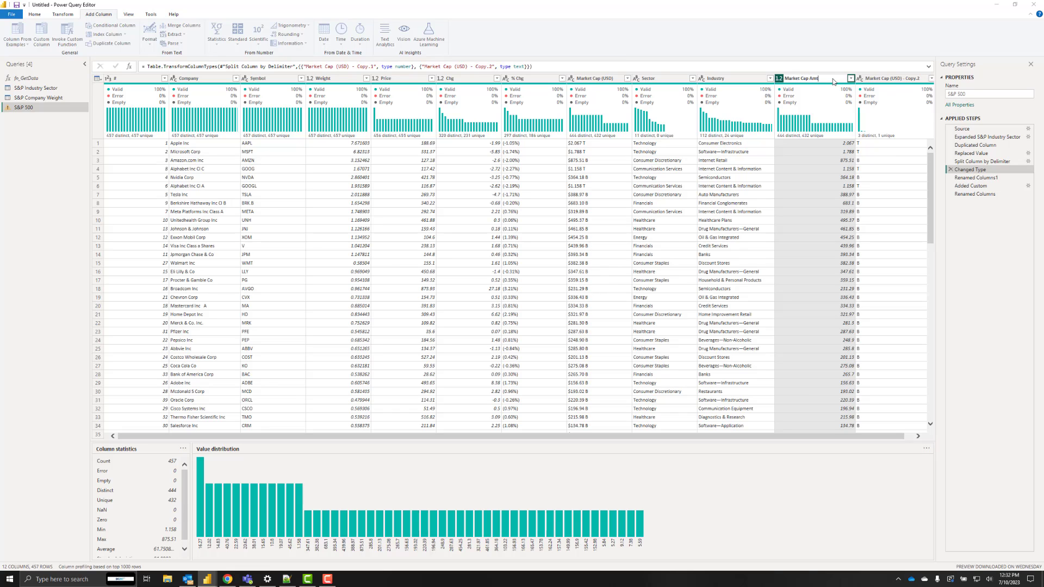
{"action": "key", "text": "Return"}
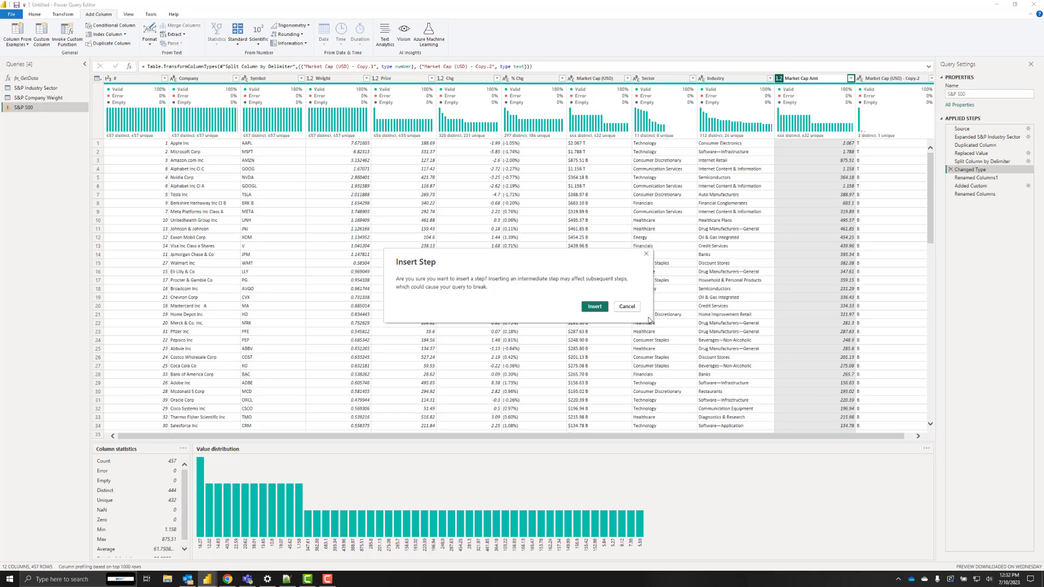
{"action": "left_click", "coordinate": [607, 307]}
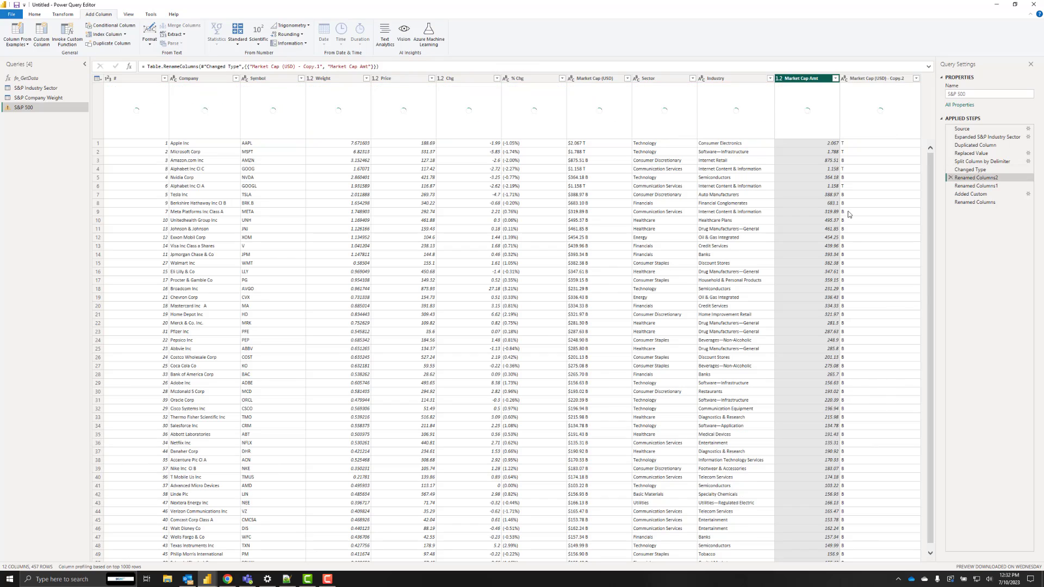
{"action": "left_click", "coordinate": [826, 160]}
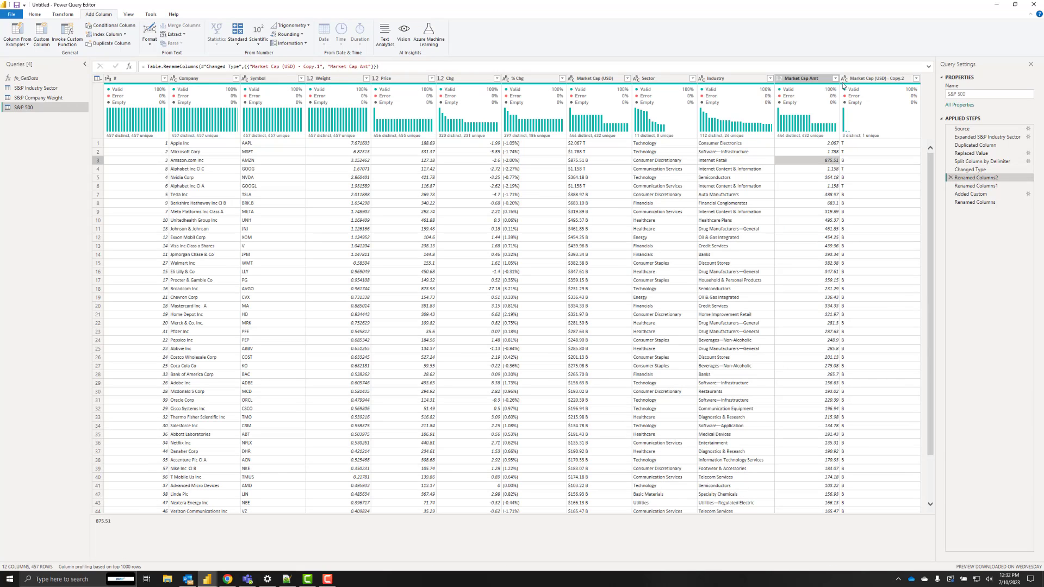
{"action": "left_click", "coordinate": [896, 197]}
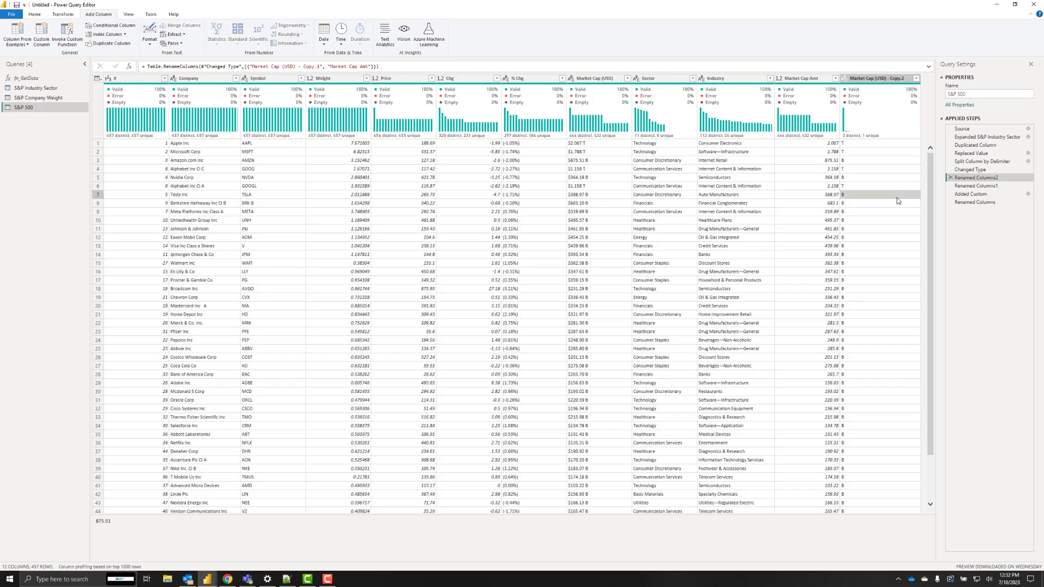
- Move the Renamed Columns step that creates Market Cap Format ahead of Added Custom and check the results of both steps
{"action": "left_click", "coordinate": [1012, 186]}
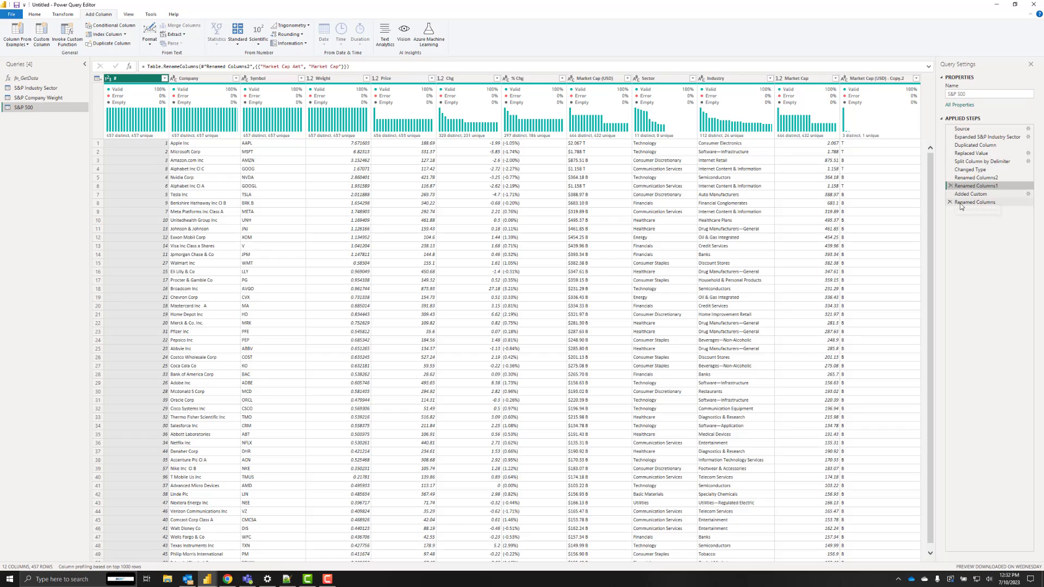
{"action": "left_click_drag", "start_coordinate": [966, 187], "coordinate": [966, 194]}
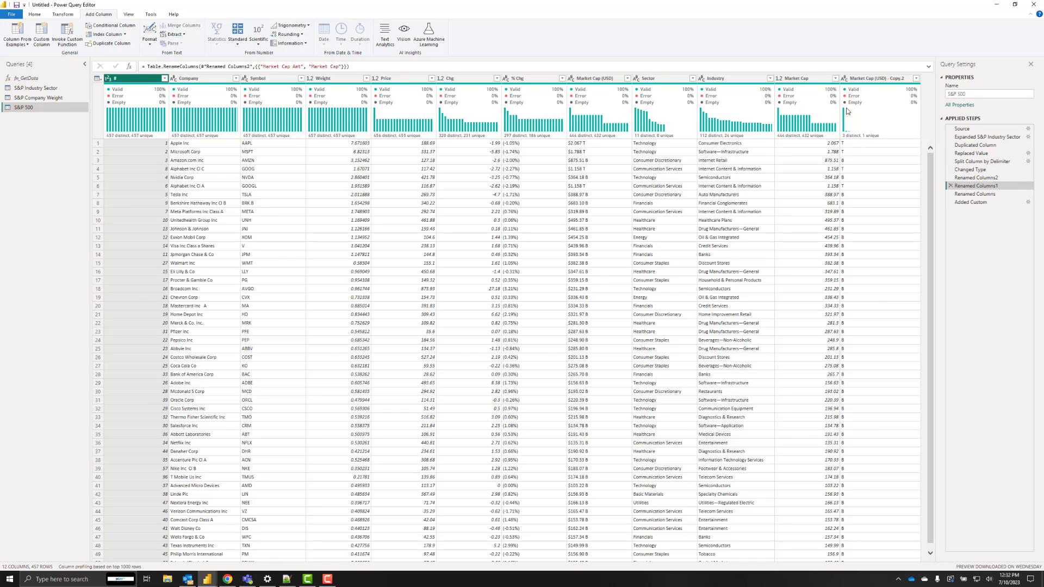
{"action": "left_click", "coordinate": [967, 195]}
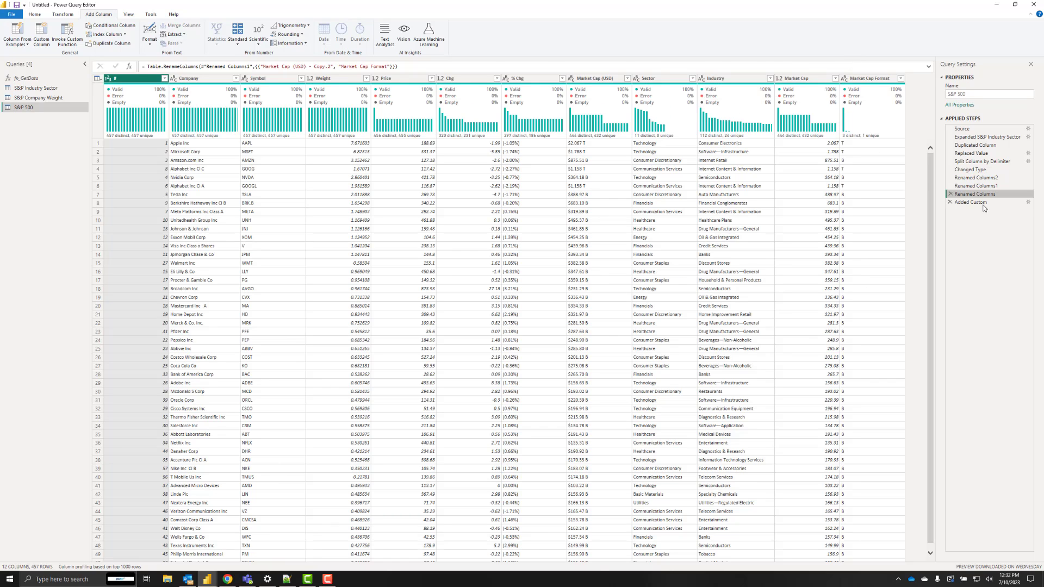
{"action": "left_click", "coordinate": [983, 206]}
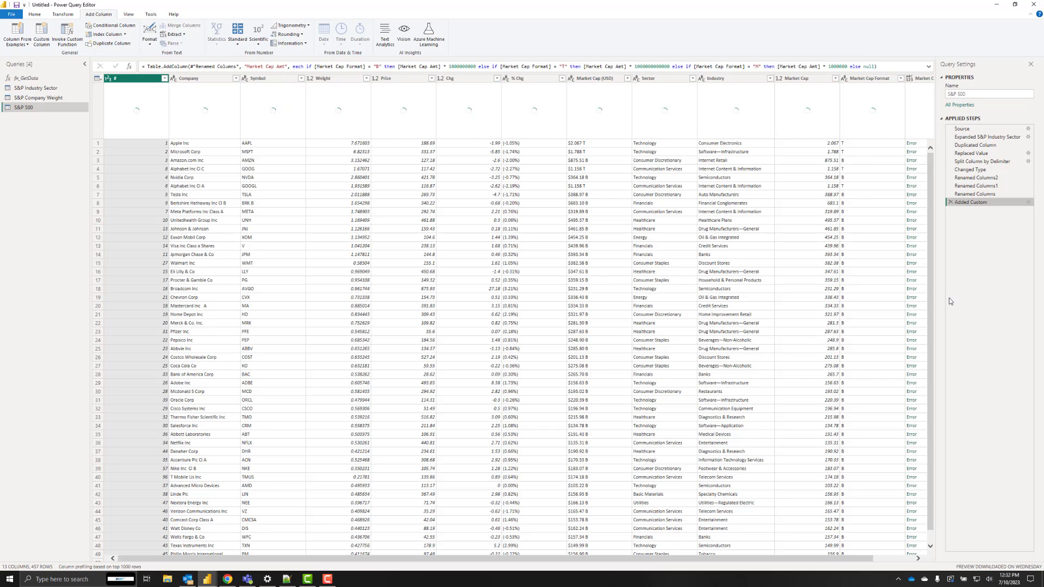
- Compare the column names in the Added Custom formula with the available columns
{"action": "left_click", "coordinate": [1028, 203]}
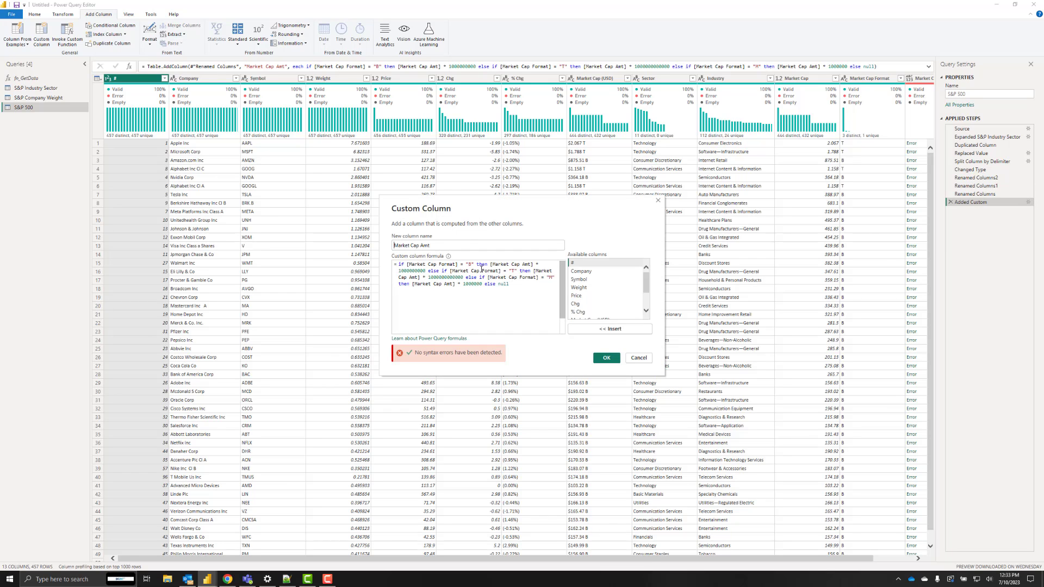
{"action": "scroll", "coordinate": [649, 282], "scroll_direction": "down", "scroll_amount": 2}
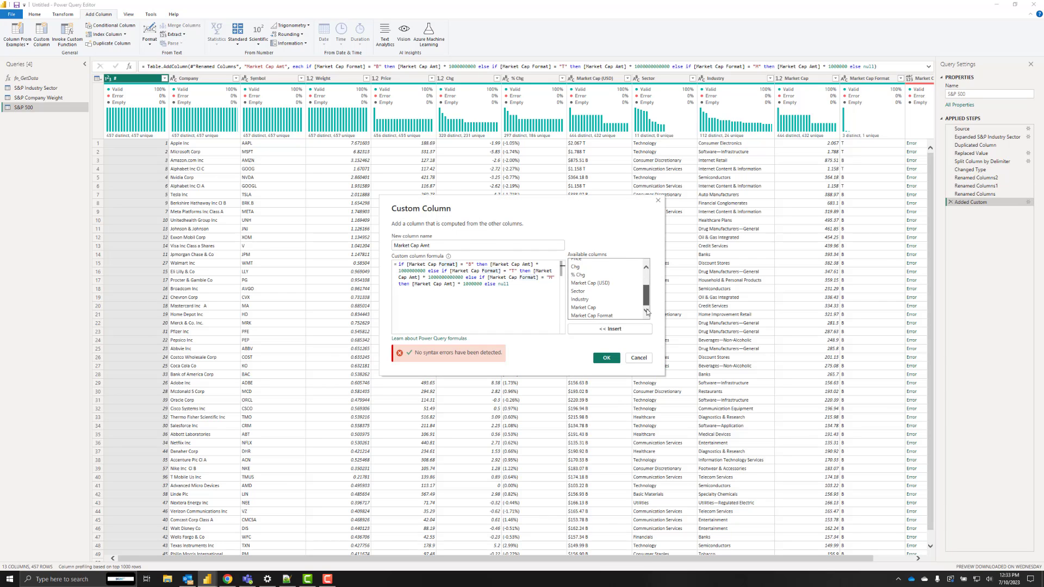
{"action": "left_click", "coordinate": [598, 316]}
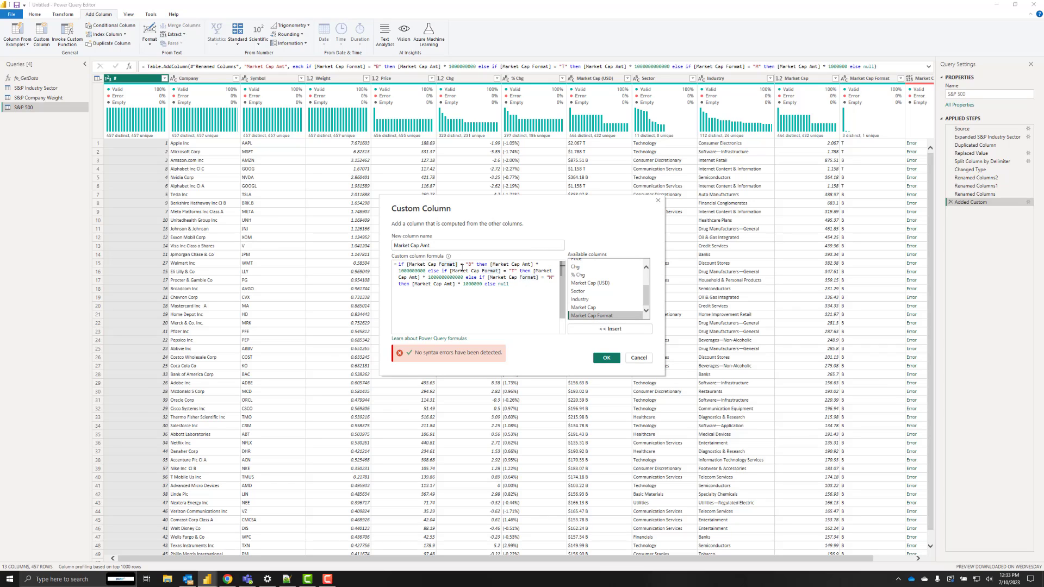
{"action": "left_click", "coordinate": [607, 358]}
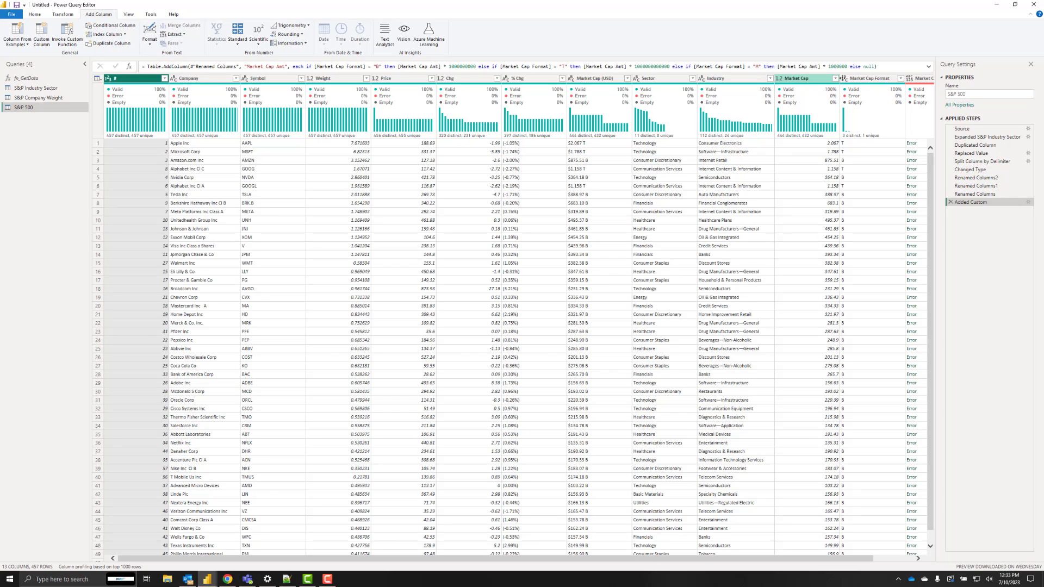
- Replace [Market Cap Amt] with [Market Cap] in all three multiplications of the Added Custom formula
{"action": "left_click", "coordinate": [1026, 205]}
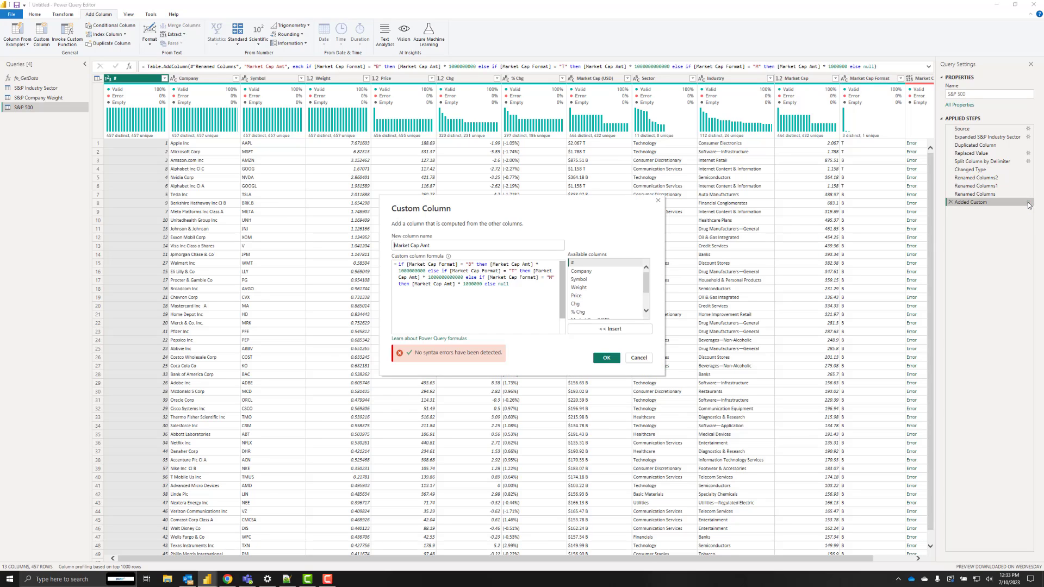
{"action": "left_click", "coordinate": [525, 264]}
{"action": "key", "text": "BackSpace"}
{"action": "key", "text": "BackSpace"}
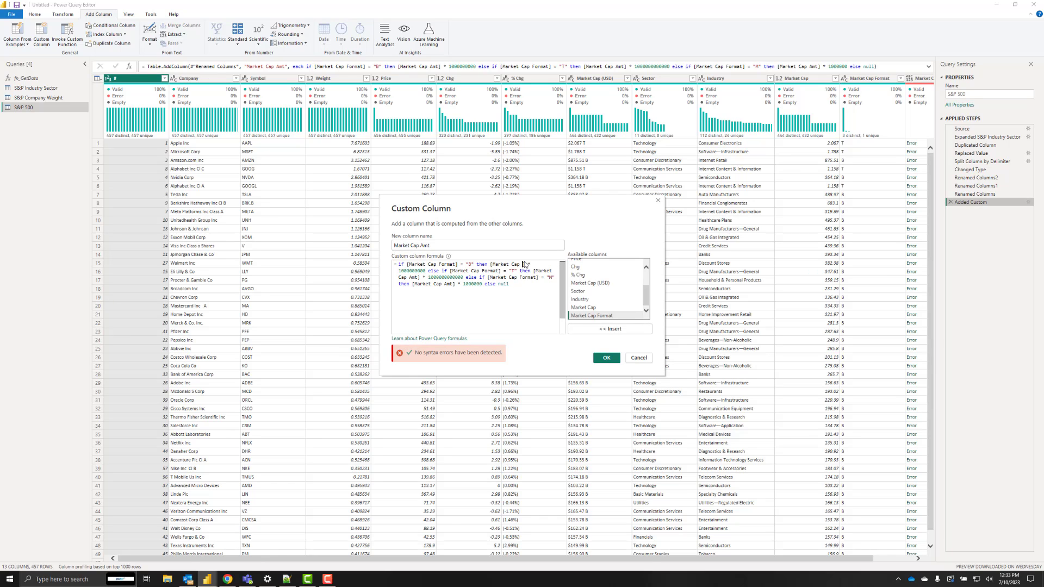
{"action": "left_click", "coordinate": [535, 277]}
{"action": "key", "text": "BackSpace"}
{"action": "key", "text": "BackSpace"}
{"action": "key", "text": "BackSpace"}
{"action": "key", "text": "BackSpace"}
{"action": "left_click", "coordinate": [455, 284]}
{"action": "key", "text": "BackSpace"}
{"action": "key", "text": "BackSpace"}
{"action": "key", "text": "BackSpace"}
{"action": "key", "text": "BackSpace"}
{"action": "left_click", "coordinate": [606, 357]}
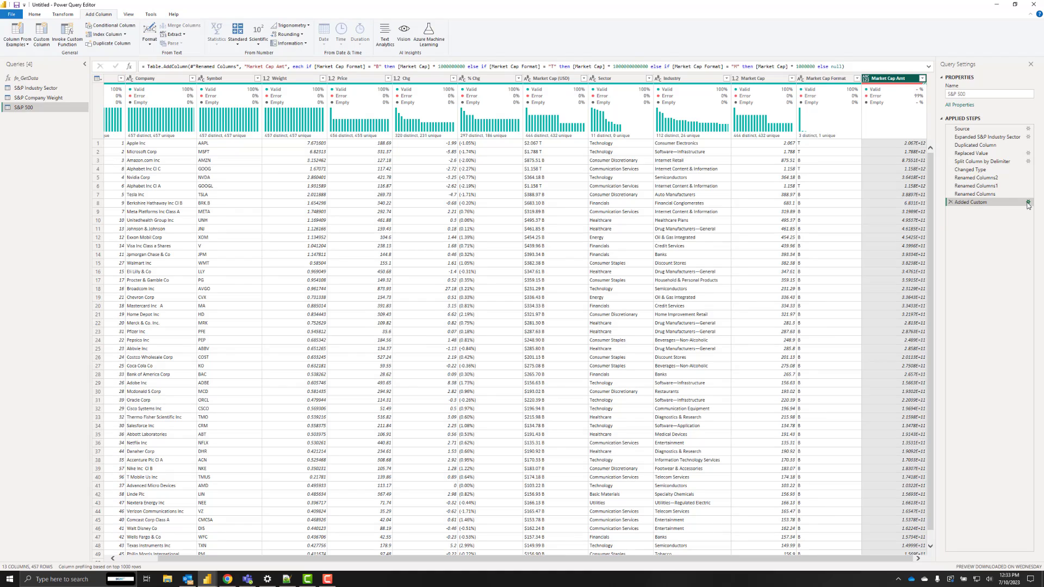
- Review the Market Cap Amt custom column formula's unit conditions and multipliers
{"action": "left_click", "coordinate": [1027, 203]}
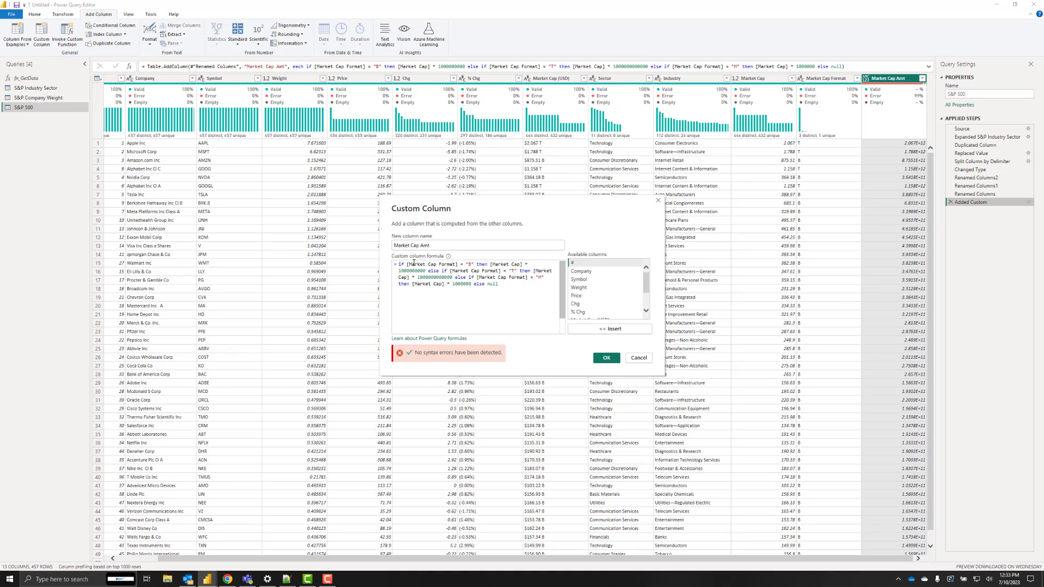
{"action": "left_click_drag", "start_coordinate": [412, 264], "coordinate": [521, 264]}
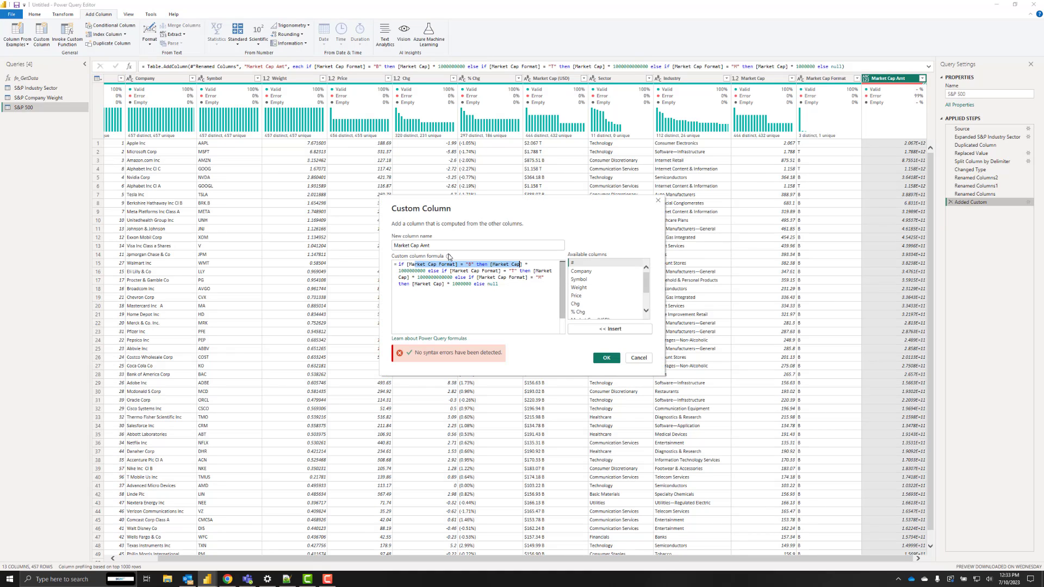
{"action": "left_click", "coordinate": [473, 265]}
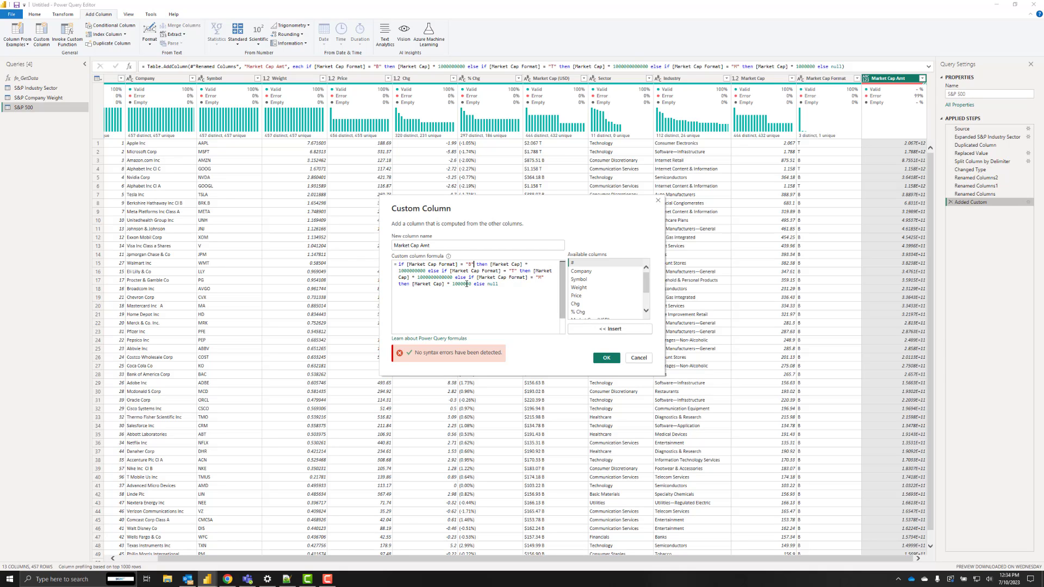
{"action": "left_click", "coordinate": [606, 358]}
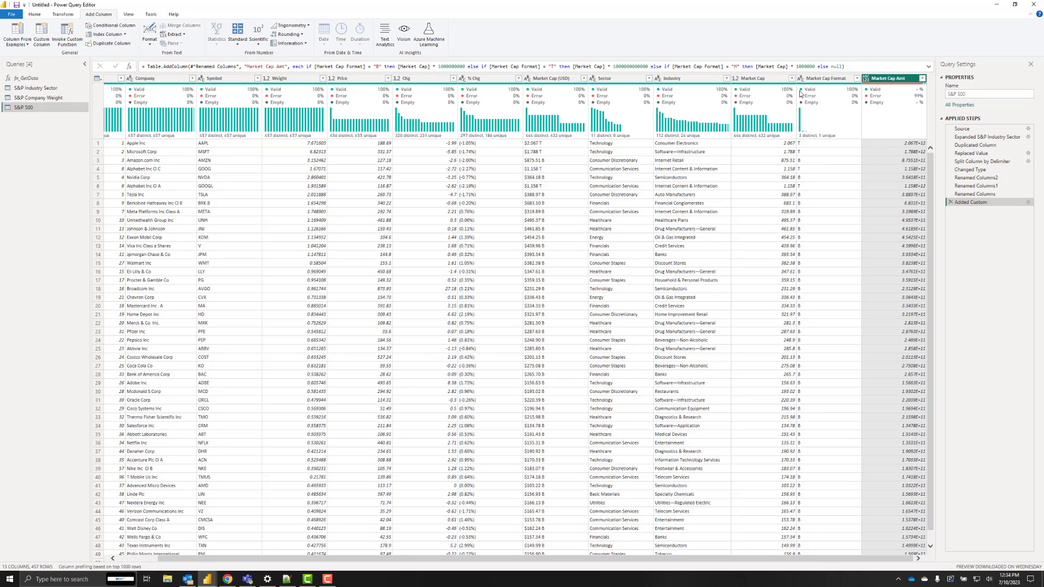
- Remove the Market Cap and Market Cap Format columns from the S&P 500 query
{"action": "left_click", "coordinate": [765, 77]}
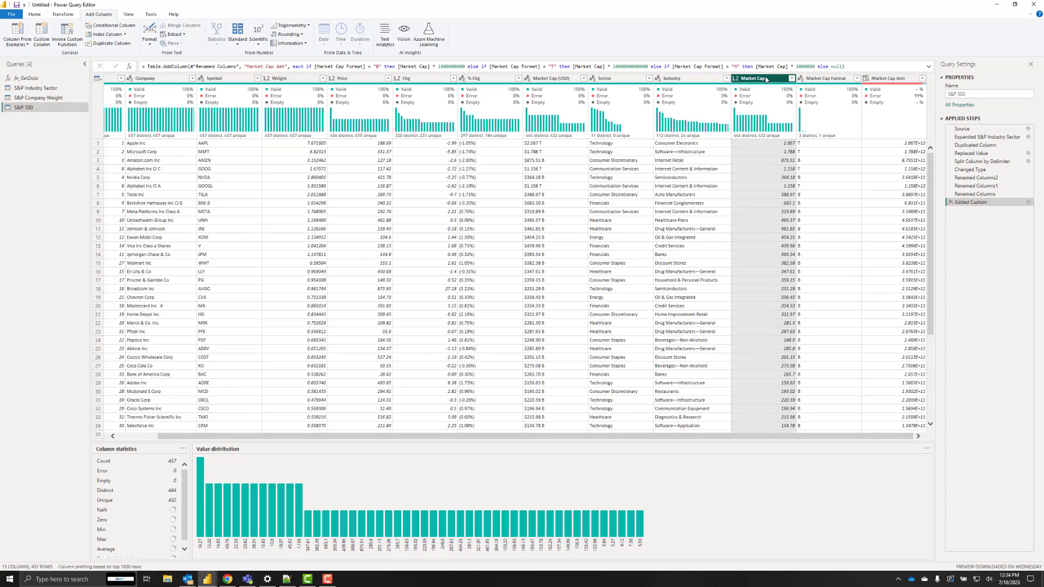
{"action": "left_click", "coordinate": [827, 79], "text": "ctrl"}
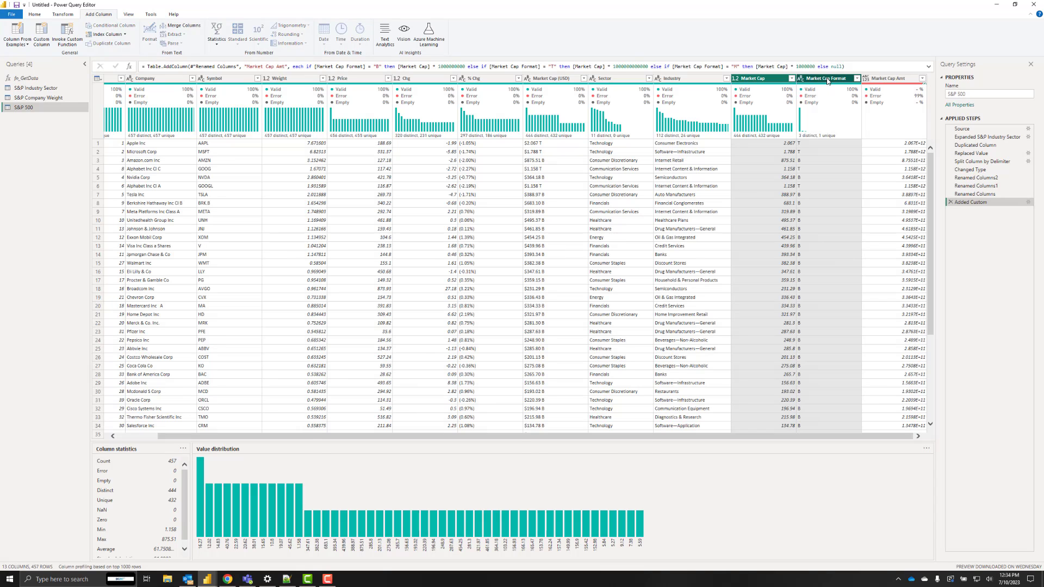
{"action": "right_click", "coordinate": [827, 80]}
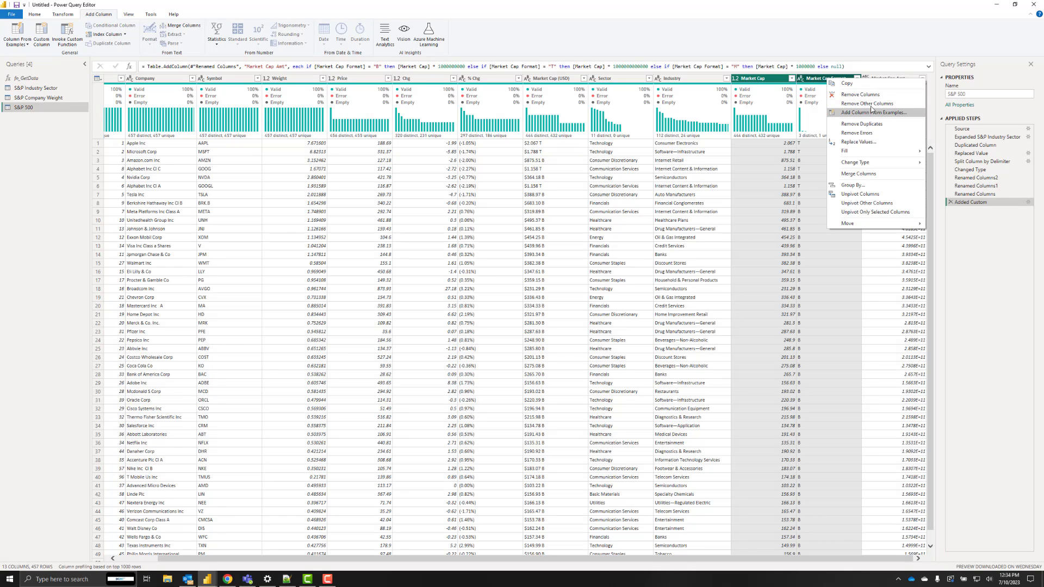
{"action": "left_click", "coordinate": [859, 94]}
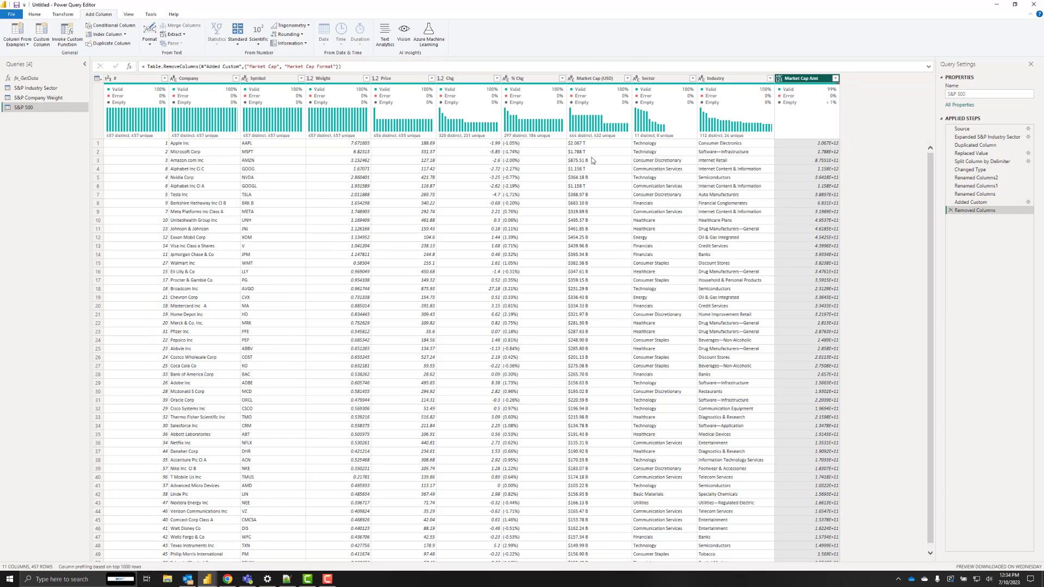
- Set the Market Cap Amt column's data type to Whole Number and rename the # column to Ranking
{"action": "left_click", "coordinate": [778, 79]}
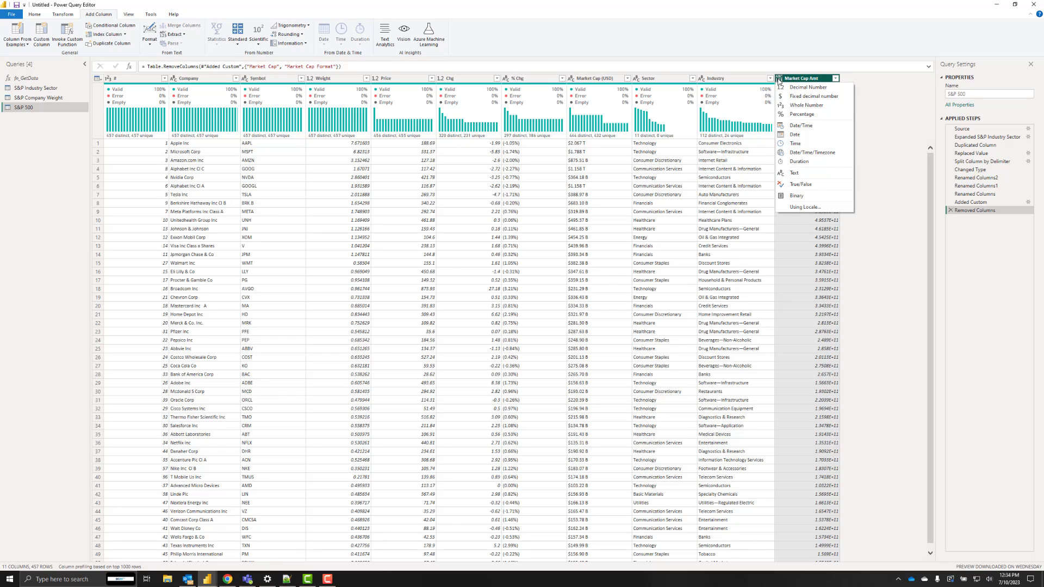
{"action": "left_click", "coordinate": [793, 104]}
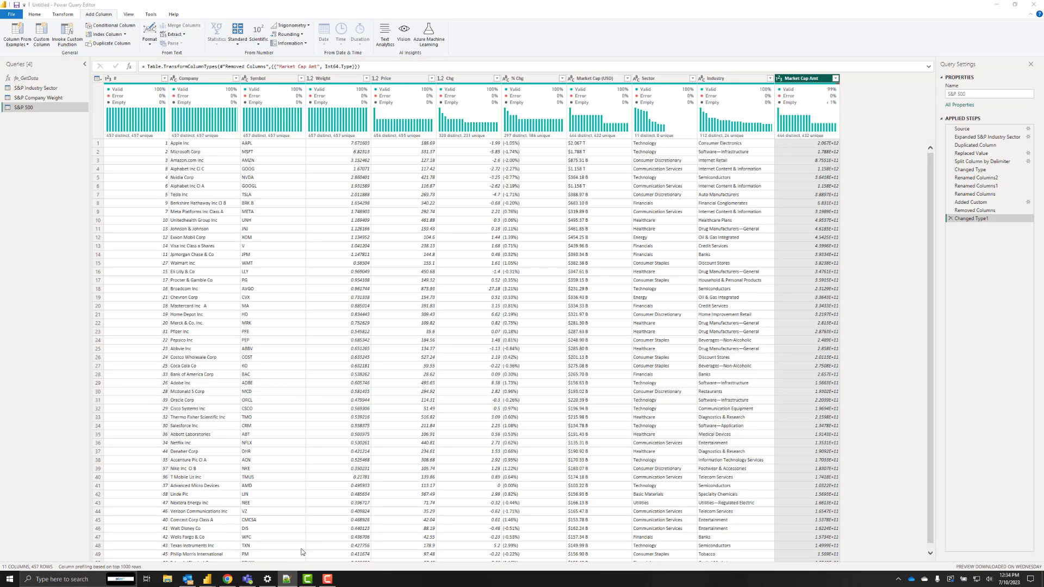
{"action": "left_click", "coordinate": [309, 521]}
{"action": "left_click", "coordinate": [119, 80]}
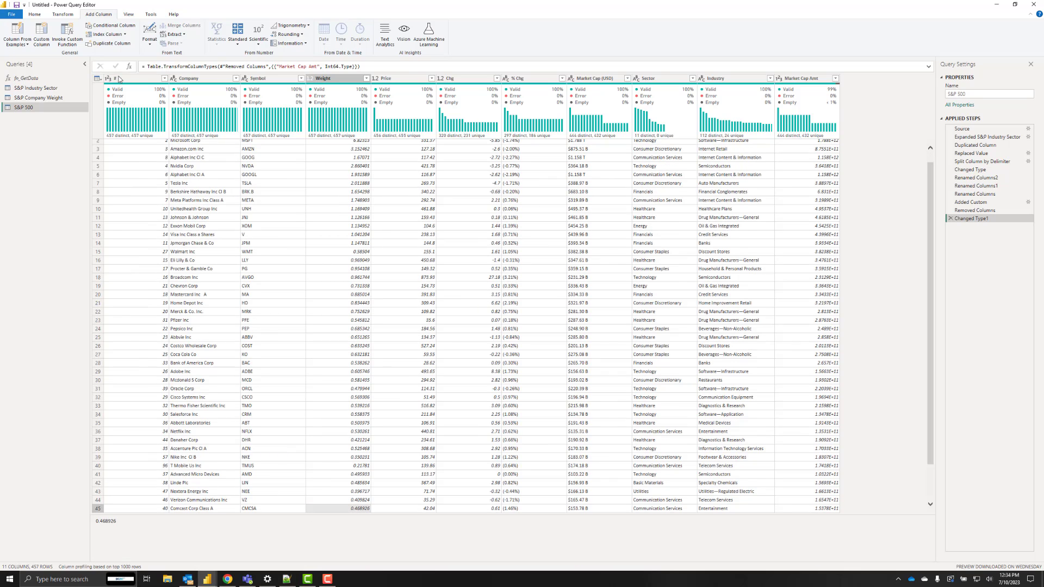
{"action": "double_click", "coordinate": [121, 80]}
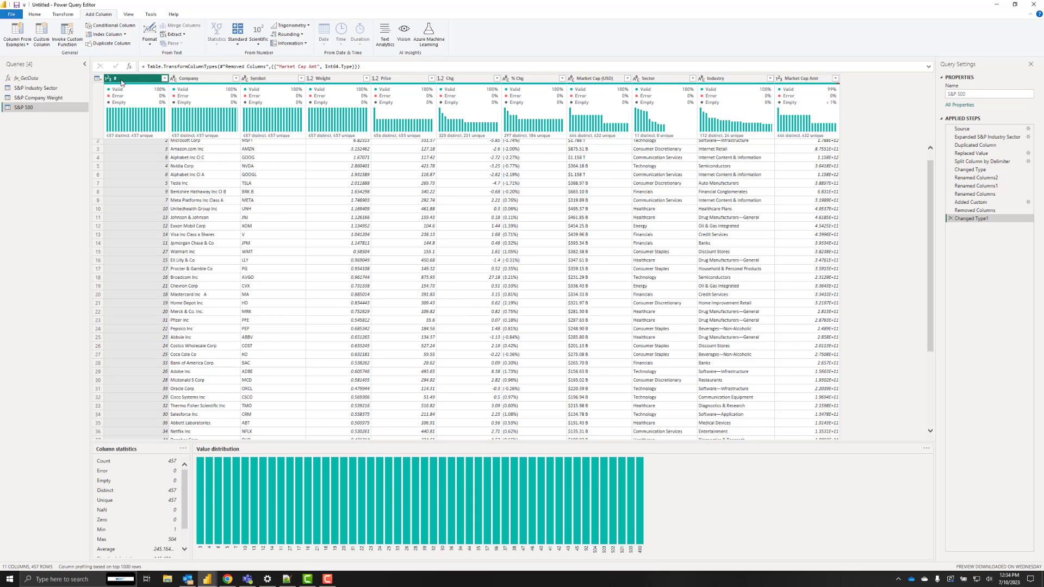
{"action": "type", "text": "Rank"}
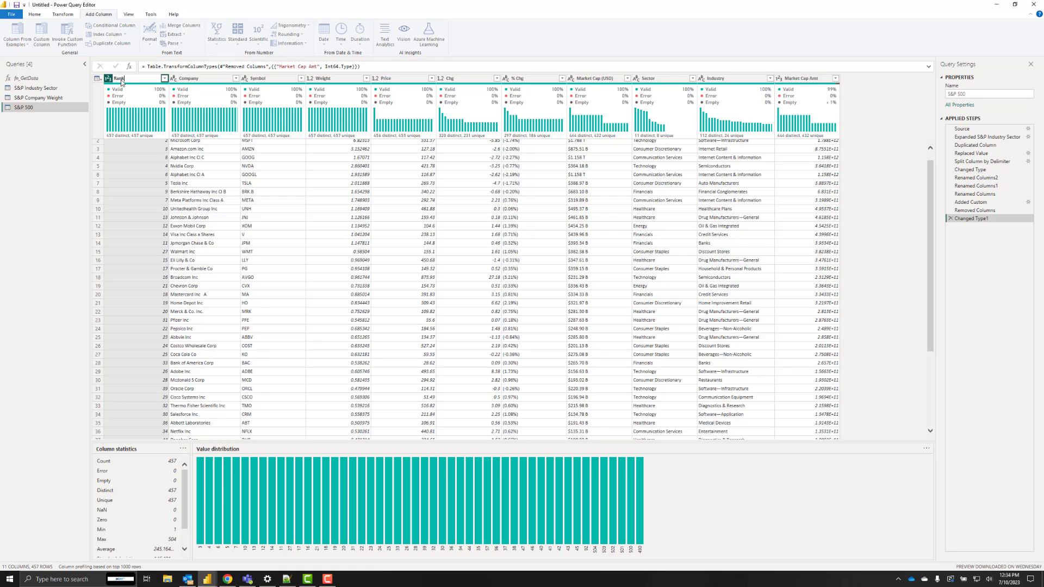
{"action": "type", "text": "ing"}
{"action": "key", "text": "Return"}
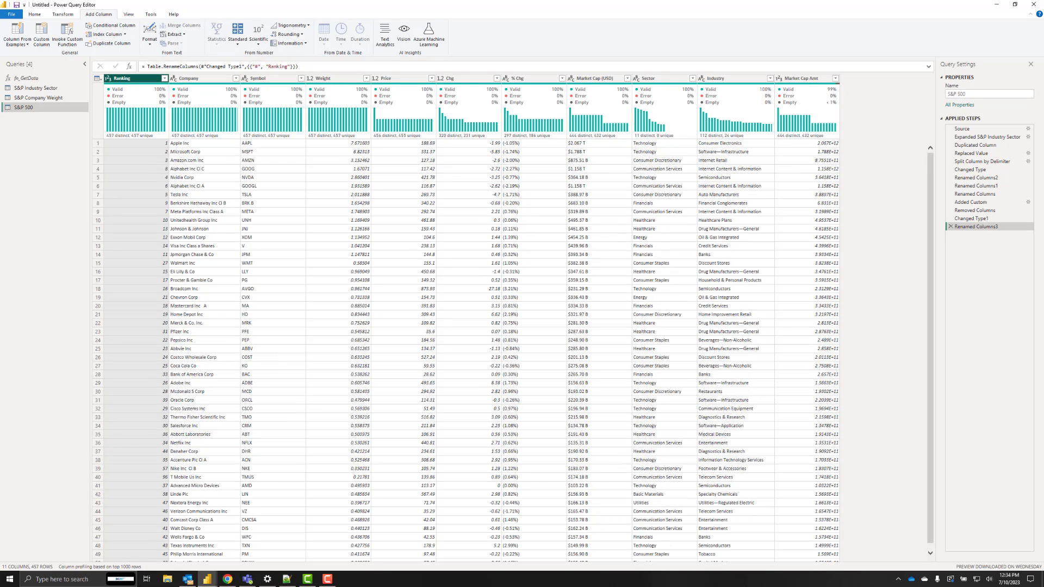
- Filter the S&P 500 query to keep rows where Ranking is less than or equal to 250
{"action": "key", "text": "alt+Tab"}
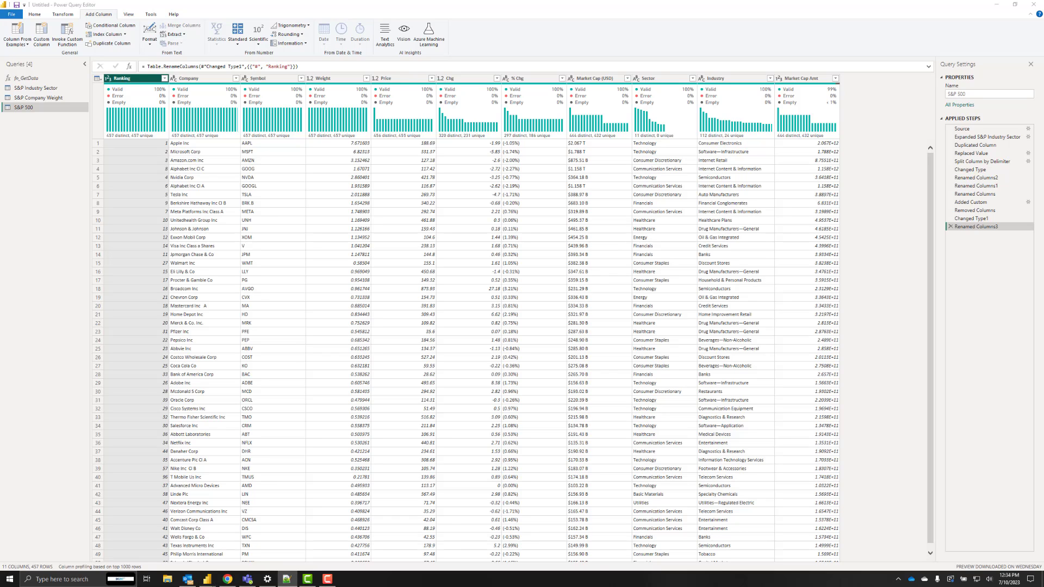
{"action": "left_click", "coordinate": [164, 78]}
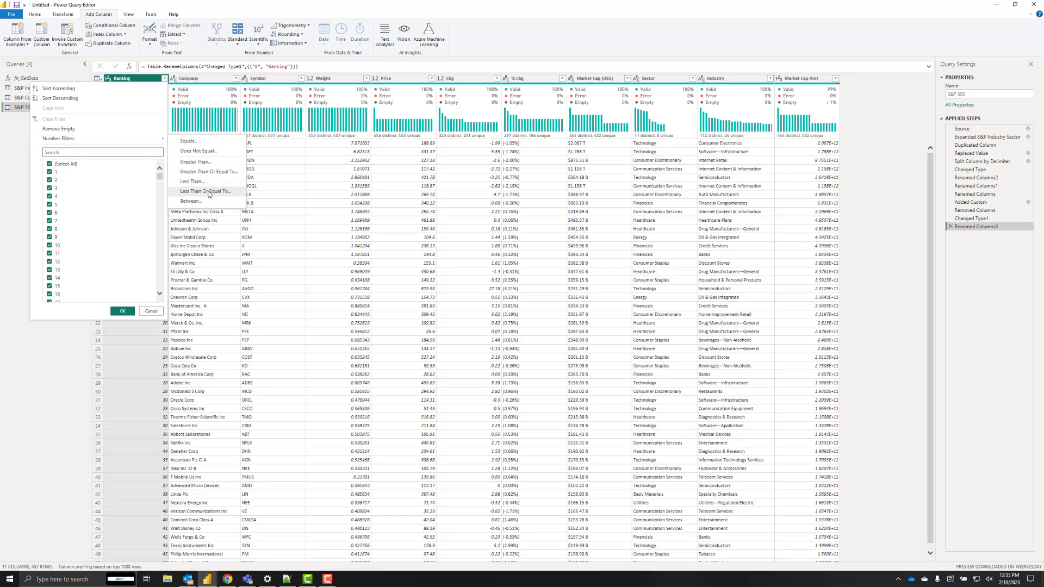
{"action": "key", "text": "alt+Tab"}
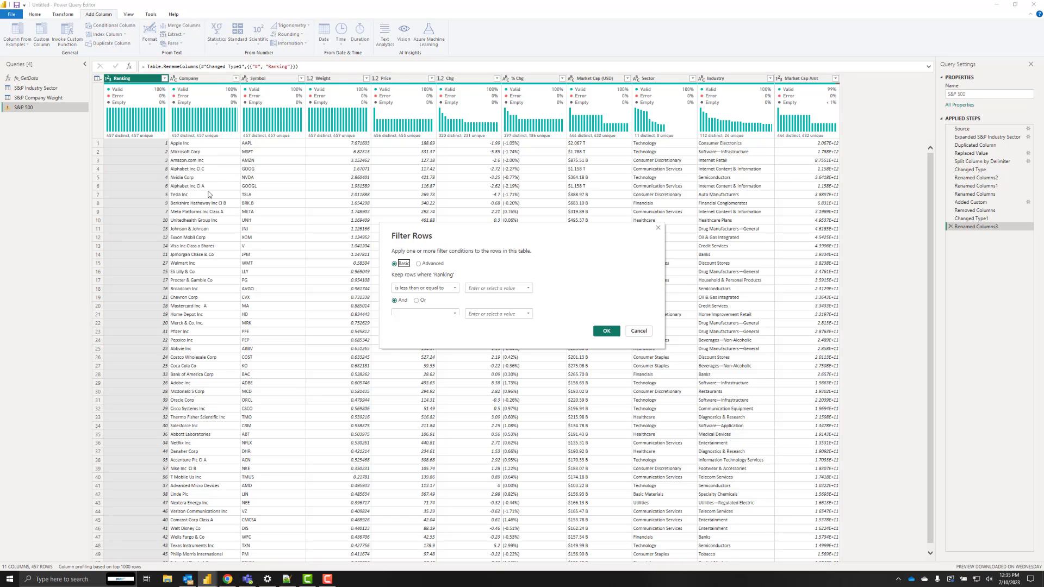
{"action": "left_click", "coordinate": [505, 288]}
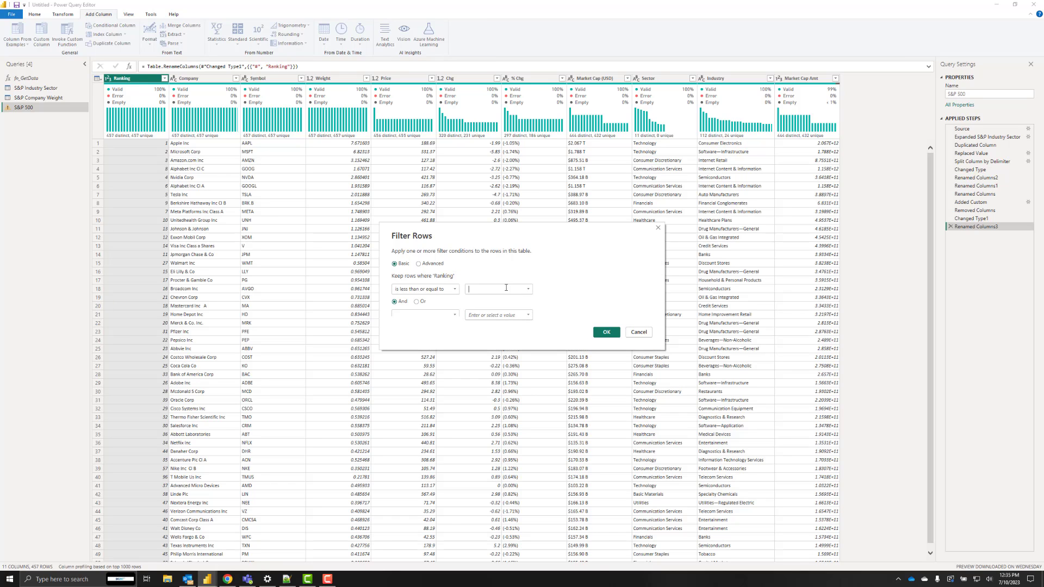
{"action": "left_click", "coordinate": [605, 332]}
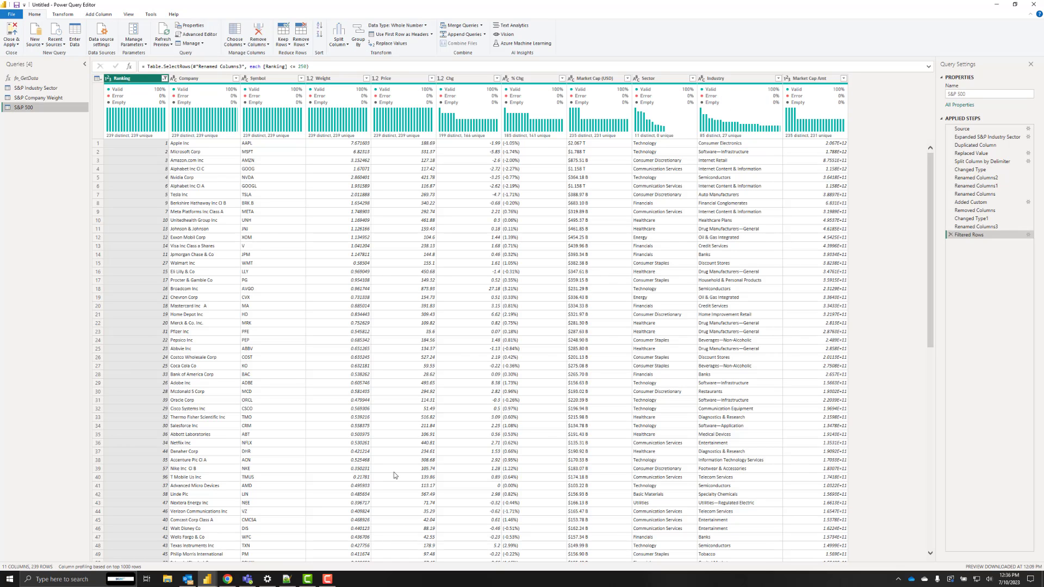
- Disable loading of the S&P Industry Sector and S&P Company Weight queries, and close and apply the query changes
{"action": "left_click", "coordinate": [43, 87]}
{"action": "right_click", "coordinate": [43, 88]}
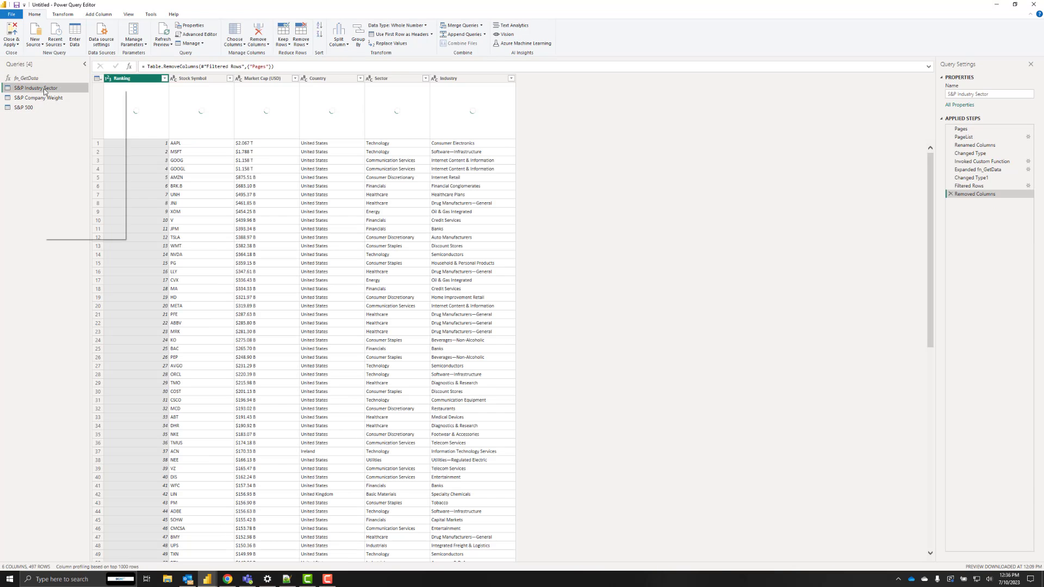
{"action": "left_click", "coordinate": [79, 136]}
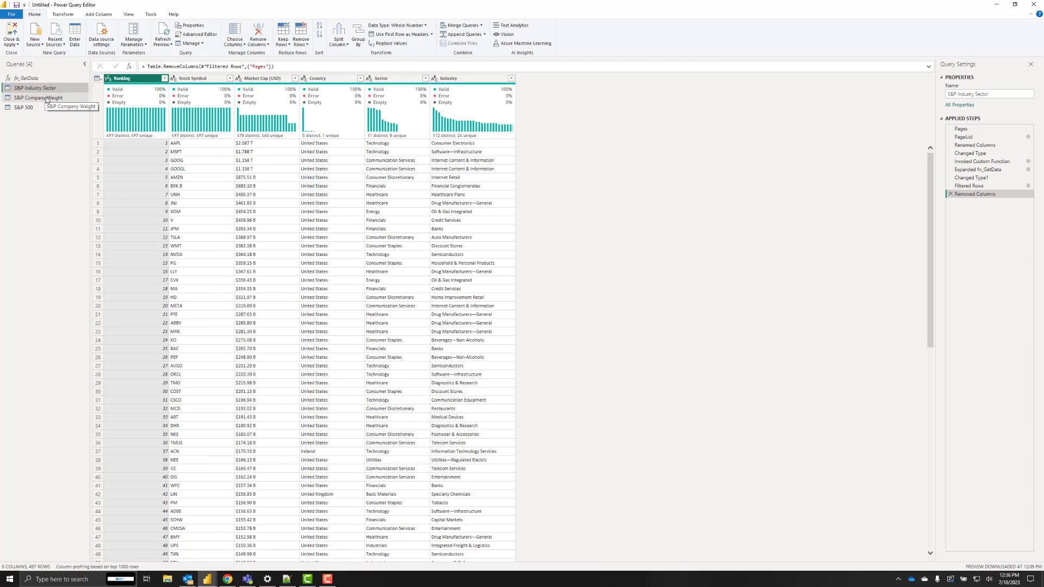
{"action": "left_click", "coordinate": [47, 98]}
{"action": "right_click", "coordinate": [48, 100]}
{"action": "left_click", "coordinate": [87, 143]}
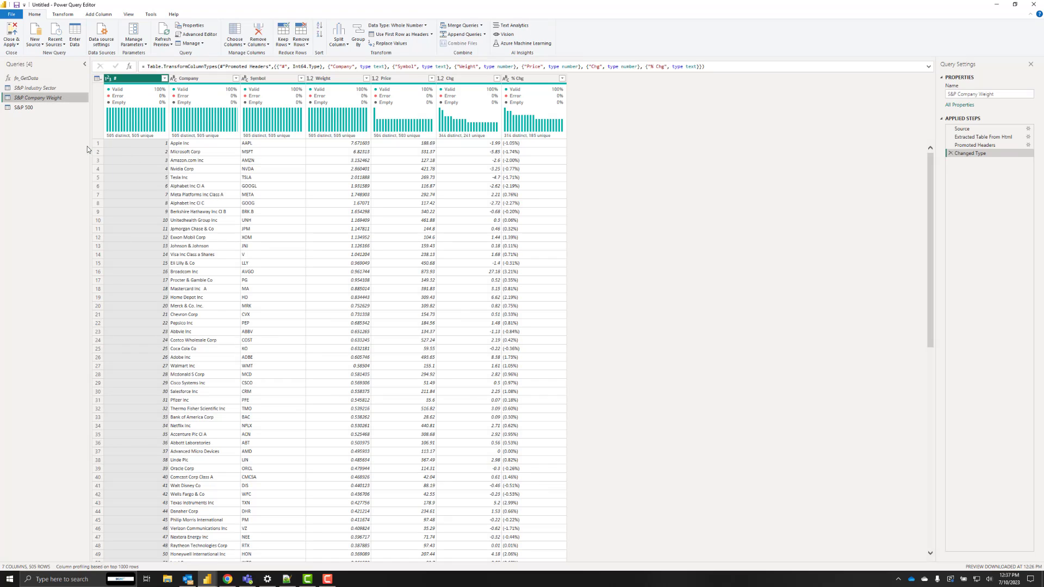
{"action": "left_click", "coordinate": [18, 38]}
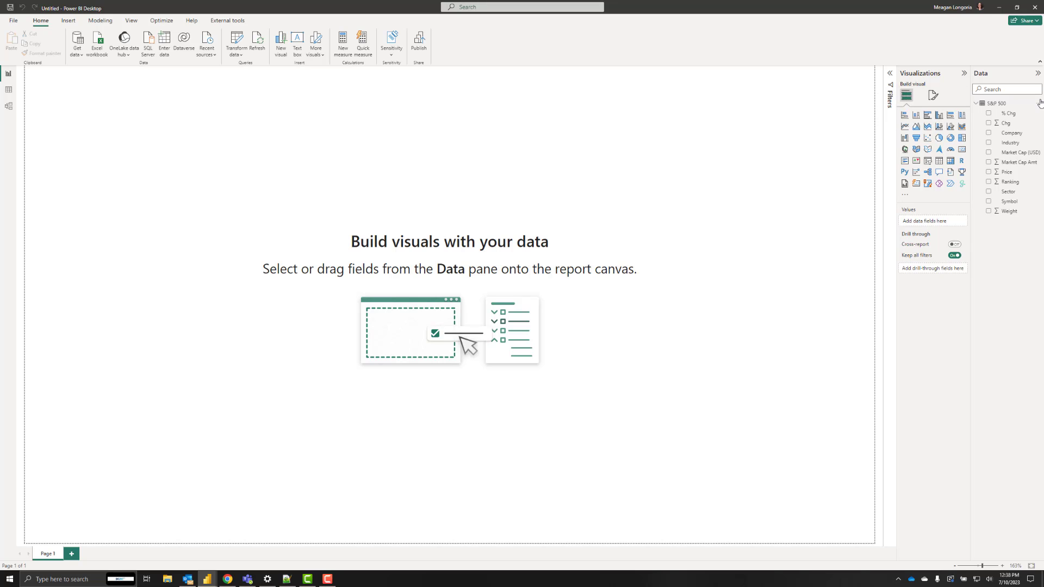
- Create the measure Market Cap = Sum('S&P 500'[Market Cap Amt]) in the S&P 500 table
{"action": "right_click", "coordinate": [1014, 109]}
{"action": "left_click", "coordinate": [985, 121]}
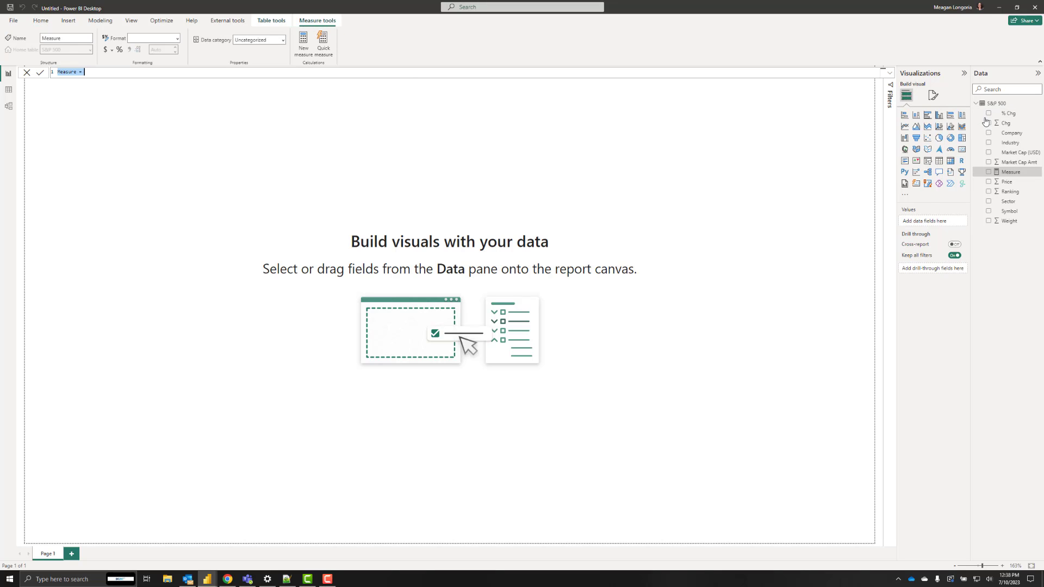
{"action": "type", "text": "Market Cap = Sum('S&P 500'"}
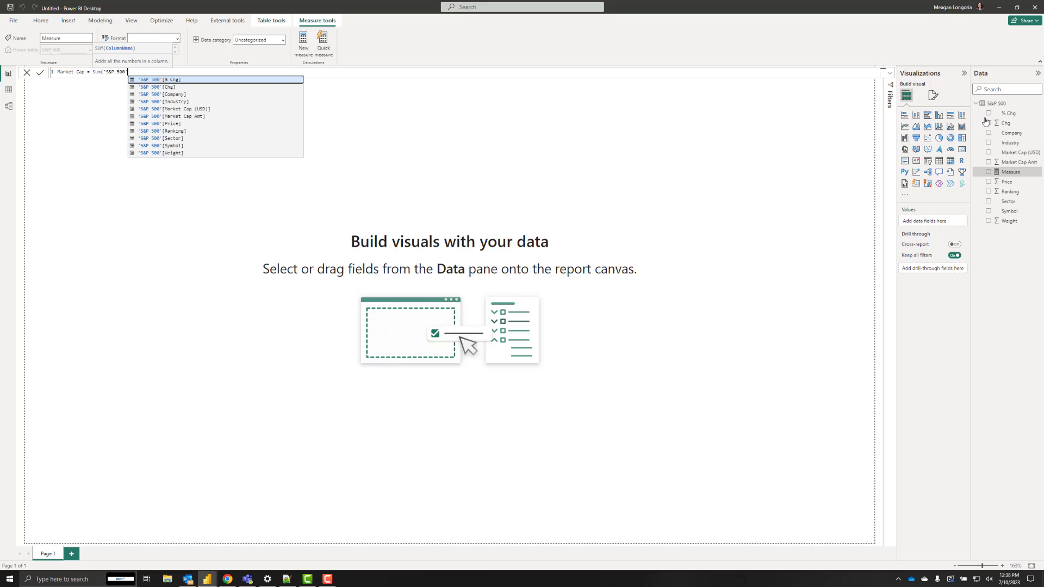
{"action": "key", "text": "Down"}
{"action": "key", "text": "Down"}
{"action": "key", "text": "Down"}
{"action": "key", "text": "Down"}
{"action": "key", "text": "Down"}
{"action": "key", "text": "Tab"}
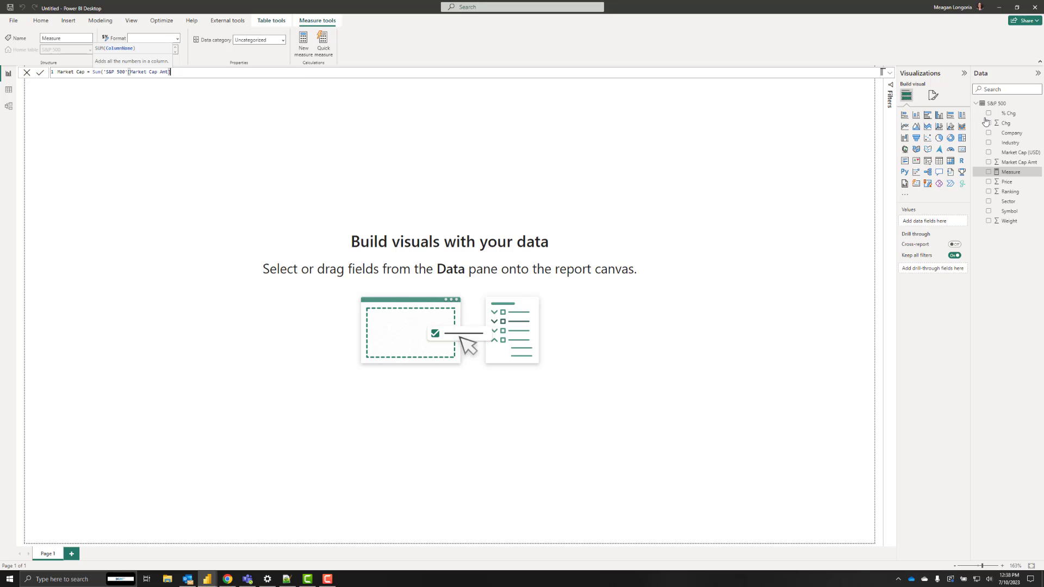
{"action": "key", "text": "Return"}
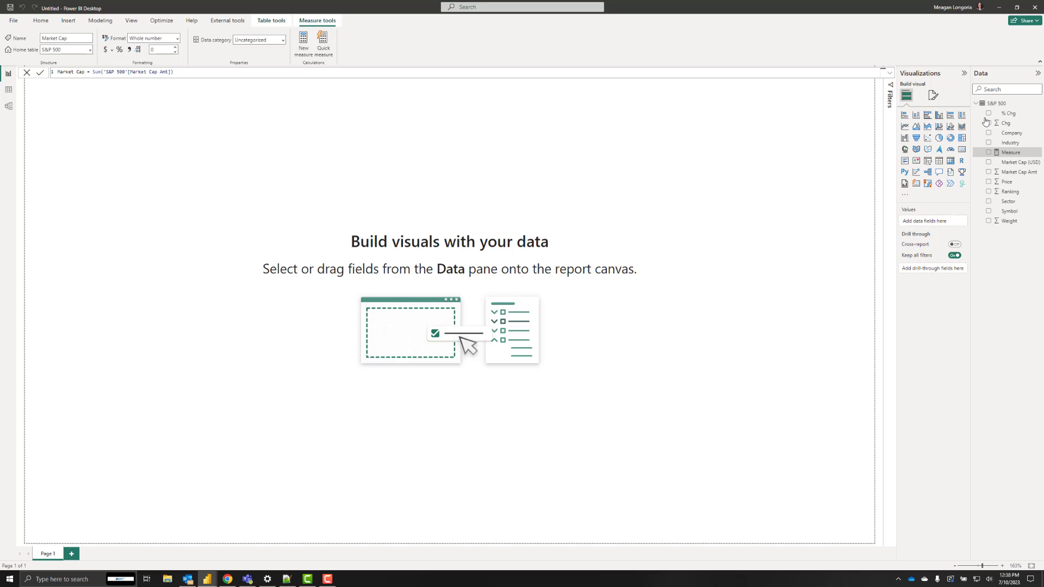
- Hide the Market Cap Amt column and format the Market Cap measure as $ English (United States) currency with a thousands separator
{"action": "right_click", "coordinate": [1013, 175]}
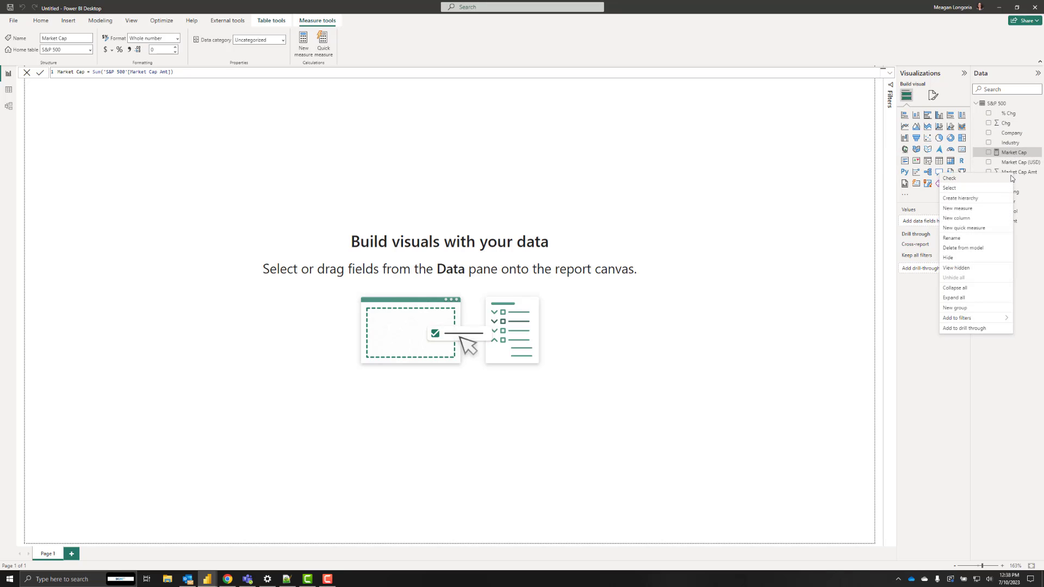
{"action": "left_click", "coordinate": [956, 258]}
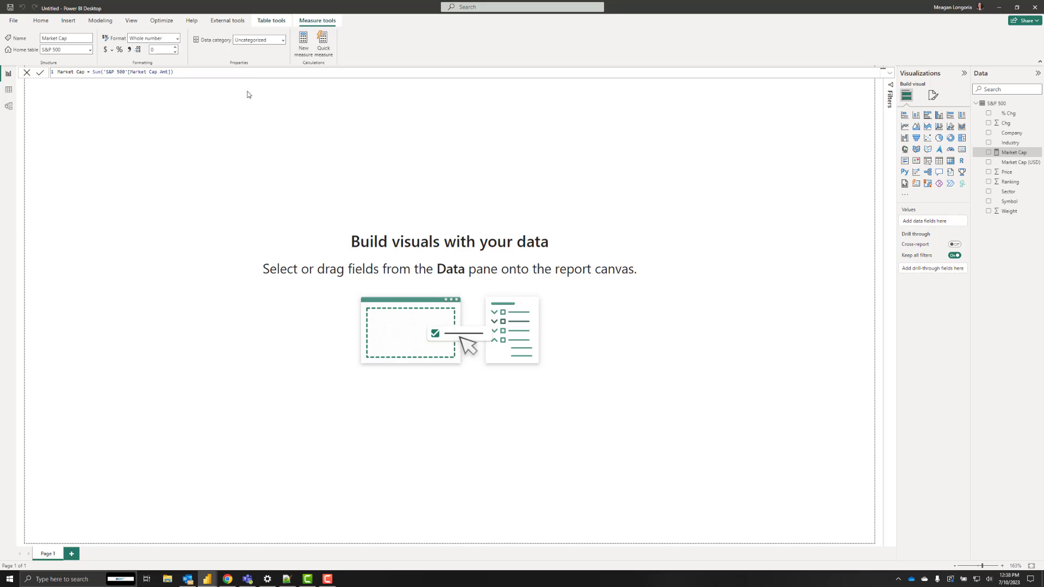
{"action": "left_click", "coordinate": [131, 52]}
{"action": "left_click", "coordinate": [113, 53]}
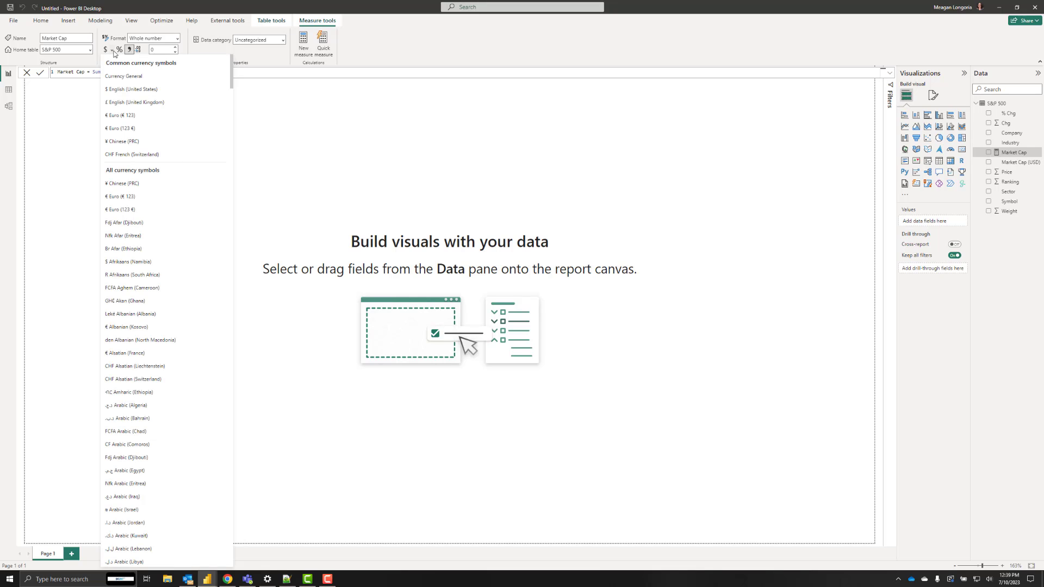
{"action": "left_click", "coordinate": [111, 90]}
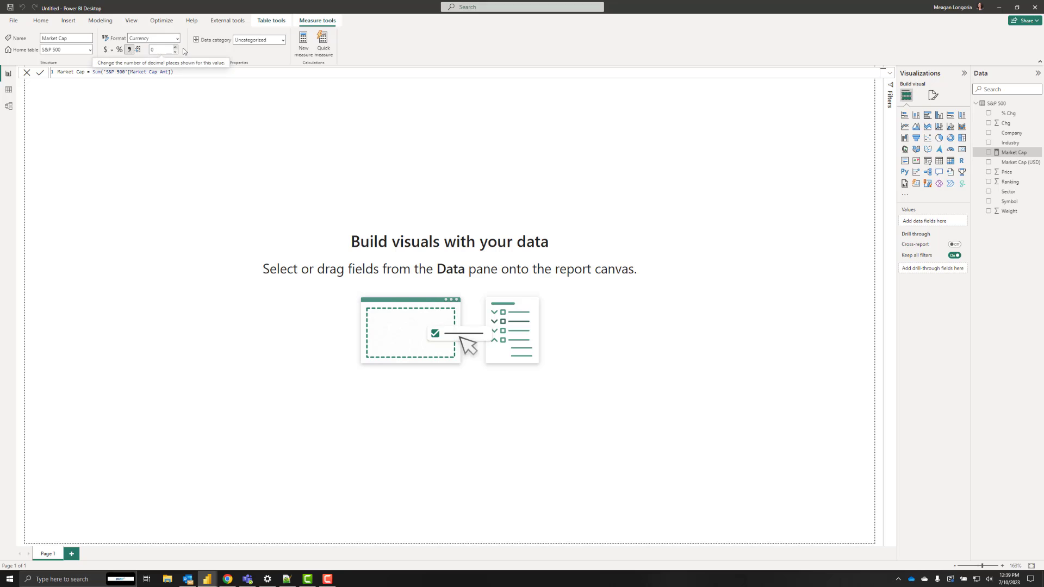
{"action": "left_click", "coordinate": [200, 148]}
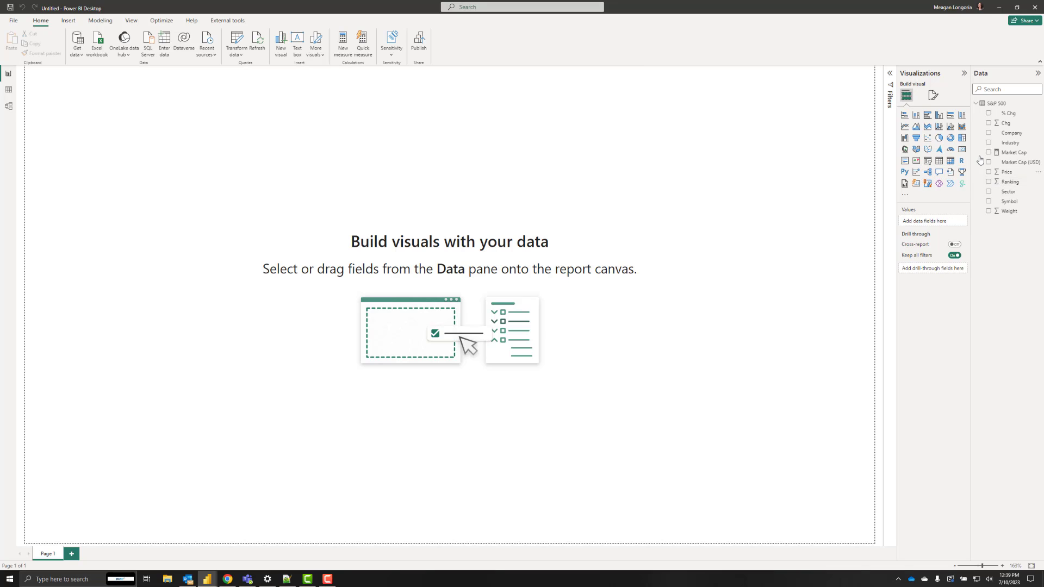
- Add a treemap visual and enlarge it to span the page's full width and most of its height
{"action": "left_click", "coordinate": [962, 138]}
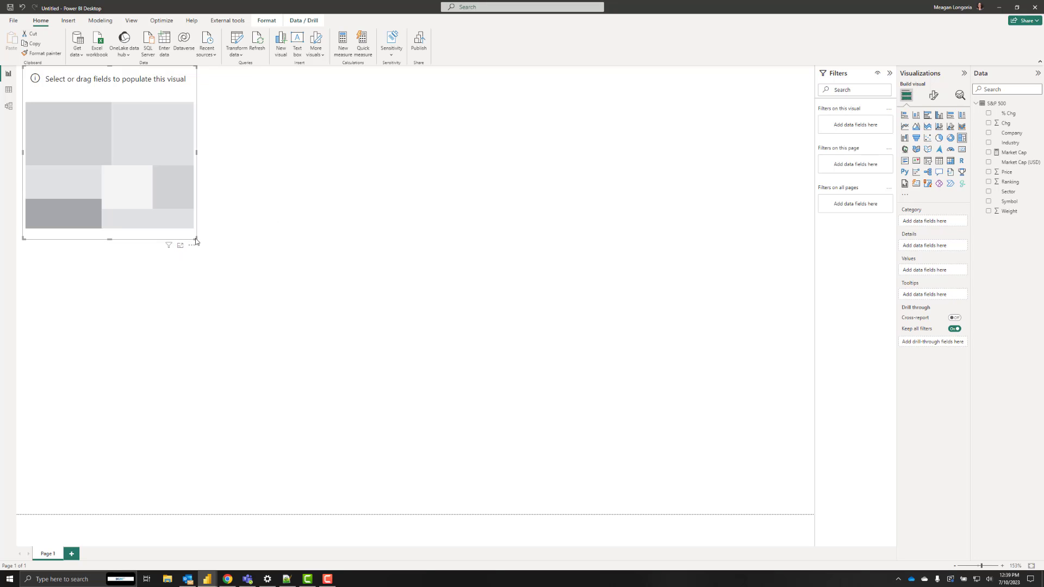
{"action": "left_click_drag", "start_coordinate": [196, 240], "coordinate": [848, 497]}
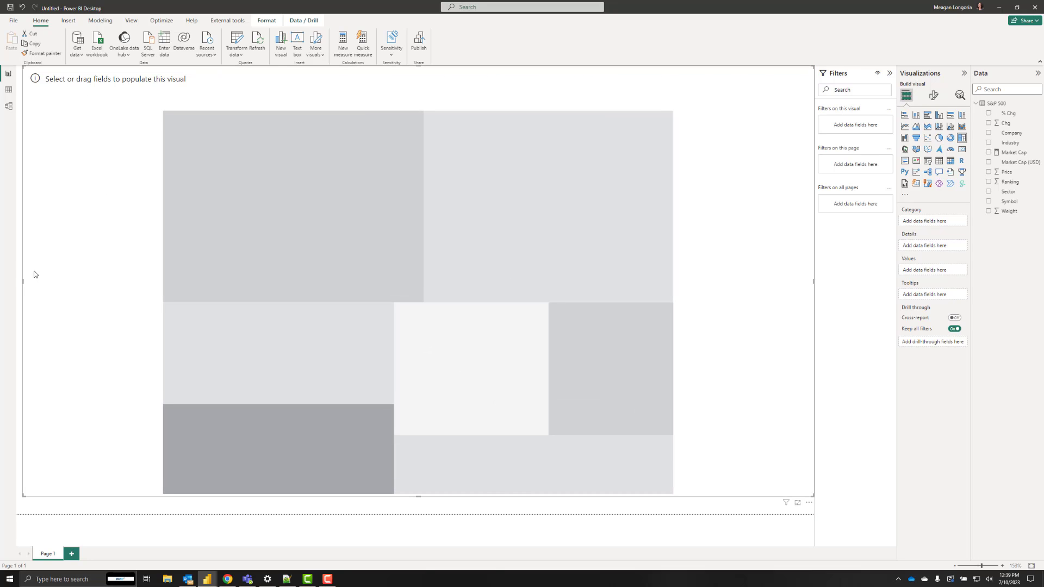
{"action": "left_click_drag", "start_coordinate": [22, 281], "coordinate": [17, 281]}
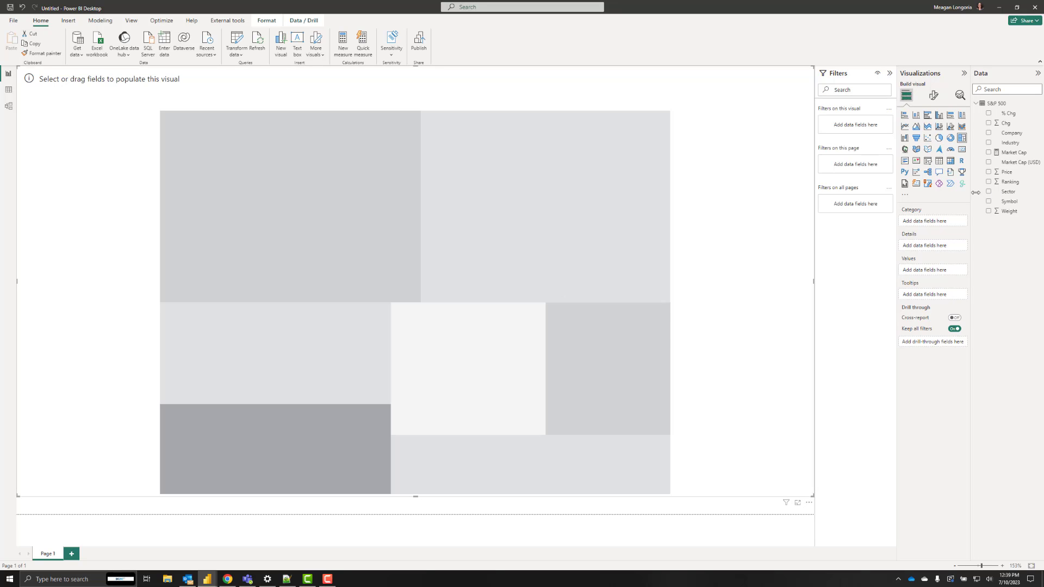
- Assign Sector as the treemap's category, Symbol as its details and Market Cap as its values
{"action": "left_click_drag", "start_coordinate": [1018, 194], "coordinate": [946, 255]}
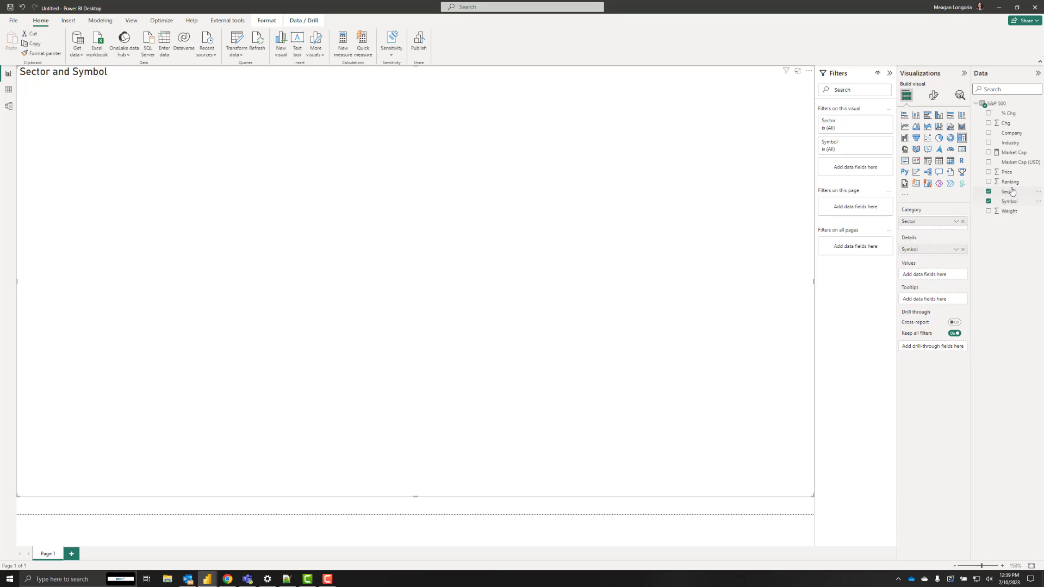
{"action": "left_click_drag", "start_coordinate": [1011, 156], "coordinate": [943, 279]}
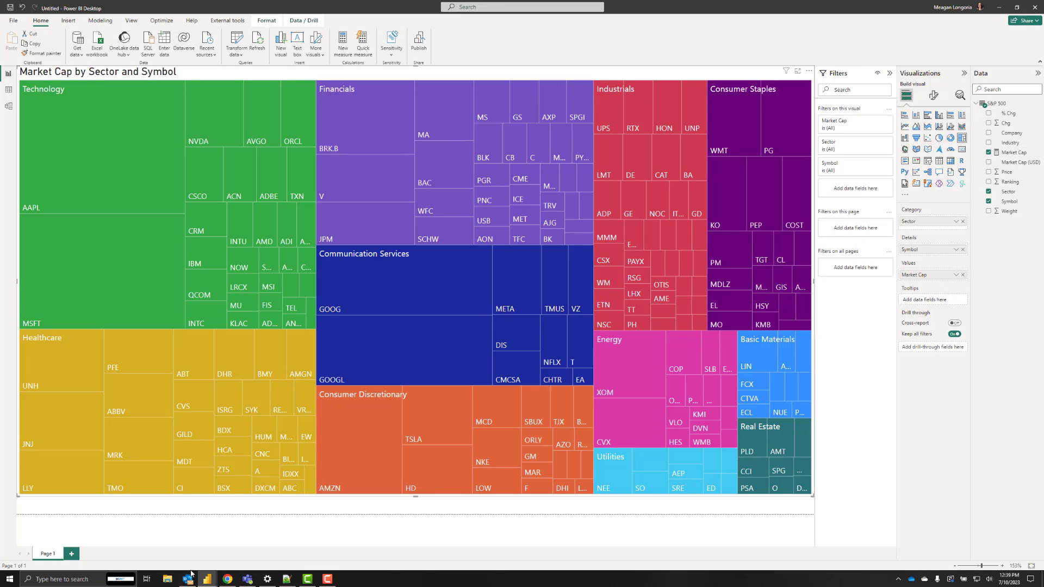
- Add Industry, Company, Market Cap (USD) and Weight to the treemap's tooltips
{"action": "left_click_drag", "start_coordinate": [1010, 142], "coordinate": [937, 301]}
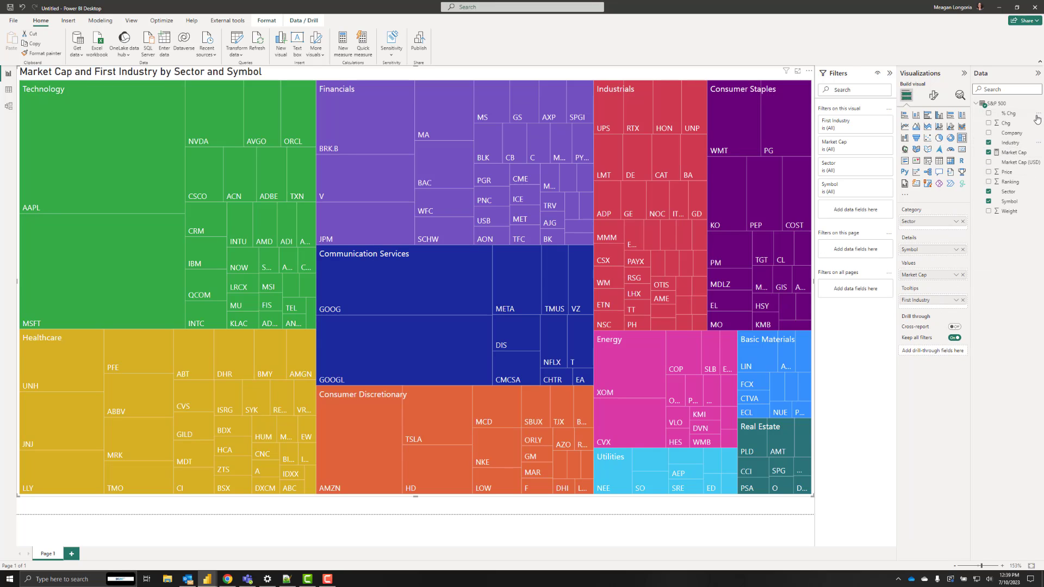
{"action": "left_click_drag", "start_coordinate": [1010, 132], "coordinate": [933, 308]}
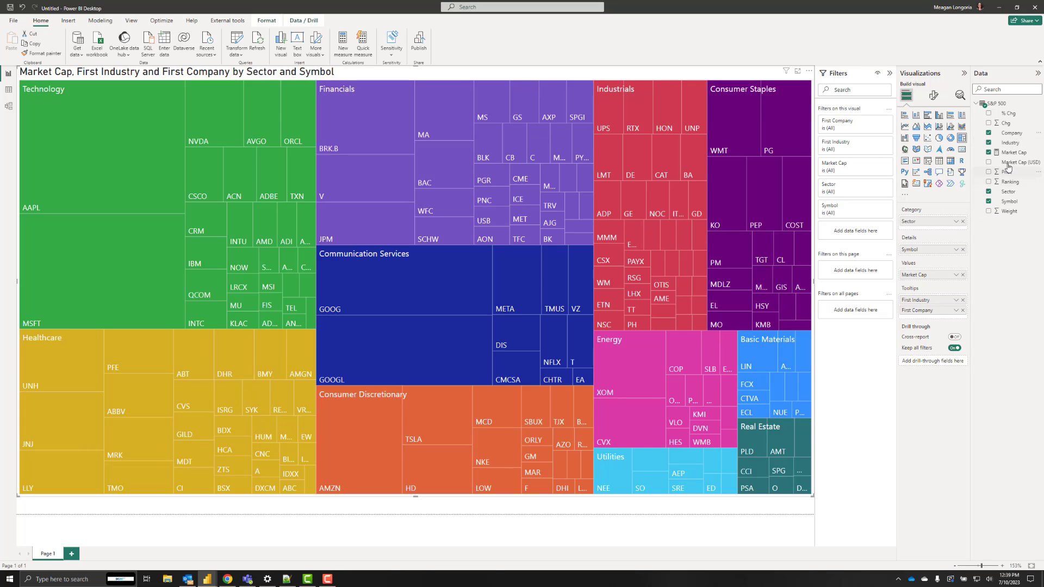
{"action": "left_click_drag", "start_coordinate": [1012, 162], "coordinate": [936, 316]}
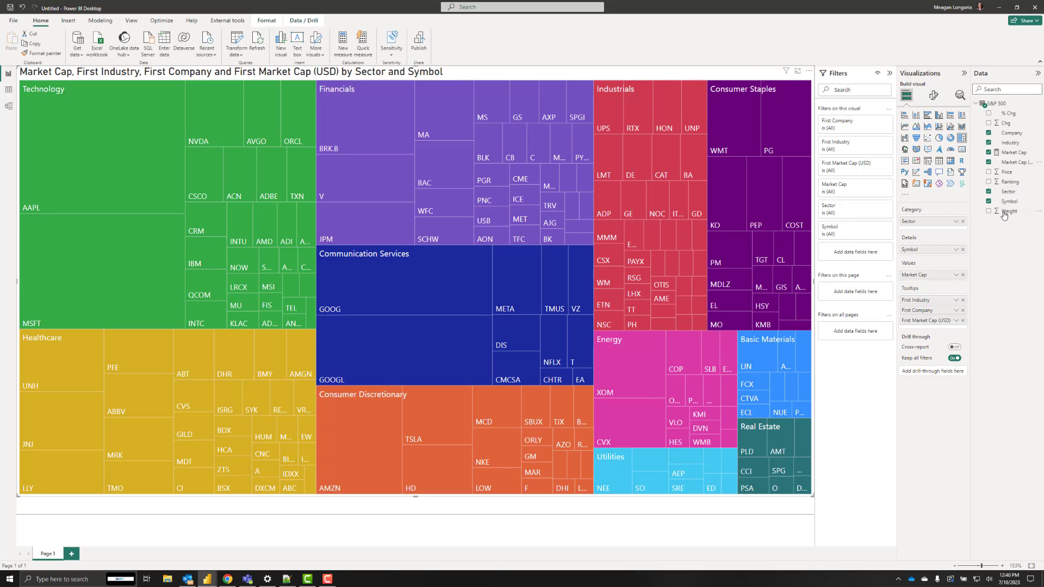
{"action": "left_click_drag", "start_coordinate": [1006, 211], "coordinate": [936, 323]}
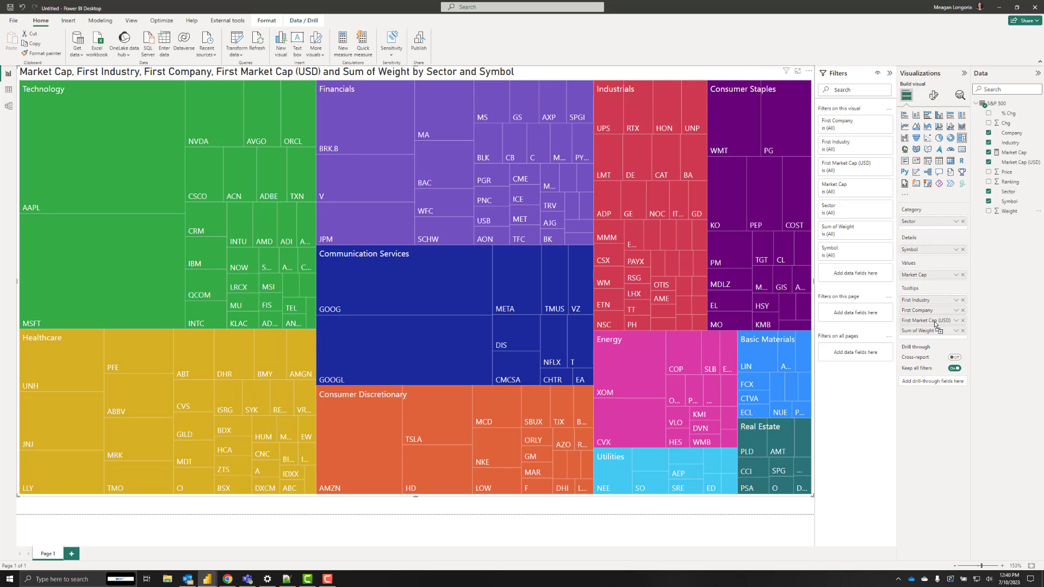
- Rename the First Industry tooltip field to Industry for this visual
{"action": "double_click", "coordinate": [910, 300]}
{"action": "key", "text": "BackSpace"}
{"action": "key", "text": "BackSpace"}
{"action": "key", "text": "BackSpace"}
{"action": "key", "text": "BackSpace"}
{"action": "key", "text": "BackSpace"}
{"action": "key", "text": "Return"}
- Rename the First Company tooltip field to Company for this visual
{"action": "double_click", "coordinate": [913, 310]}
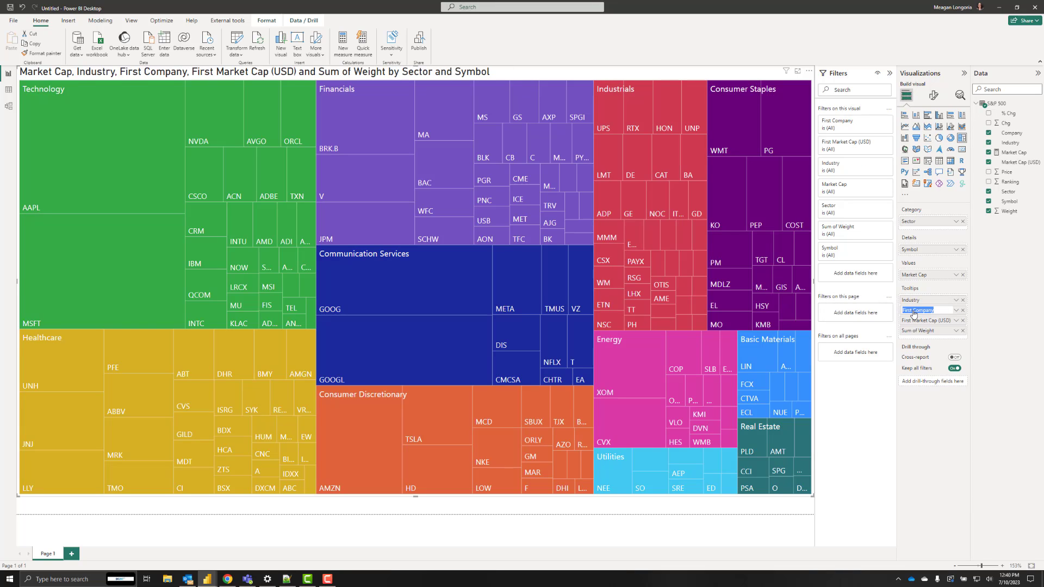
{"action": "left_click", "coordinate": [918, 310]}
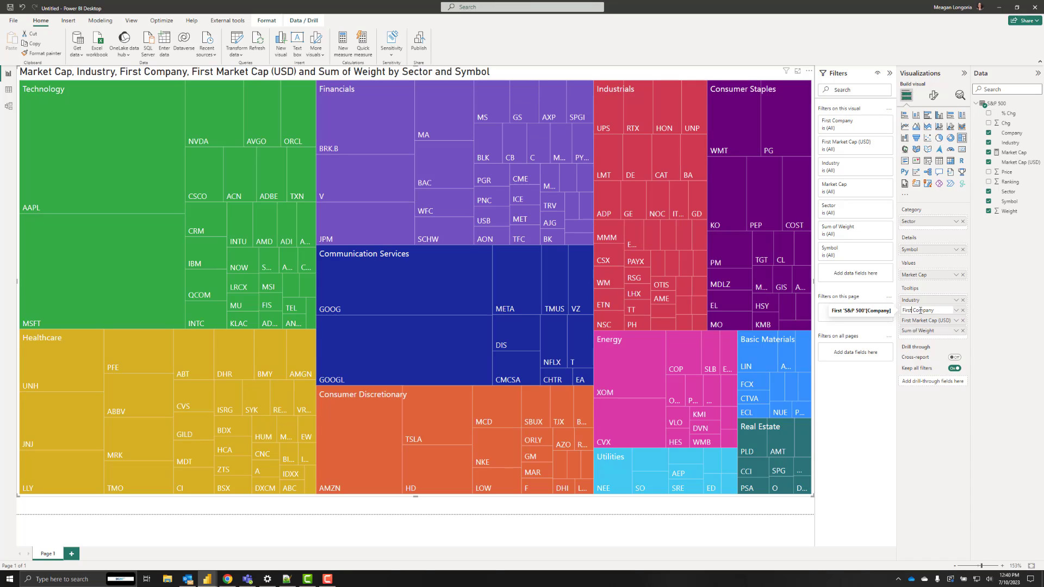
{"action": "key", "text": "BackSpace"}
{"action": "key", "text": "BackSpace"}
{"action": "key", "text": "BackSpace"}
{"action": "key", "text": "BackSpace"}
{"action": "key", "text": "BackSpace"}
{"action": "key", "text": "BackSpace"}
{"action": "key", "text": "Return"}
- Rename the First Market Cap (USD) tooltip field to Market Cap (USD) for this visual
{"action": "double_click", "coordinate": [913, 320]}
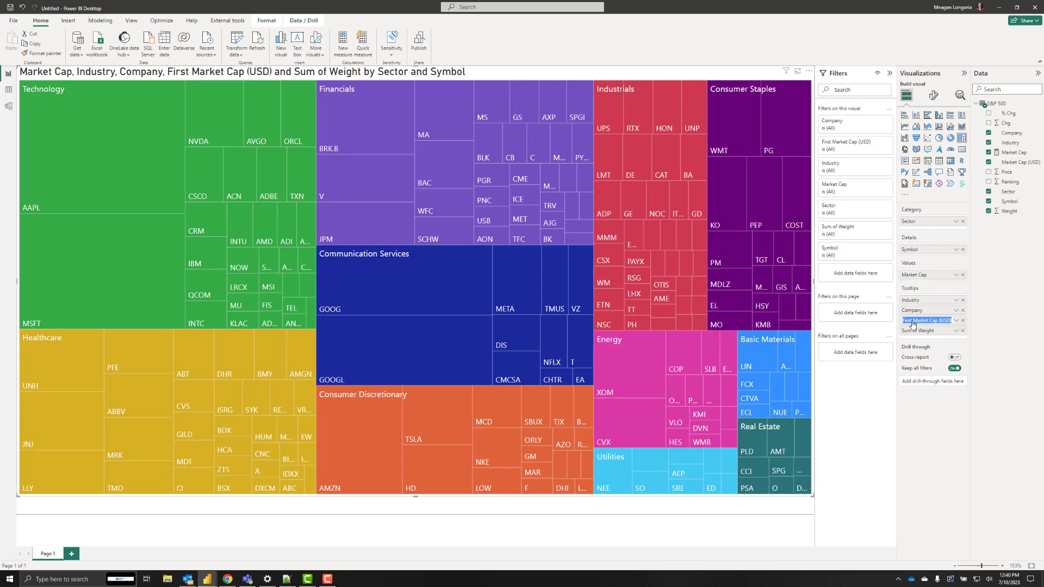
{"action": "left_click", "coordinate": [917, 321]}
{"action": "key", "text": "BackSpace"}
{"action": "key", "text": "BackSpace"}
{"action": "key", "text": "BackSpace"}
{"action": "key", "text": "BackSpace"}
{"action": "key", "text": "BackSpace"}
{"action": "key", "text": "BackSpace"}
{"action": "key", "text": "Return"}
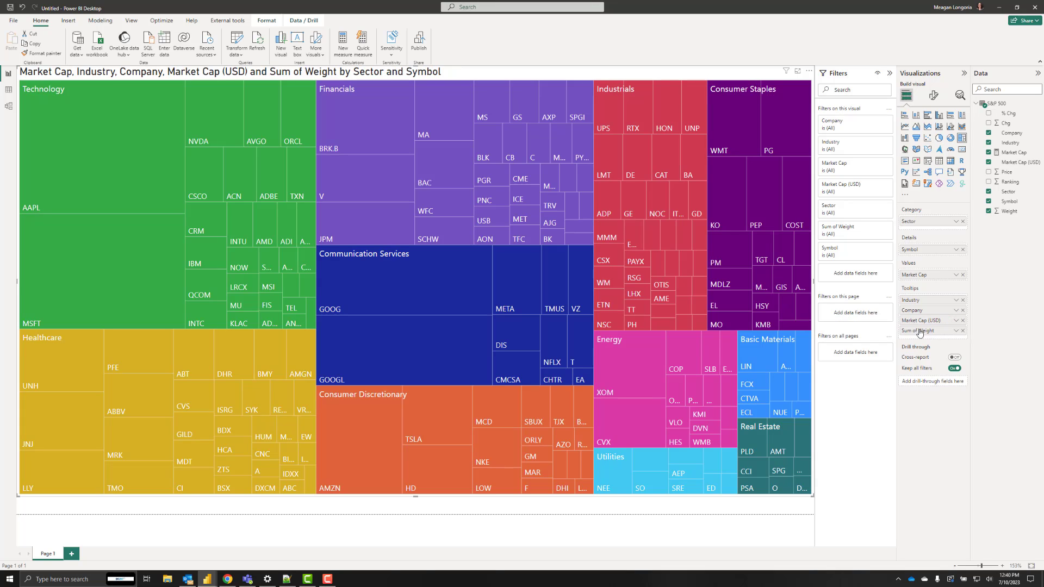
- Rename the Sum of Weight tooltip field to Weight for this visual
{"action": "double_click", "coordinate": [919, 332]}
{"action": "left_click", "coordinate": [919, 331]}
{"action": "key", "text": "BackSpace"}
{"action": "key", "text": "BackSpace"}
{"action": "key", "text": "BackSpace"}
{"action": "key", "text": "BackSpace"}
{"action": "key", "text": "BackSpace"}
{"action": "key", "text": "BackSpace"}
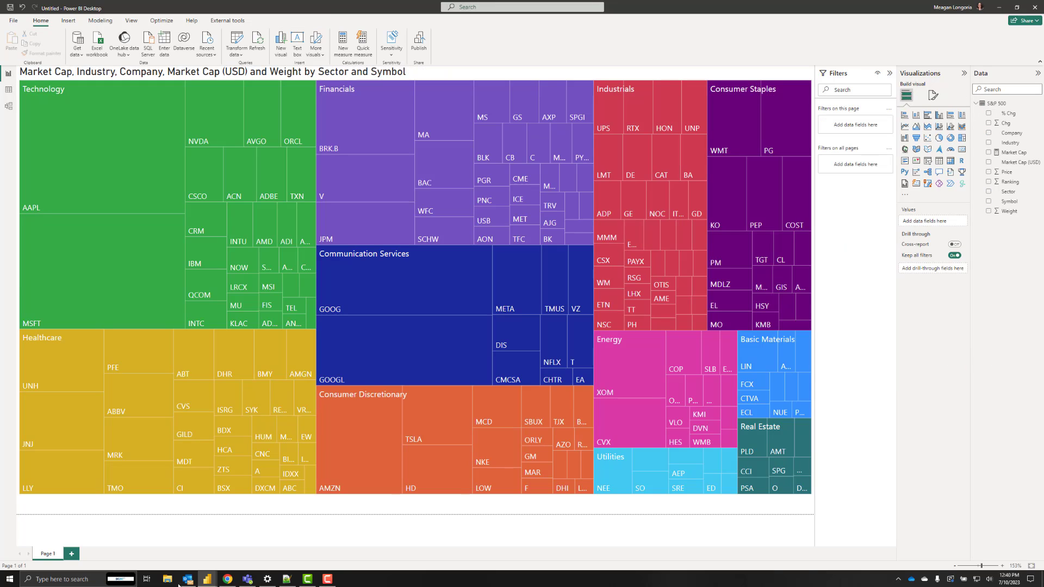
- Place a credit text box below the treemap reading "Created for Workout Wednesday 2023 for Power BI Week 27. Data from Disfold and Slickcharts."
{"action": "left_click", "coordinate": [537, 504]}
{"action": "type", "text": "Created for Workout Wednesday 2023 for Power BI Week 27. Data from Disfold and Slickcharts."}
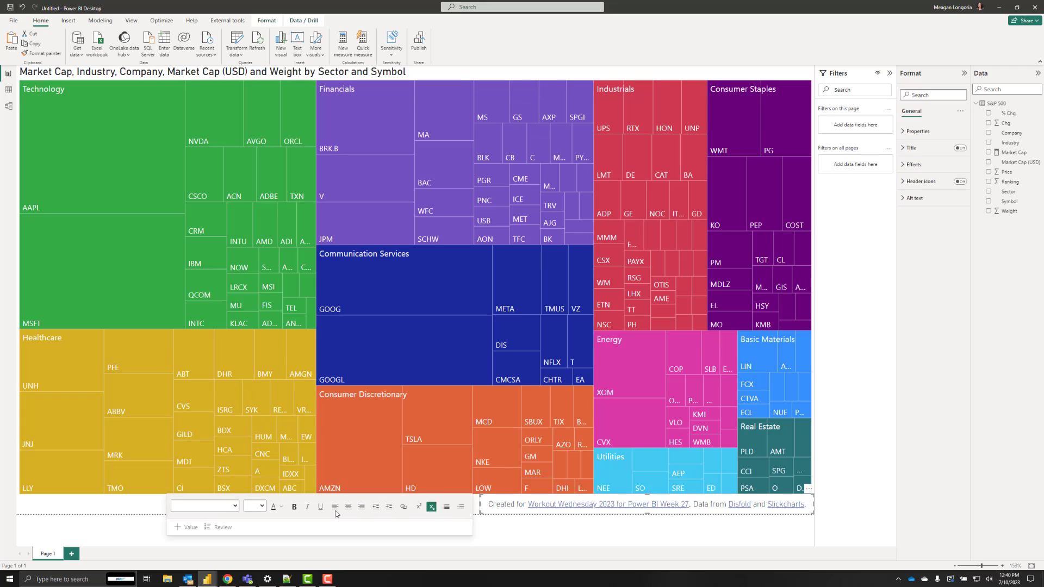
{"action": "left_click", "coordinate": [676, 542]}
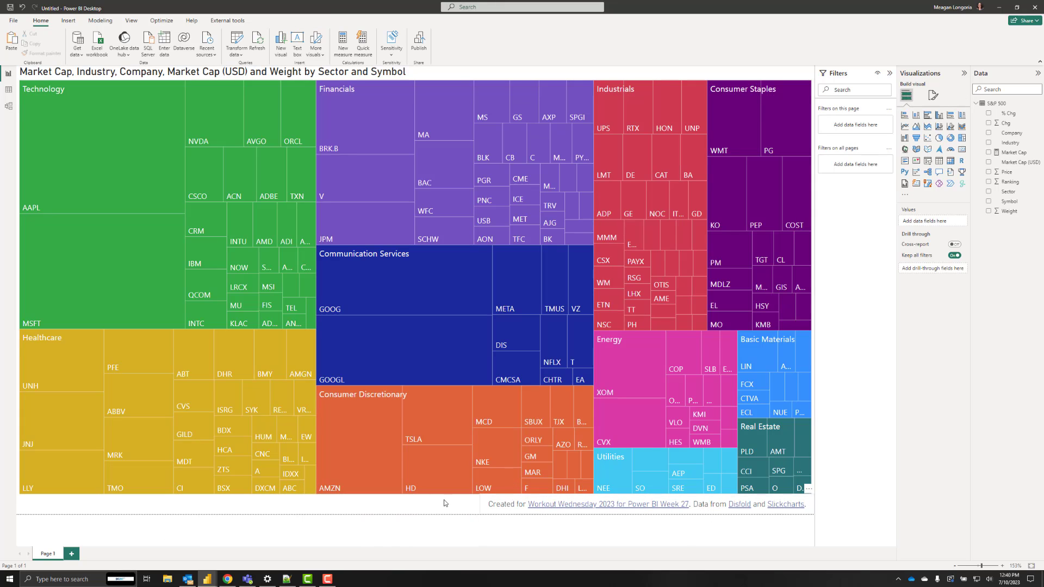
- Select the treemap and open the color settings for its sectors
{"action": "mouse_move", "coordinate": [175, 239]}
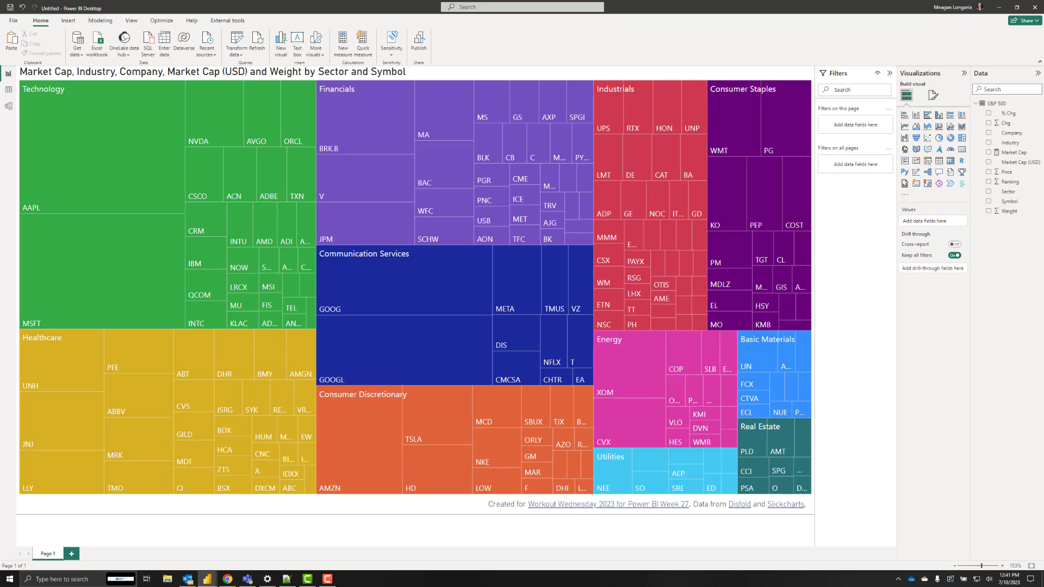
{"action": "key", "text": "F10"}
{"action": "left_click", "coordinate": [701, 77]}
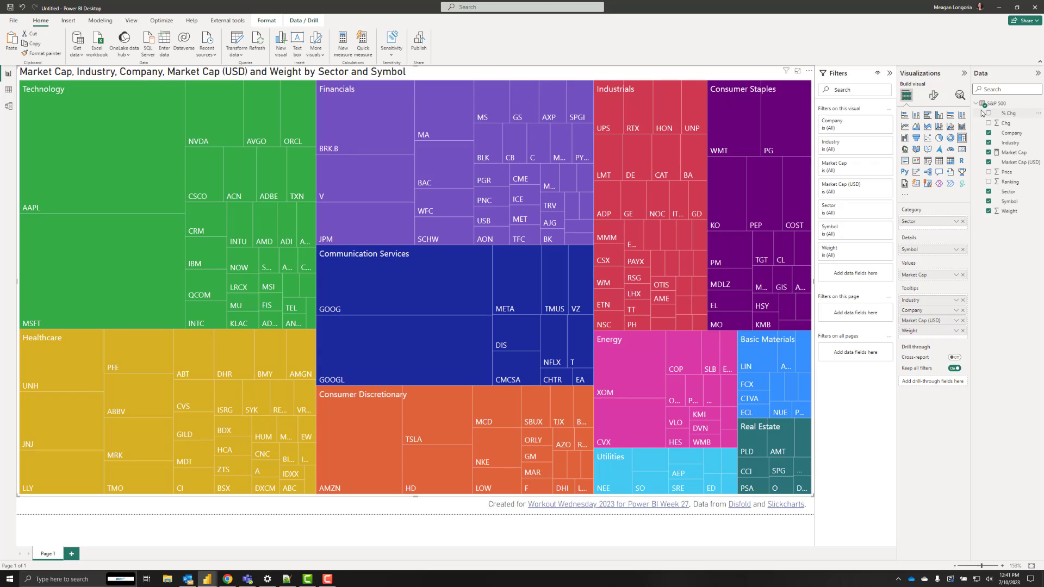
{"action": "left_click", "coordinate": [933, 97]}
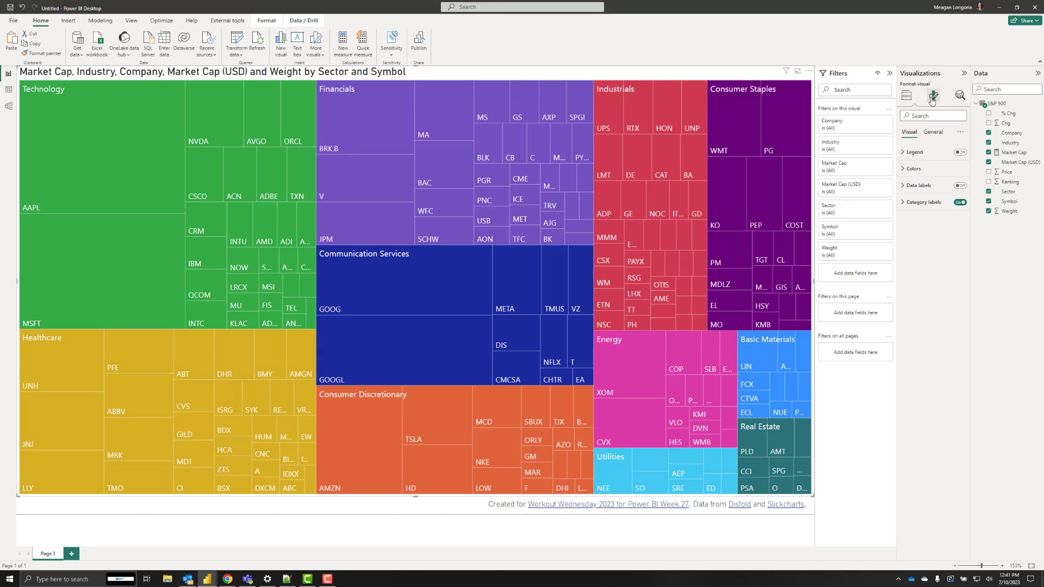
{"action": "left_click", "coordinate": [915, 172]}
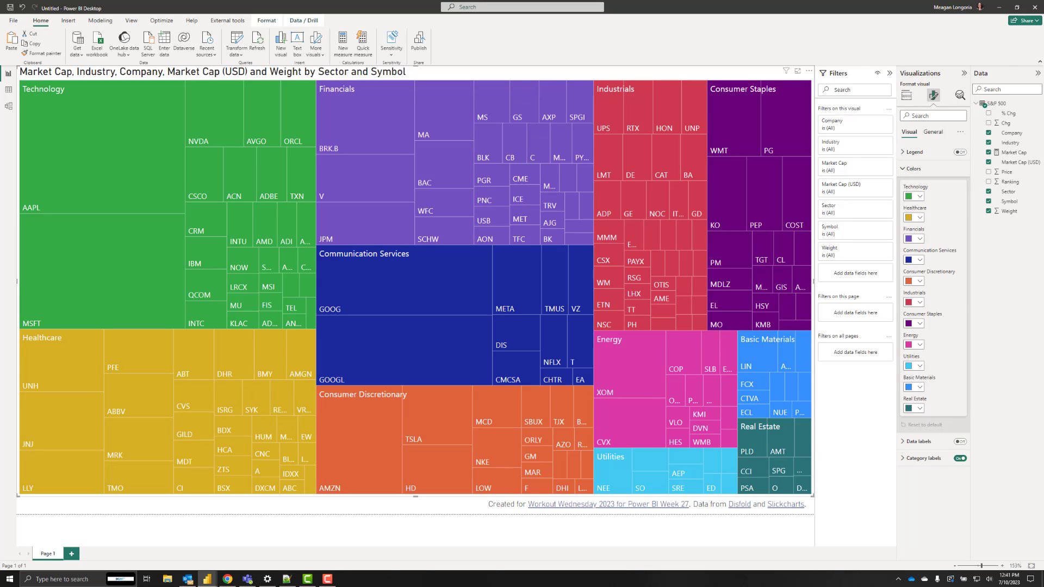
- Switch to the Viridis Color Palette Generator in the browser and preview the magma and plasma palettes with 5 categories
{"action": "key", "text": "alt+Tab"}
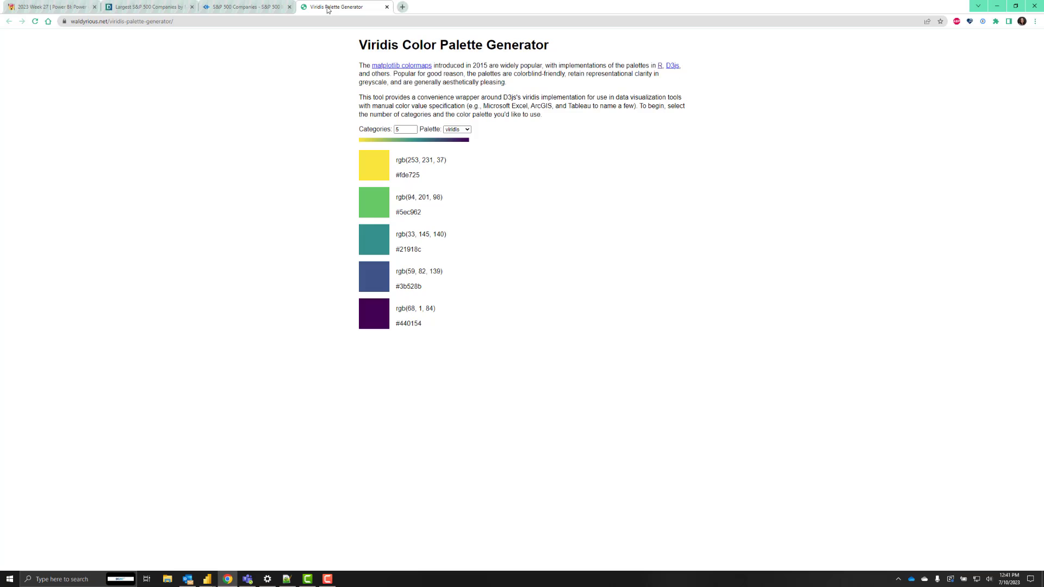
{"action": "left_click", "coordinate": [404, 129]}
{"action": "type", "text": "5"}
{"action": "left_click", "coordinate": [457, 130]}
{"action": "left_click", "coordinate": [455, 131]}
{"action": "left_click", "coordinate": [455, 130]}
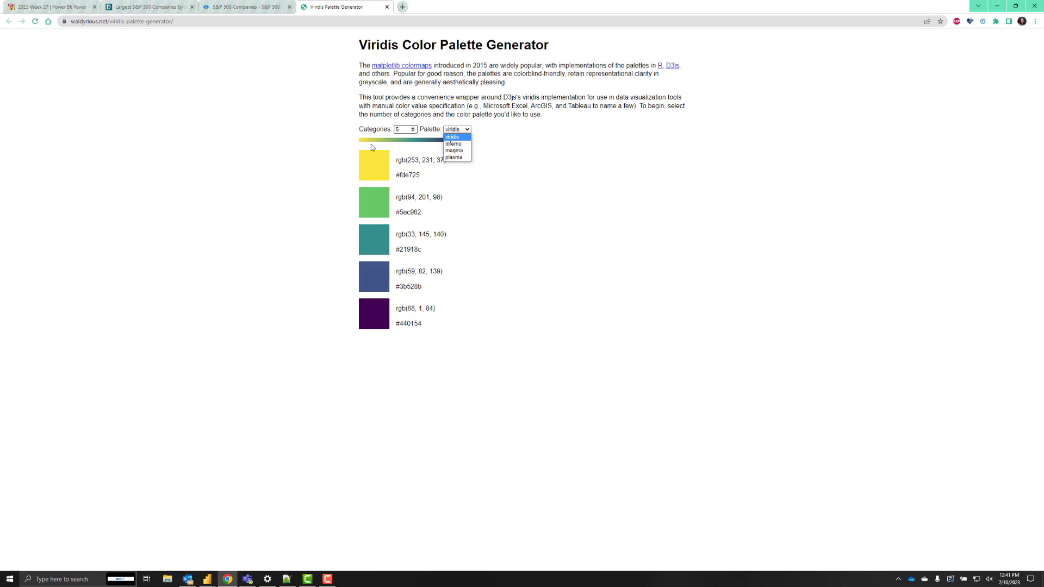
{"action": "left_click", "coordinate": [454, 150]}
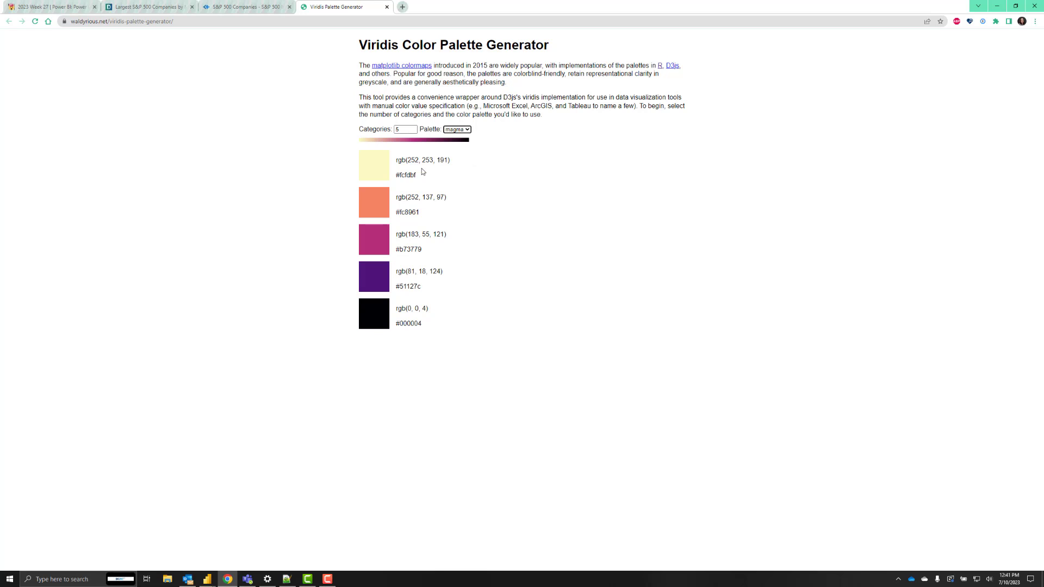
{"action": "left_click", "coordinate": [463, 129]}
{"action": "left_click", "coordinate": [462, 158]}
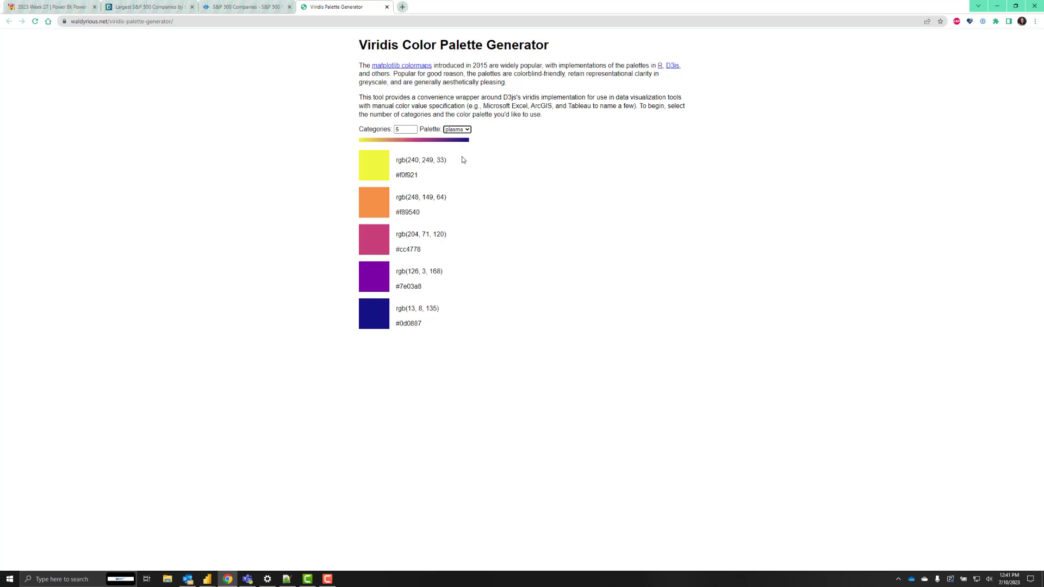
- Generate a viridis palette with 13 categories
{"action": "left_click", "coordinate": [405, 129]}
{"action": "left_click", "coordinate": [457, 130]}
{"action": "left_click", "coordinate": [455, 137]}
{"action": "left_click_drag", "start_coordinate": [405, 129], "coordinate": [388, 131]}
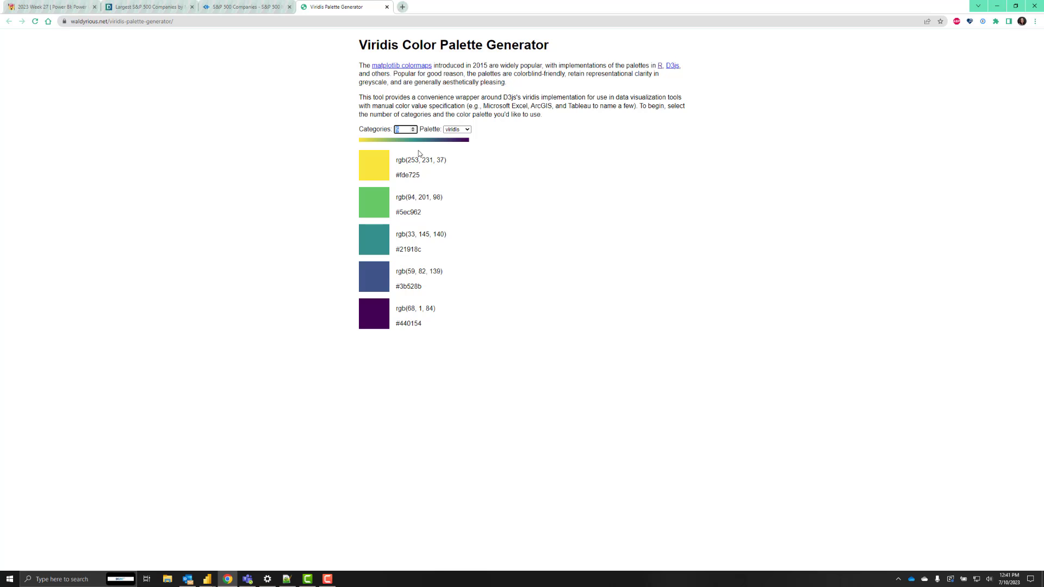
{"action": "type", "text": "13"}
{"action": "left_click", "coordinate": [249, 162]}
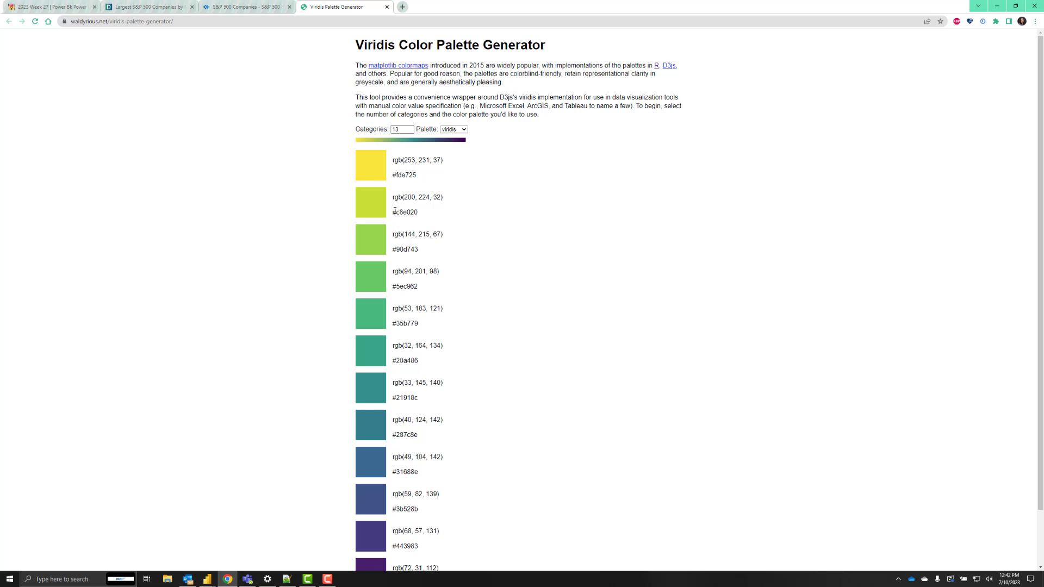
- Copy #c8e020 from the palette and apply it in Power BI as the Technology sector's color
{"action": "left_click_drag", "start_coordinate": [392, 212], "coordinate": [422, 215]}
{"action": "key", "text": "alt+Tab"}
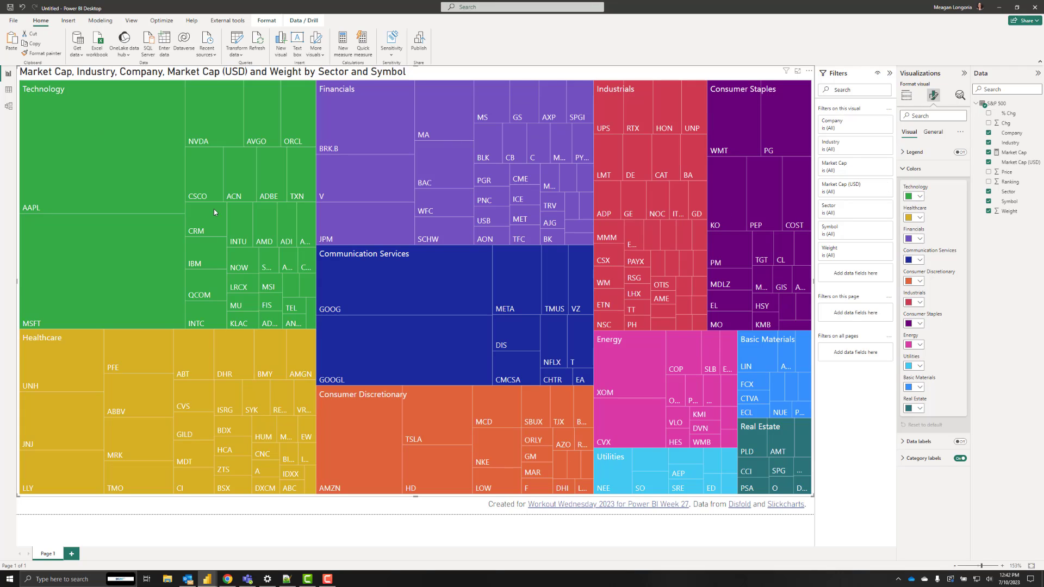
{"action": "left_click", "coordinate": [915, 196]}
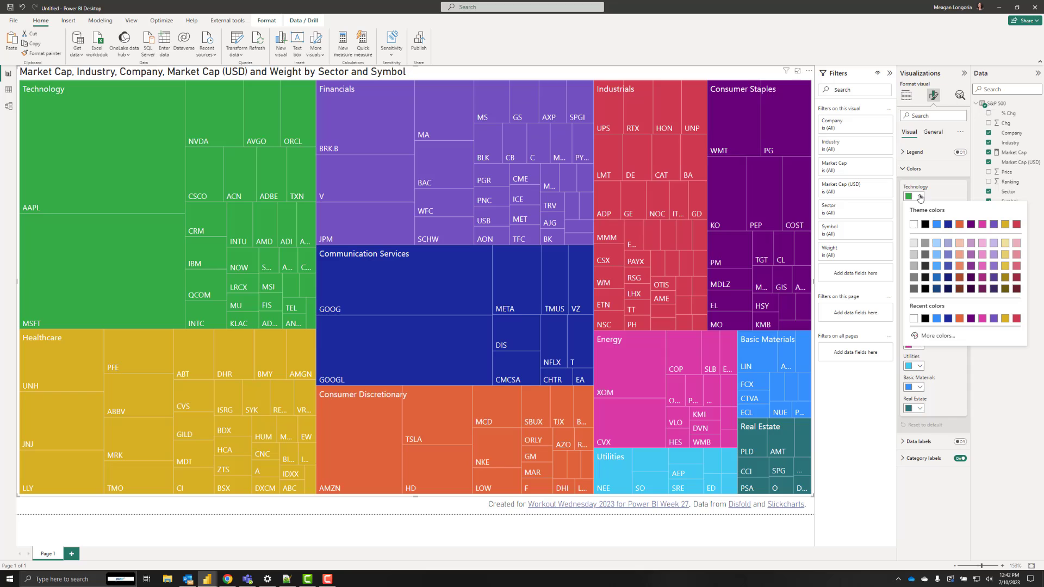
{"action": "left_click", "coordinate": [937, 336]}
{"action": "type", "text": "#C8E020"}
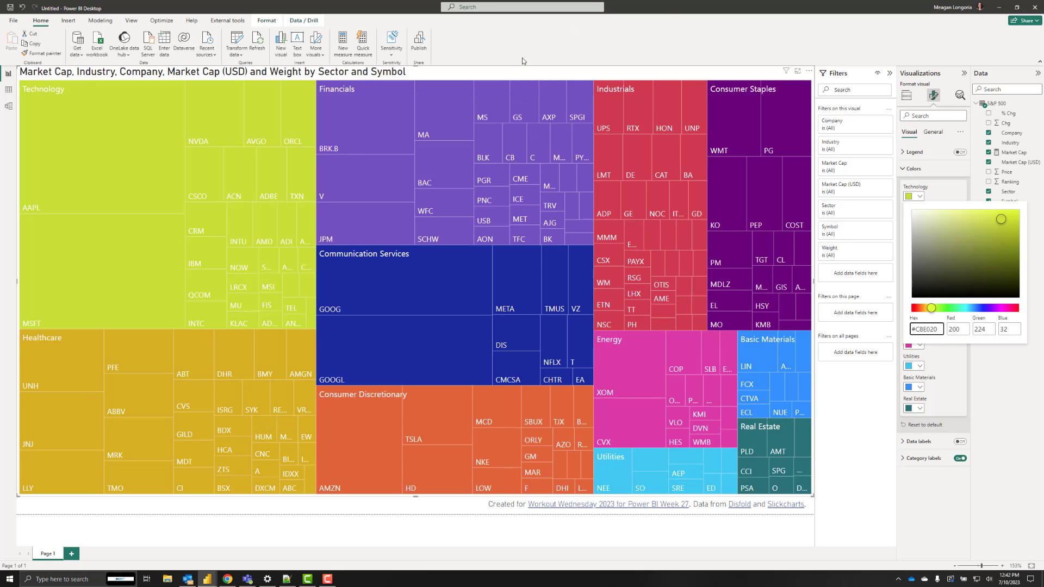
- Copy #90d743 from the browser palette and apply it in Power BI as the Financials sector's color
{"action": "key", "text": "alt+Tab"}
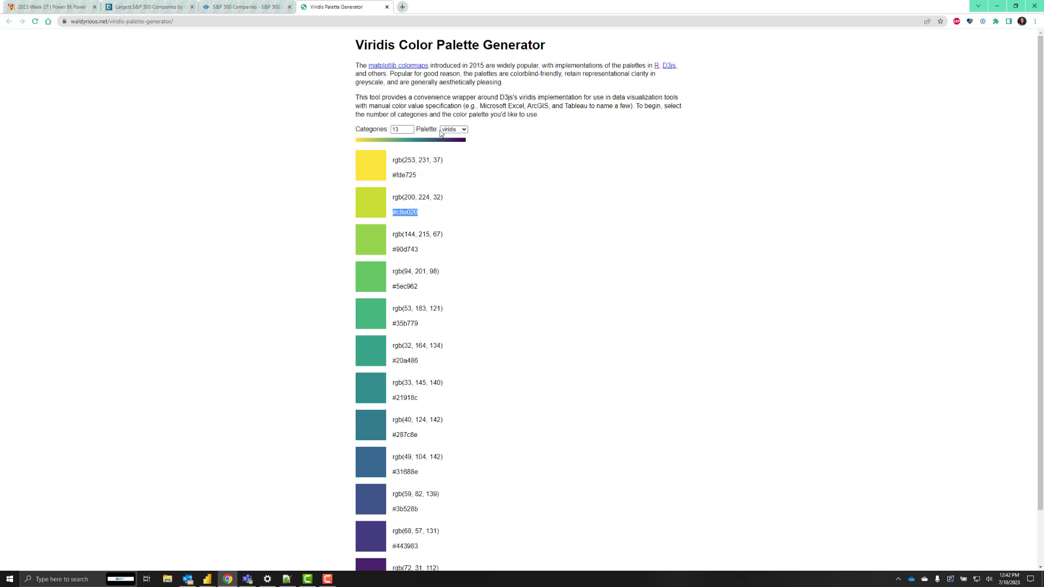
{"action": "left_click_drag", "start_coordinate": [392, 250], "coordinate": [425, 252]}
{"action": "key", "text": "alt+Tab"}
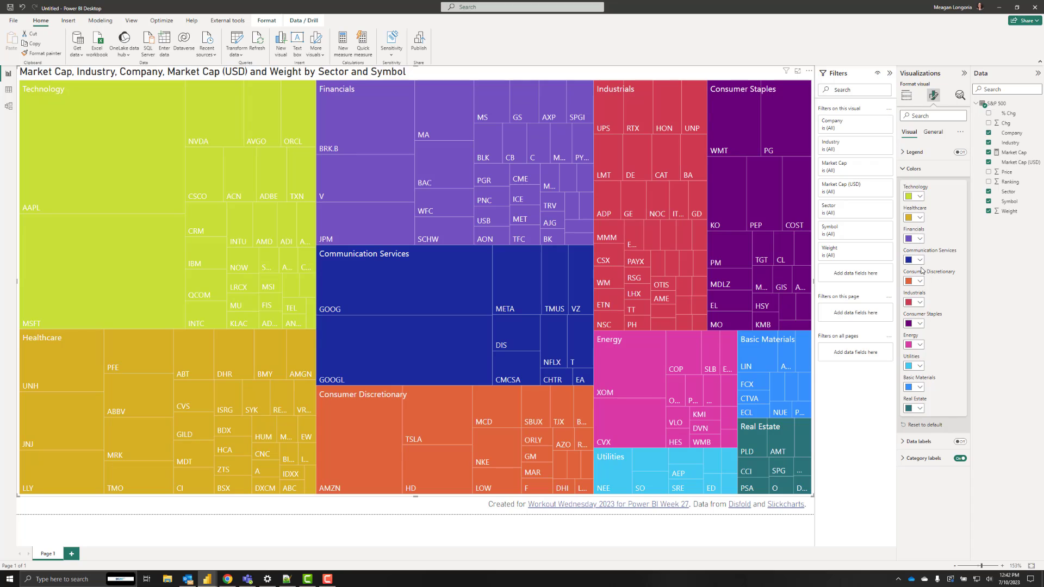
{"action": "left_click", "coordinate": [918, 239]}
{"action": "left_click", "coordinate": [931, 381]}
{"action": "key", "text": "ctrl+v"}
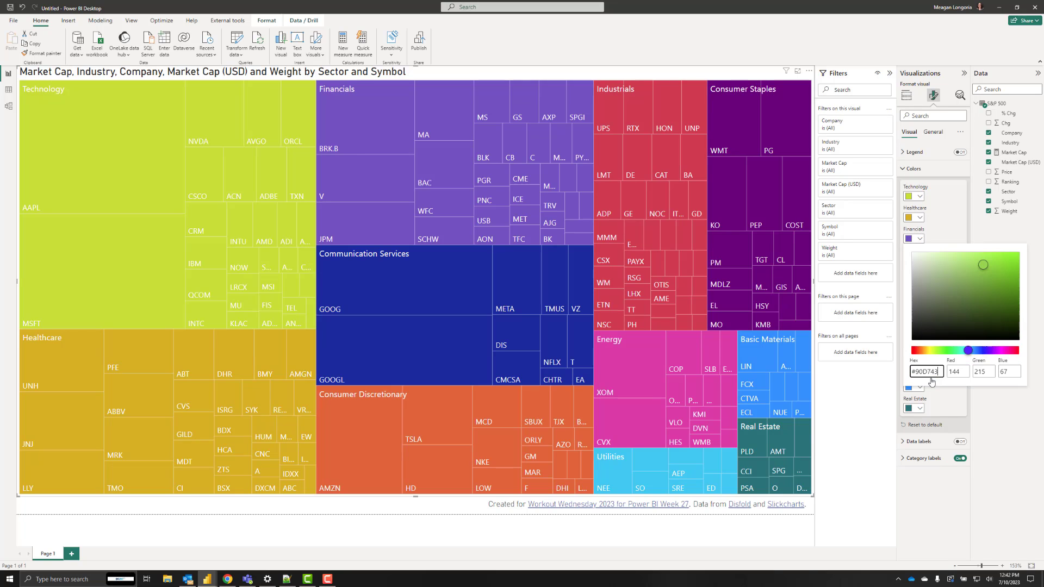
{"action": "left_click", "coordinate": [1018, 406]}
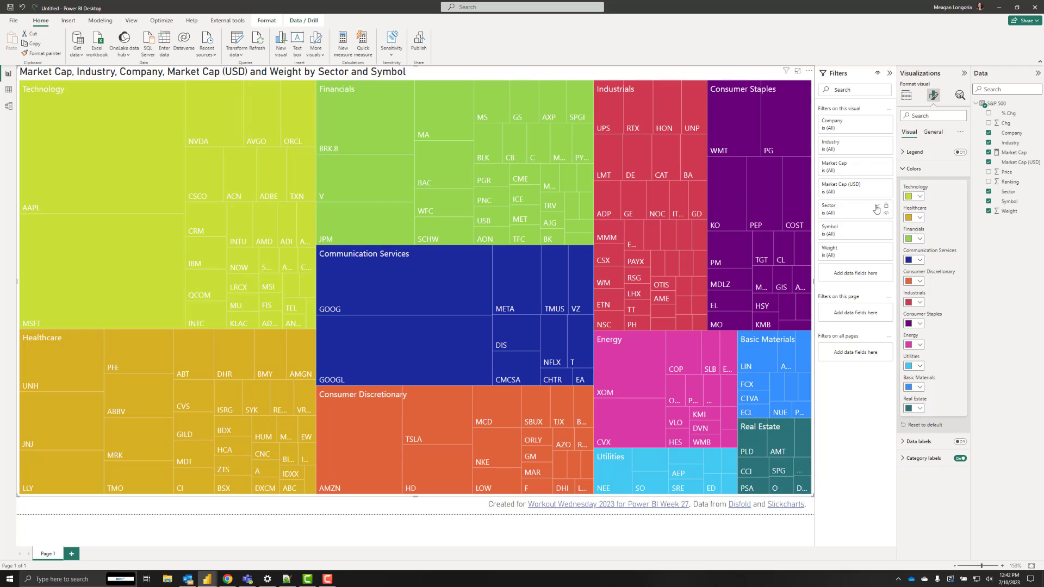
- Set the Industrials sector's color to #5EC962
{"action": "mouse_move", "coordinate": [239, 176]}
{"action": "left_click", "coordinate": [915, 302]}
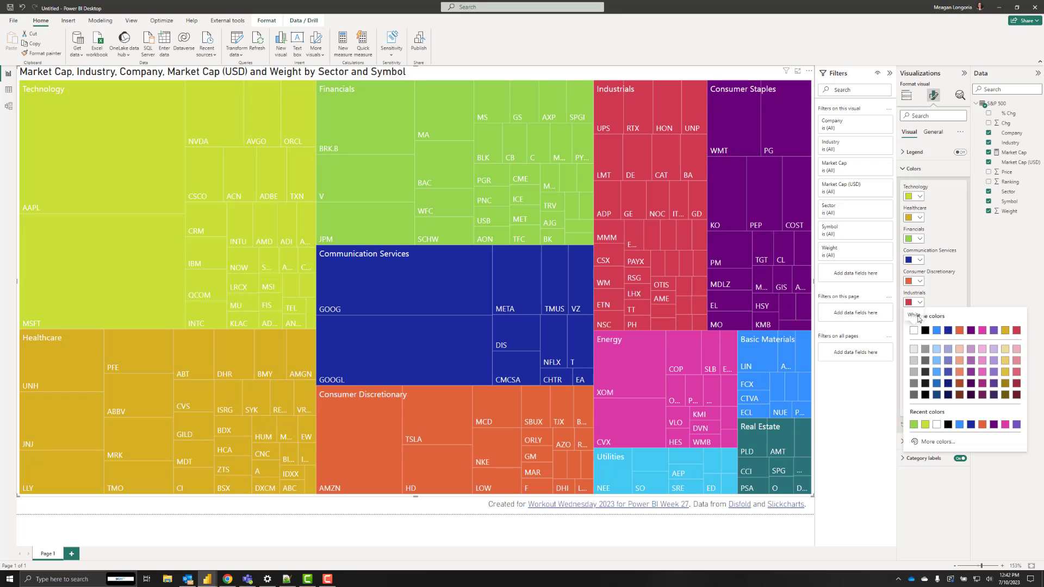
{"action": "left_click", "coordinate": [936, 441]}
{"action": "left_click_drag", "start_coordinate": [925, 414], "coordinate": [946, 414]}
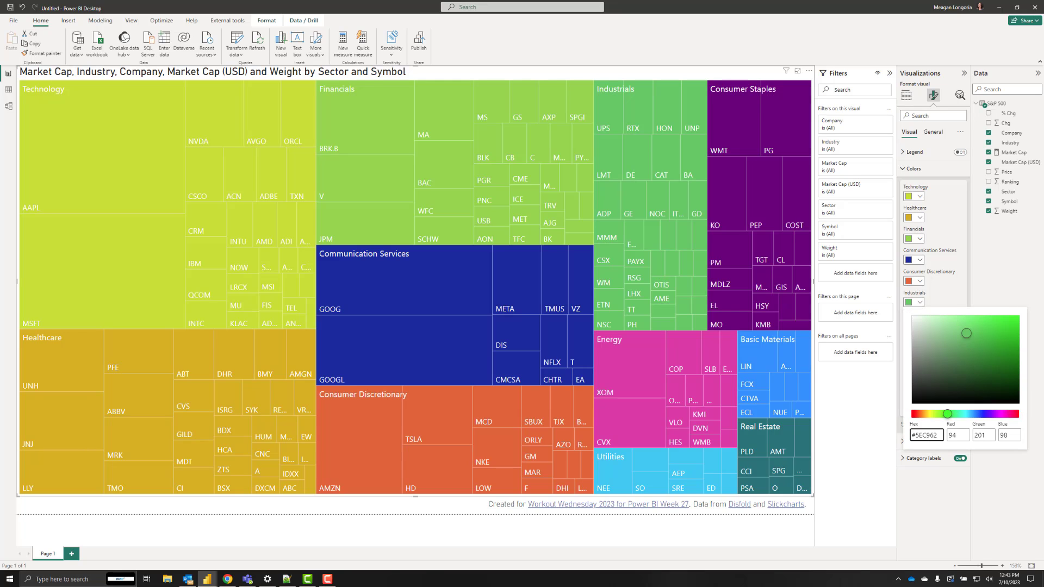
- Copy #35b779 from the browser palette and apply it in Power BI as the Consumer Staples sector's color
{"action": "key", "text": "alt+Tab"}
{"action": "left_click_drag", "start_coordinate": [418, 286], "coordinate": [397, 286]}
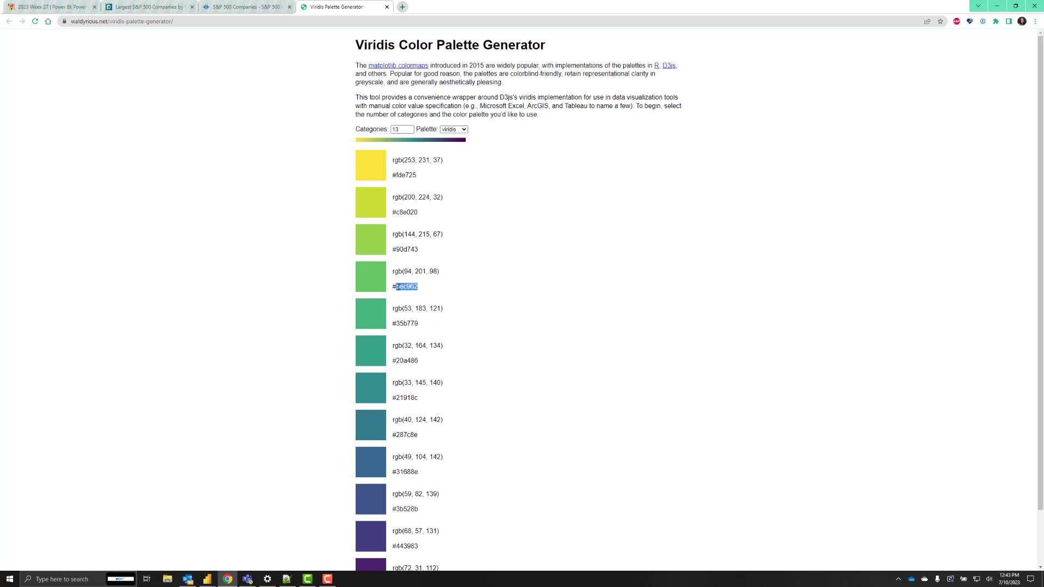
{"action": "left_click_drag", "start_coordinate": [418, 322], "coordinate": [394, 326]}
{"action": "key", "text": "ctrl+c"}
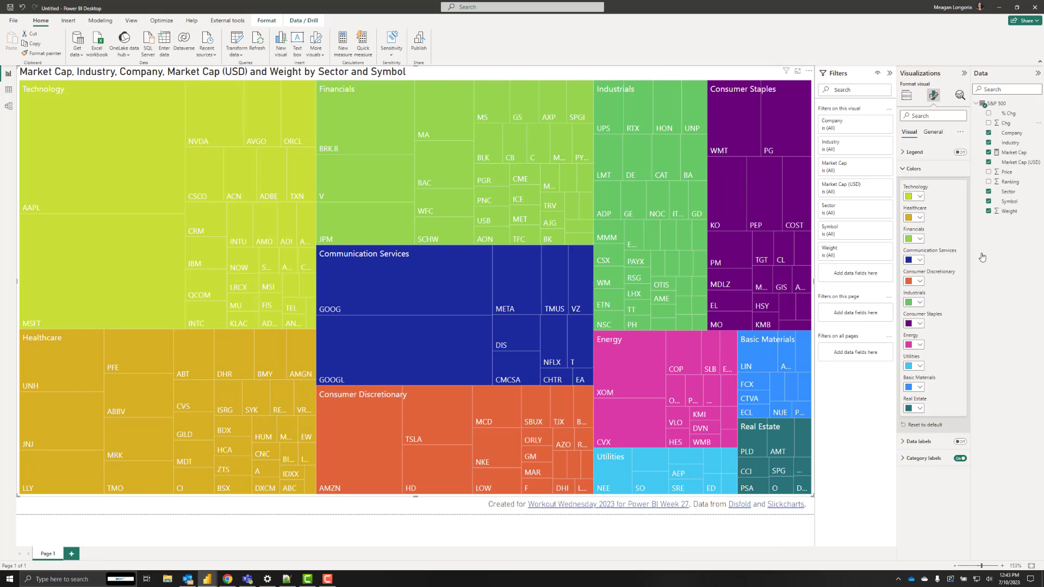
{"action": "left_click", "coordinate": [997, 6]}
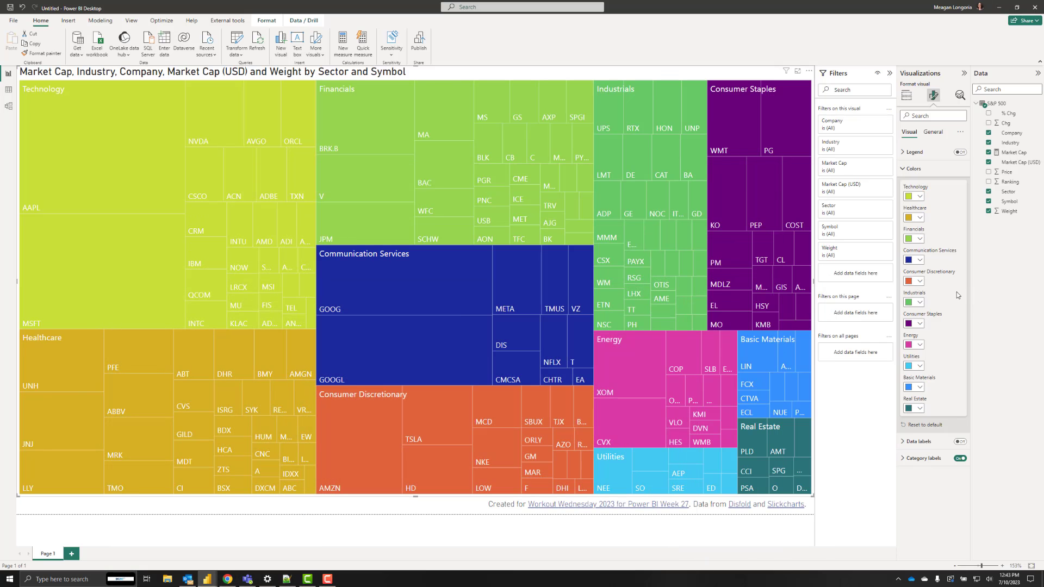
{"action": "left_click", "coordinate": [914, 323]}
{"action": "left_click", "coordinate": [931, 469]}
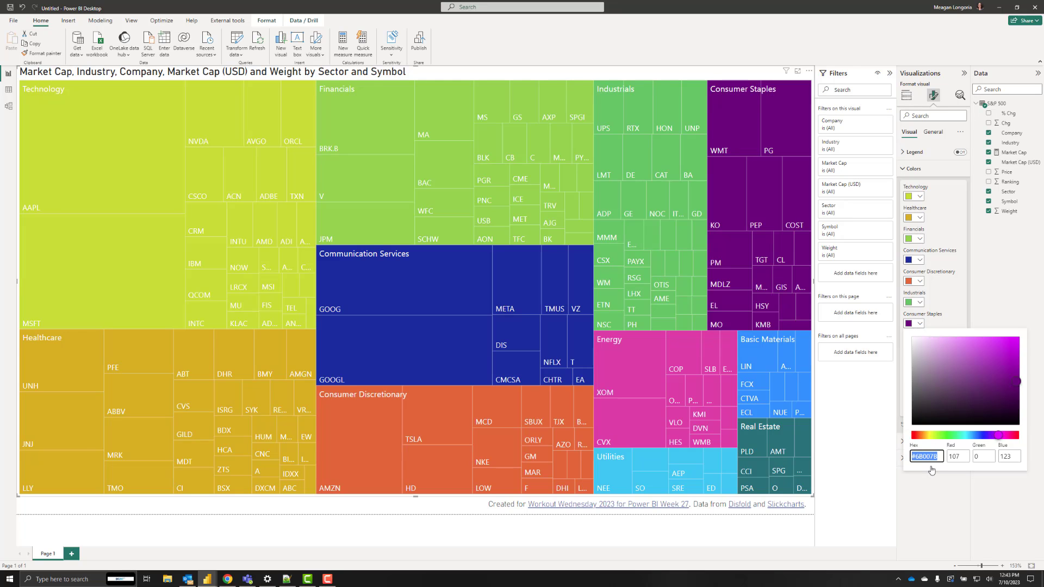
{"action": "key", "text": "ctrl+v"}
- Copy #20a486 from the browser palette and apply it in Power BI as the Basic Materials sector's color
{"action": "key", "text": "alt+Tab"}
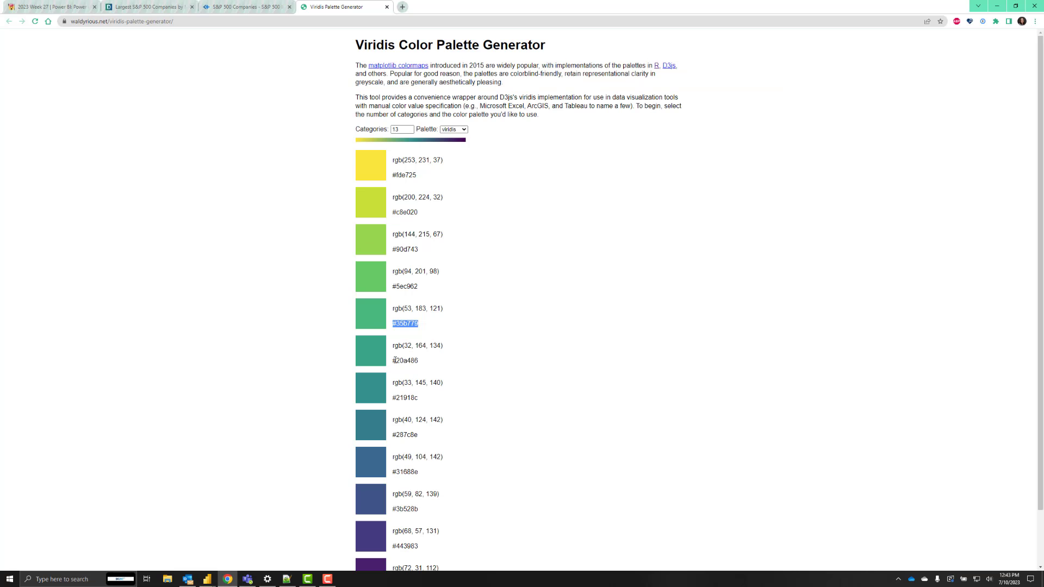
{"action": "left_click_drag", "start_coordinate": [395, 360], "coordinate": [419, 361]}
{"action": "key", "text": "ctrl+c"}
{"action": "key", "text": "alt+Tab"}
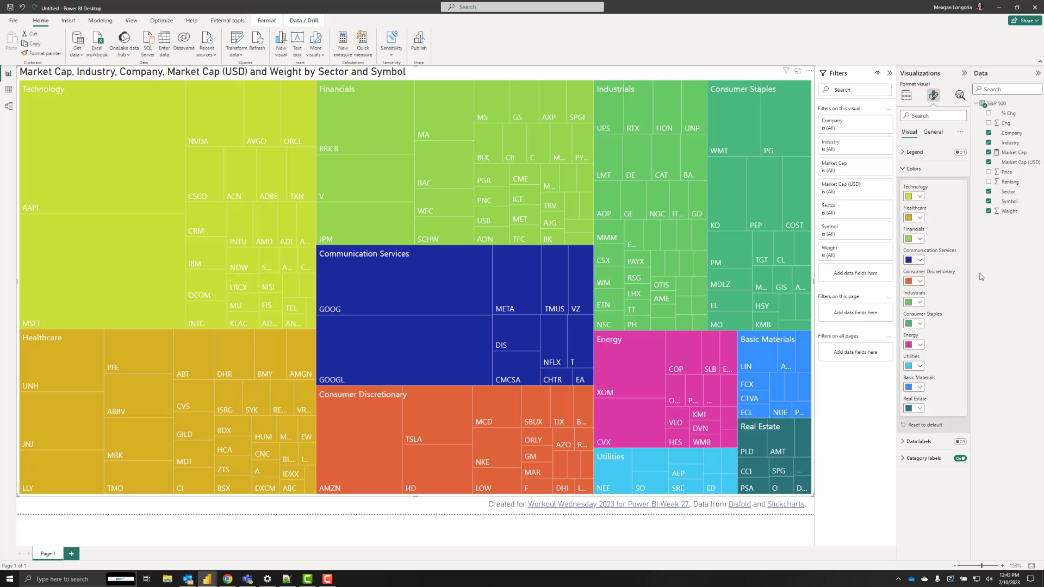
{"action": "left_click", "coordinate": [916, 387]}
{"action": "left_click", "coordinate": [934, 527]}
{"action": "left_click", "coordinate": [935, 523]}
{"action": "key", "text": "ctrl+v"}
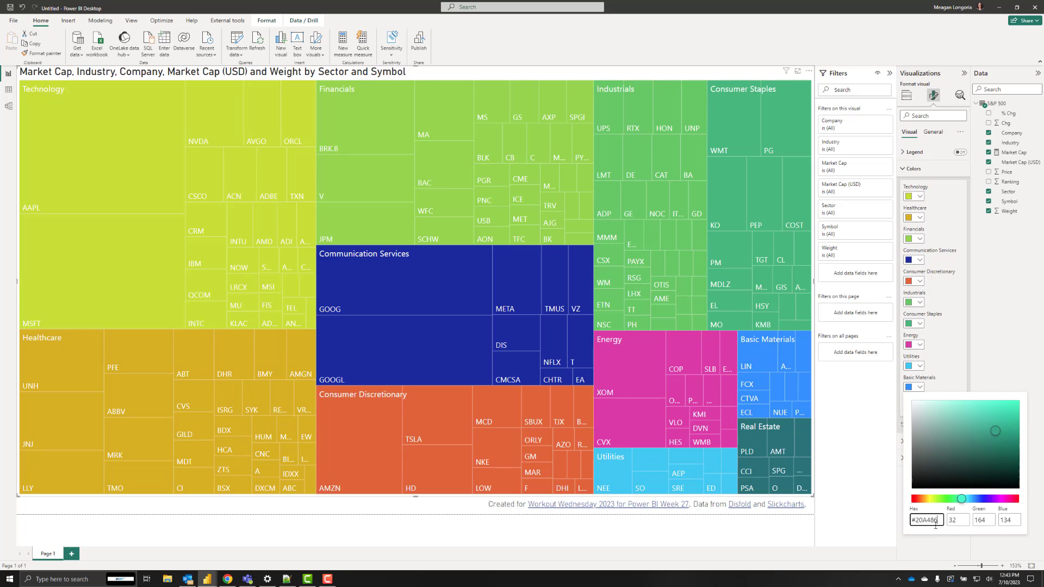
{"action": "left_click", "coordinate": [998, 343]}
- Set the Real Estate sector's color to #20A486
{"action": "left_click", "coordinate": [916, 408]}
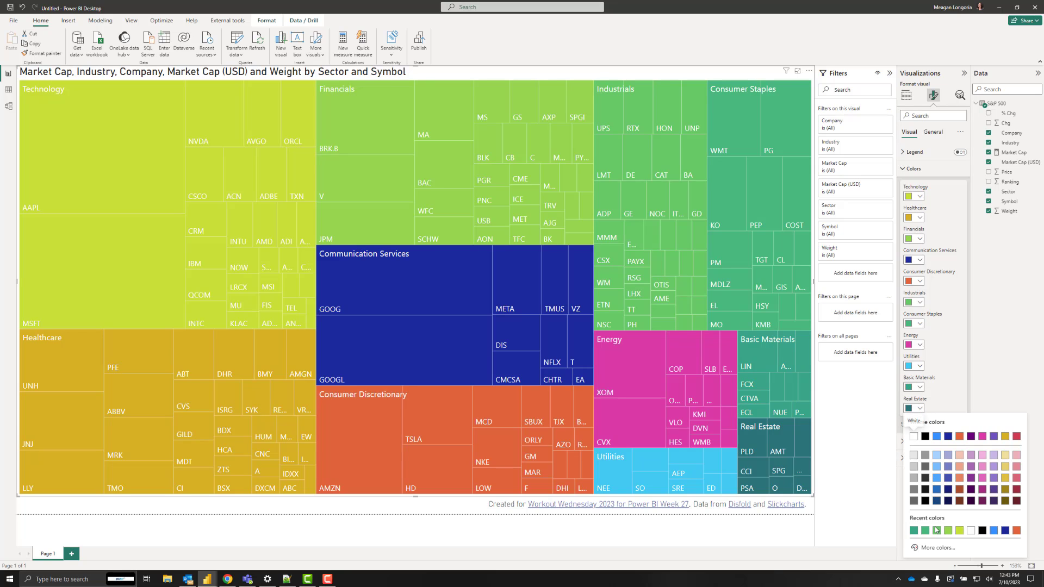
{"action": "left_click", "coordinate": [935, 549]}
{"action": "type", "text": "#20A486"}
{"action": "left_click", "coordinate": [864, 520]}
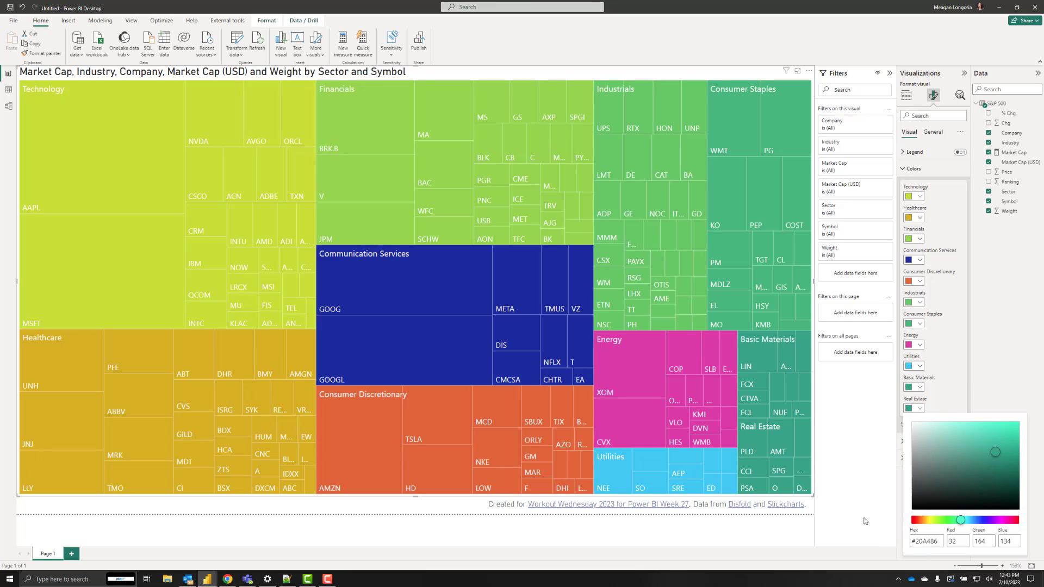
- Set the Real Estate sector's color to #287C8E
{"action": "left_click", "coordinate": [918, 409]}
{"action": "left_click", "coordinate": [942, 548]}
{"action": "type", "text": "#287C8E"}
- Copy #31688e from the browser palette and apply it in Power BI as the Utilities sector's color
{"action": "key", "text": "alt+Tab"}
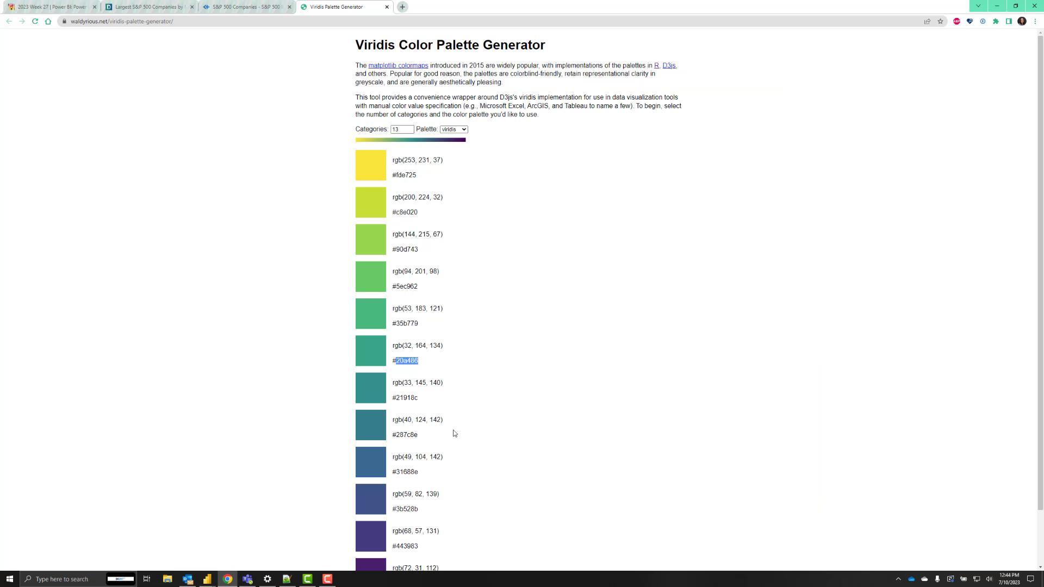
{"action": "left_click_drag", "start_coordinate": [392, 472], "coordinate": [419, 474]}
{"action": "key", "text": "alt+Tab"}
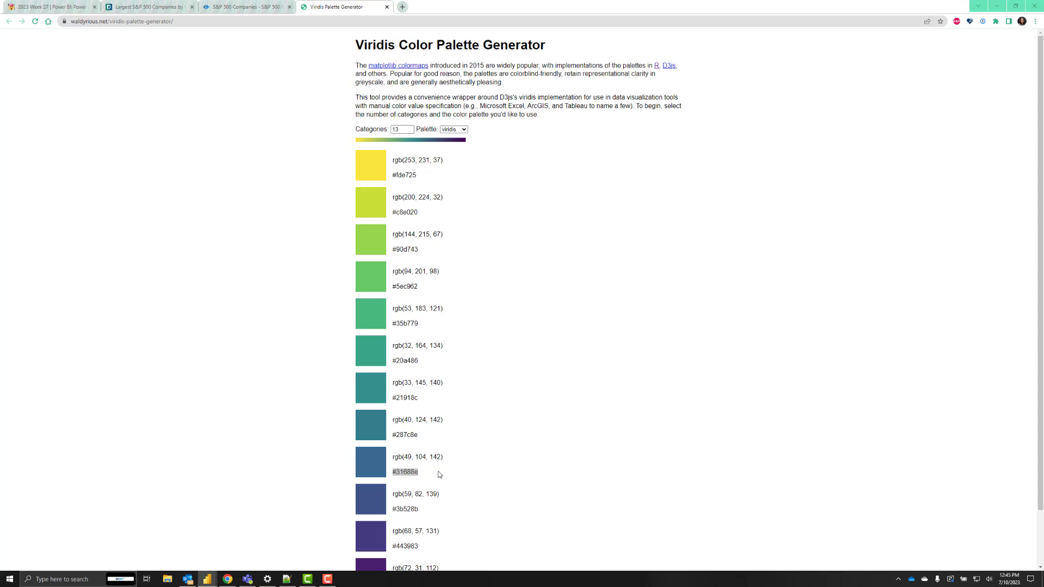
{"action": "key", "text": "alt+Tab"}
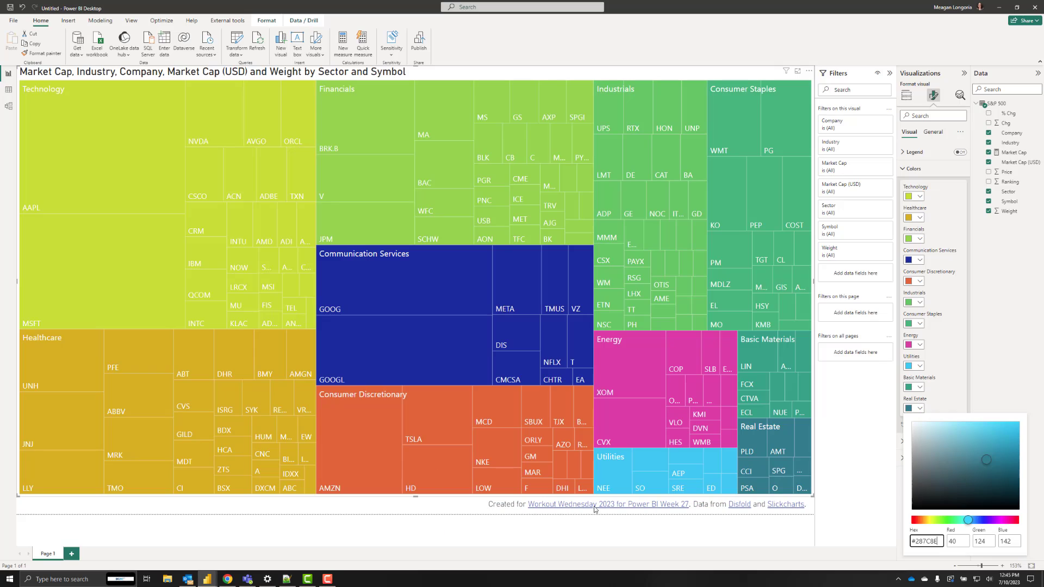
{"action": "left_click", "coordinate": [997, 388]}
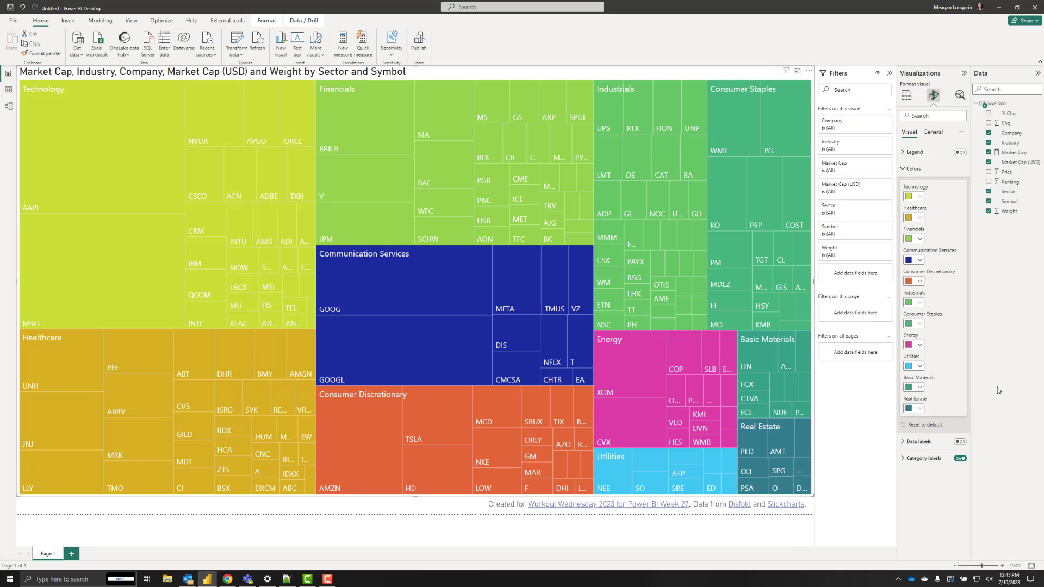
{"action": "left_click", "coordinate": [919, 365]}
{"action": "left_click", "coordinate": [949, 507]}
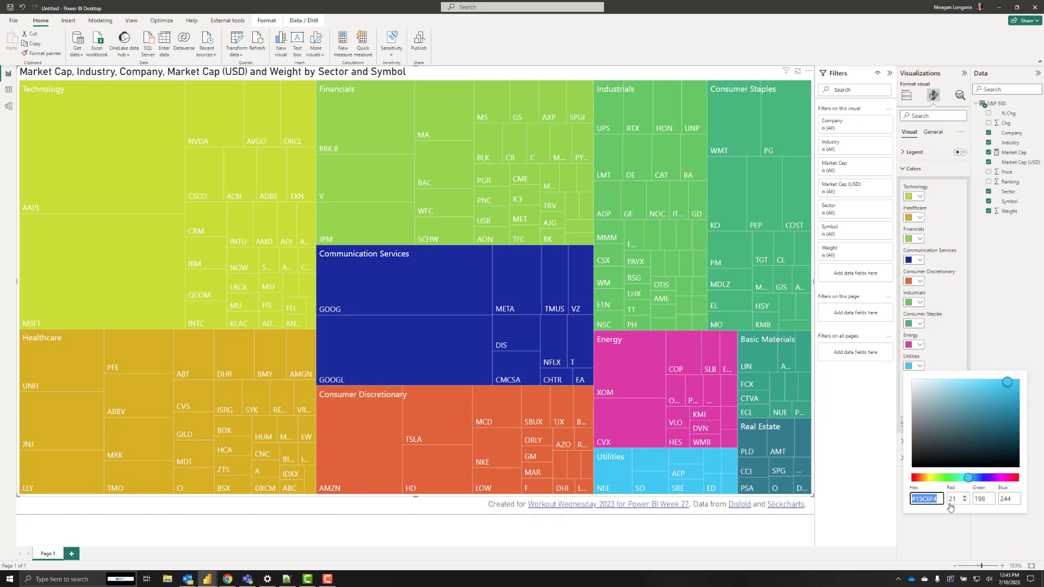
{"action": "key", "text": "ctrl+v"}
{"action": "left_click", "coordinate": [990, 550]}
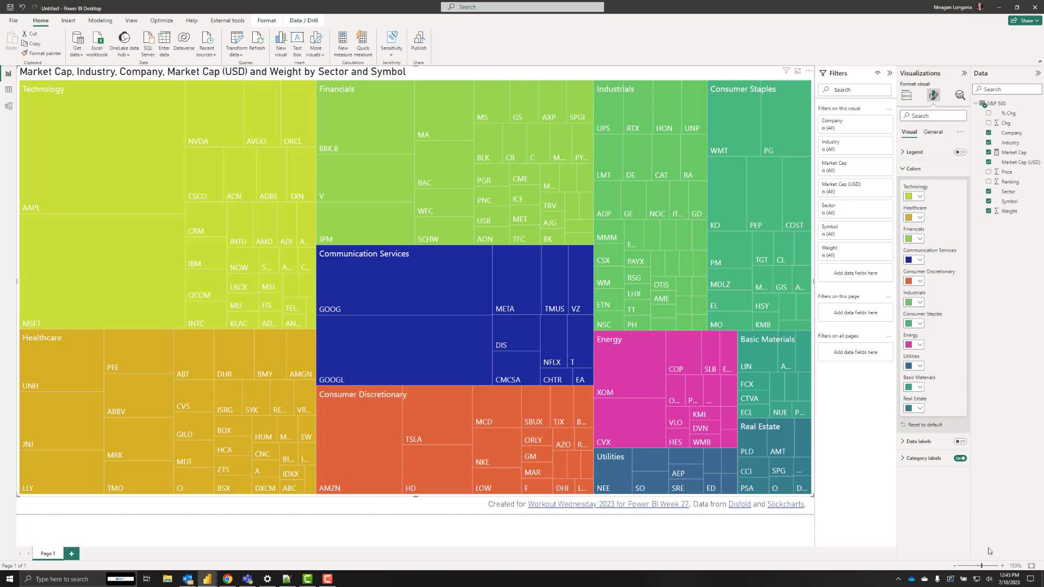
- Copy #3b528b from the browser palette and apply it in Power BI as the Energy sector's color
{"action": "key", "text": "alt+Tab"}
{"action": "left_click_drag", "start_coordinate": [392, 509], "coordinate": [433, 514]}
{"action": "key", "text": "ctrl+c"}
{"action": "key", "text": "alt+Tab"}
{"action": "left_click", "coordinate": [919, 344]}
{"action": "left_click", "coordinate": [934, 483]}
{"action": "key", "text": "ctrl+v"}
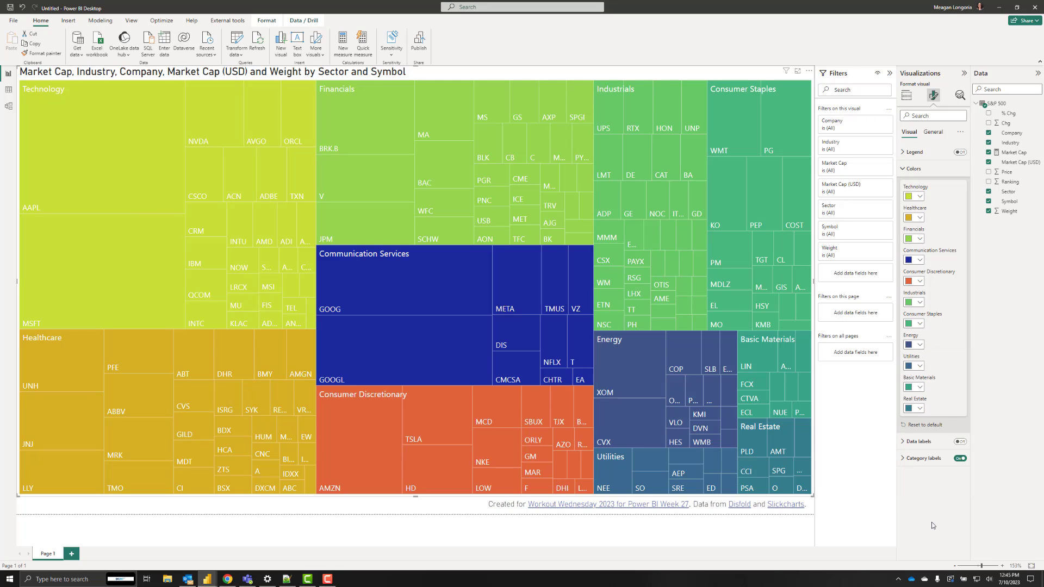
{"action": "left_click", "coordinate": [951, 517]}
- Copy #443983 from the browser palette and apply it in Power BI as the Consumer Discretionary sector's color
{"action": "key", "text": "alt+Tab"}
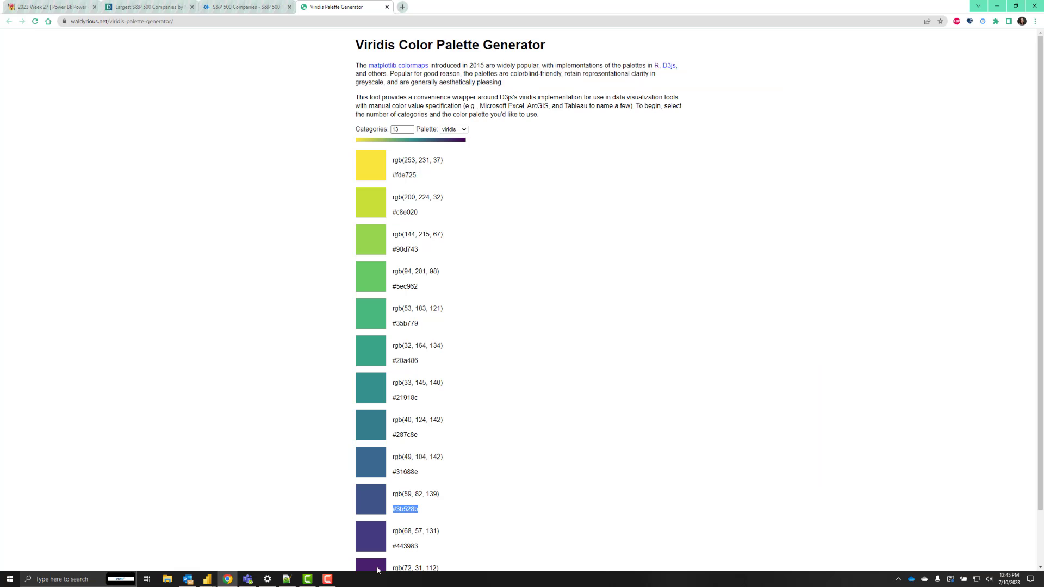
{"action": "left_click_drag", "start_coordinate": [393, 546], "coordinate": [417, 545]}
{"action": "key", "text": "alt+Tab"}
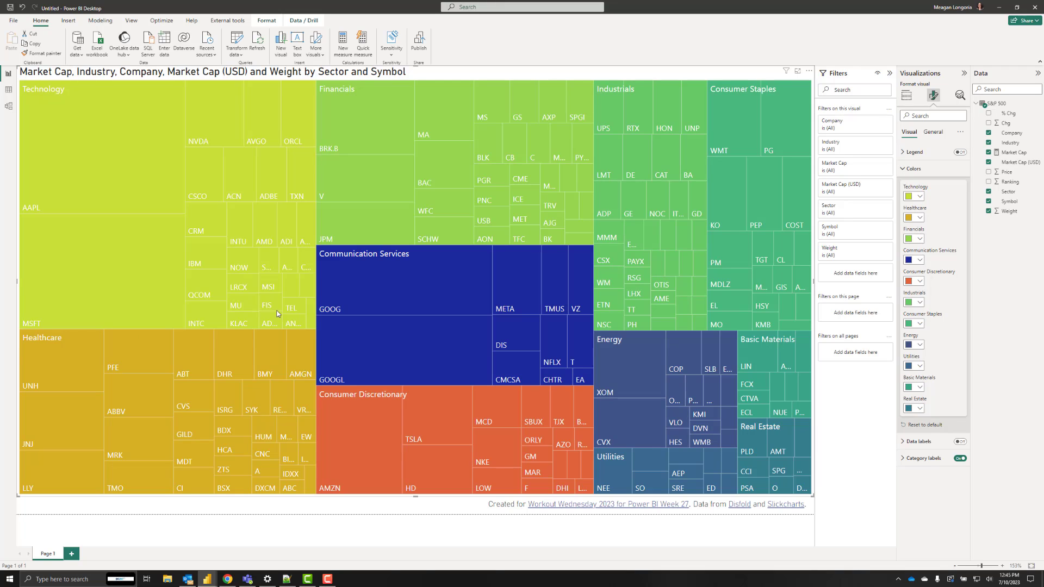
{"action": "left_click", "coordinate": [919, 282]}
{"action": "left_click", "coordinate": [940, 422]}
{"action": "type", "text": "#443983"}
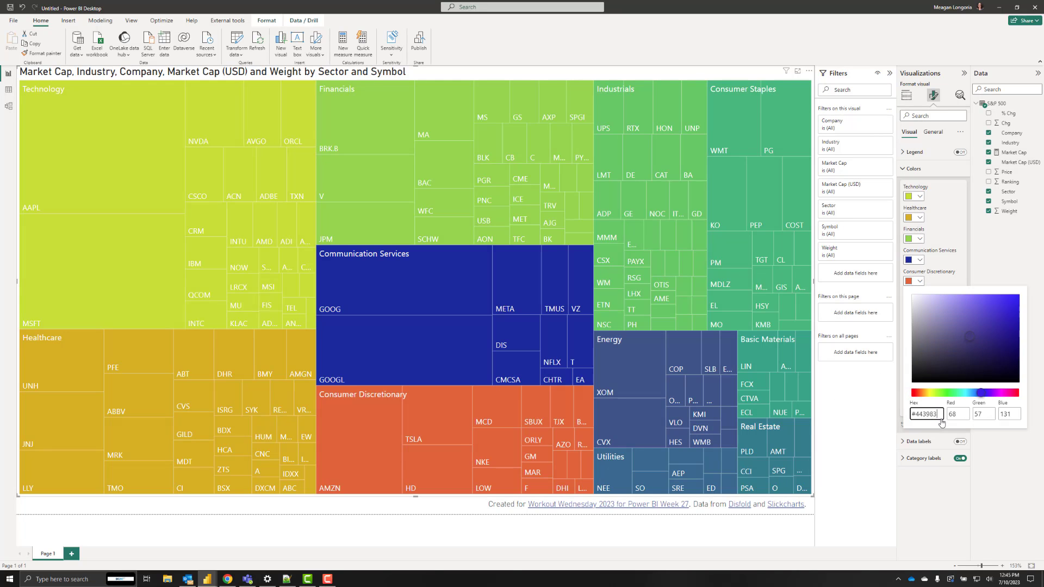
{"action": "key", "text": "Return"}
{"action": "left_click", "coordinate": [928, 505]}
- Copy #481f70 from the browser palette and apply it in Power BI as the Communication Services sector's color
{"action": "key", "text": "alt+Tab"}
{"action": "scroll", "coordinate": [500, 448], "scroll_direction": "down", "scroll_amount": 1}
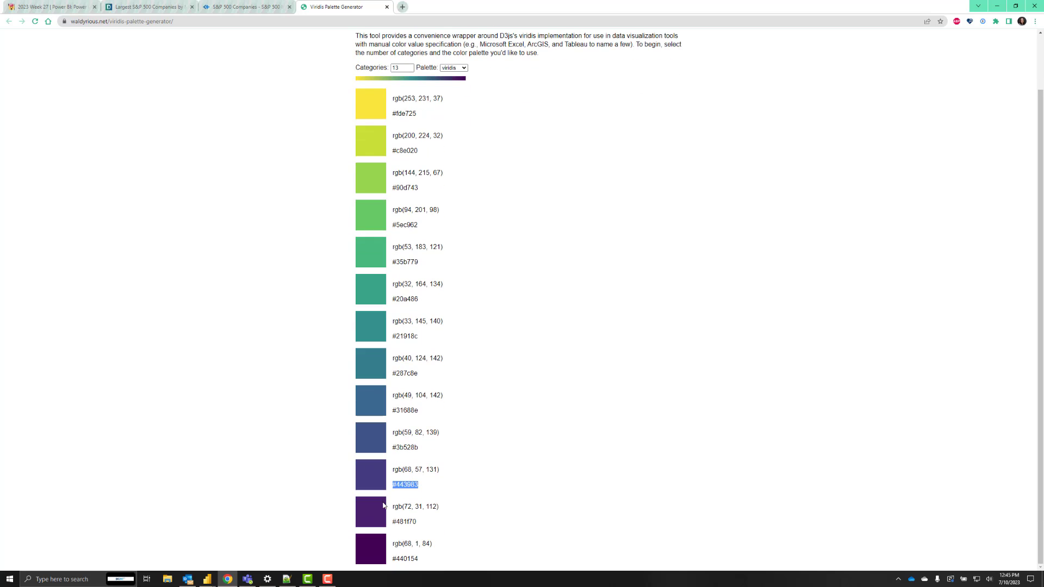
{"action": "left_click_drag", "start_coordinate": [392, 522], "coordinate": [422, 523]}
{"action": "key", "text": "ctrl+c"}
{"action": "key", "text": "alt+Tab"}
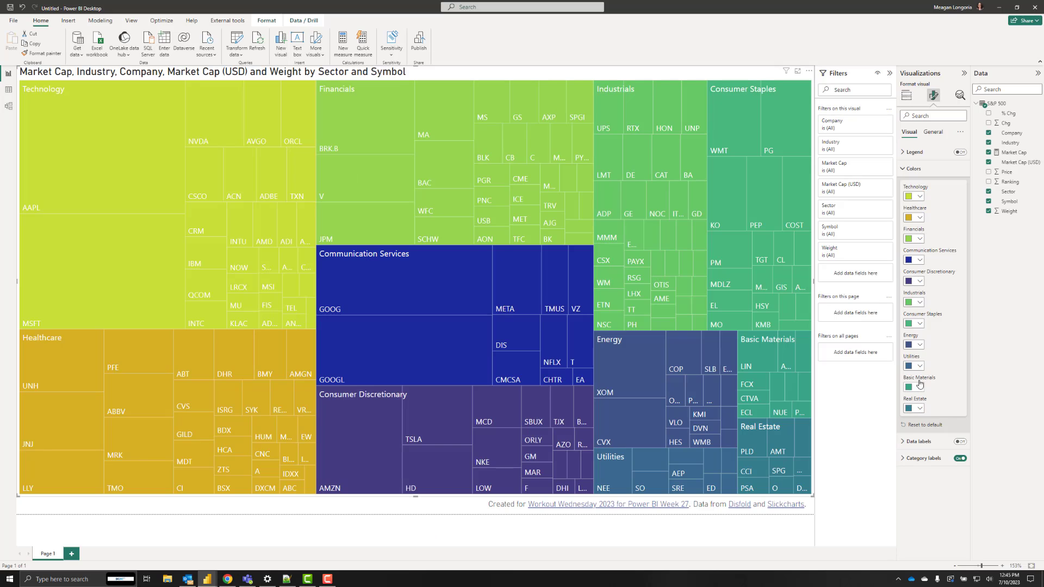
{"action": "left_click", "coordinate": [920, 260]}
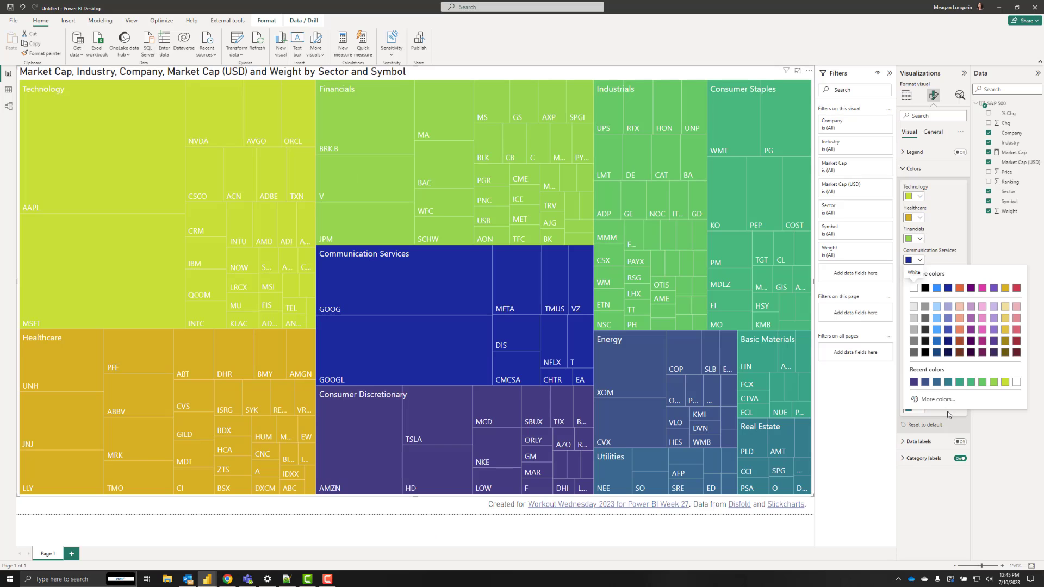
{"action": "left_click", "coordinate": [949, 402]}
{"action": "key", "text": "ctrl+v"}
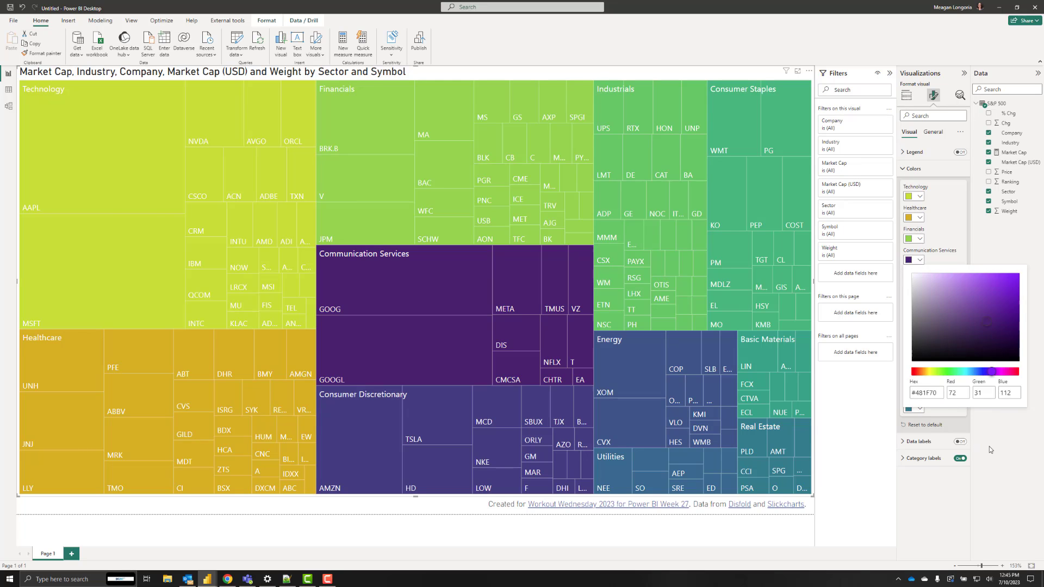
{"action": "left_click", "coordinate": [989, 449]}
- Copy #440154 from the browser palette and apply it in Power BI as the Healthcare sector's color
{"action": "key", "text": "alt+Tab"}
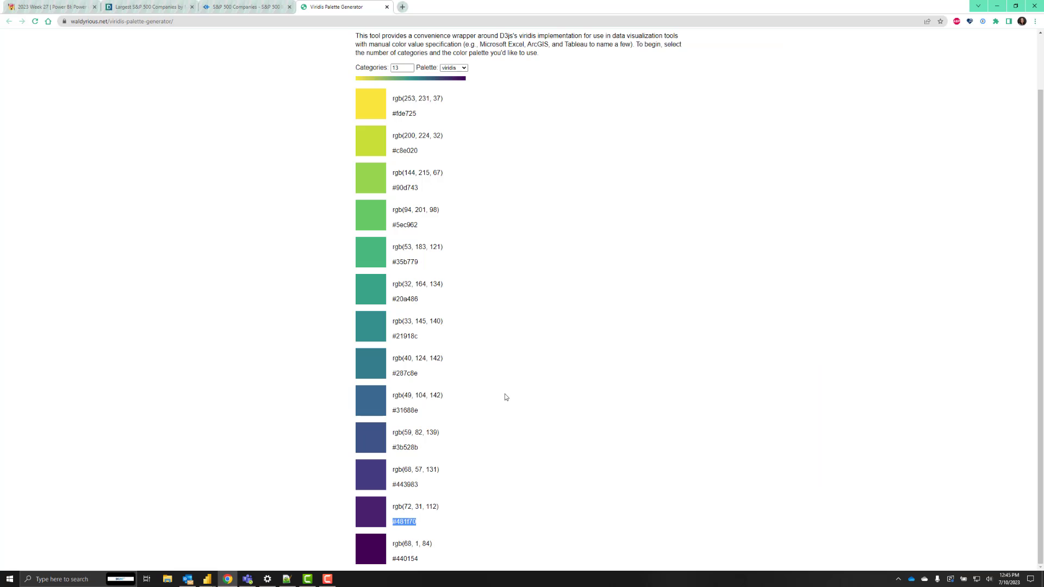
{"action": "left_click_drag", "start_coordinate": [402, 558], "coordinate": [422, 559]}
{"action": "key", "text": "alt+Tab"}
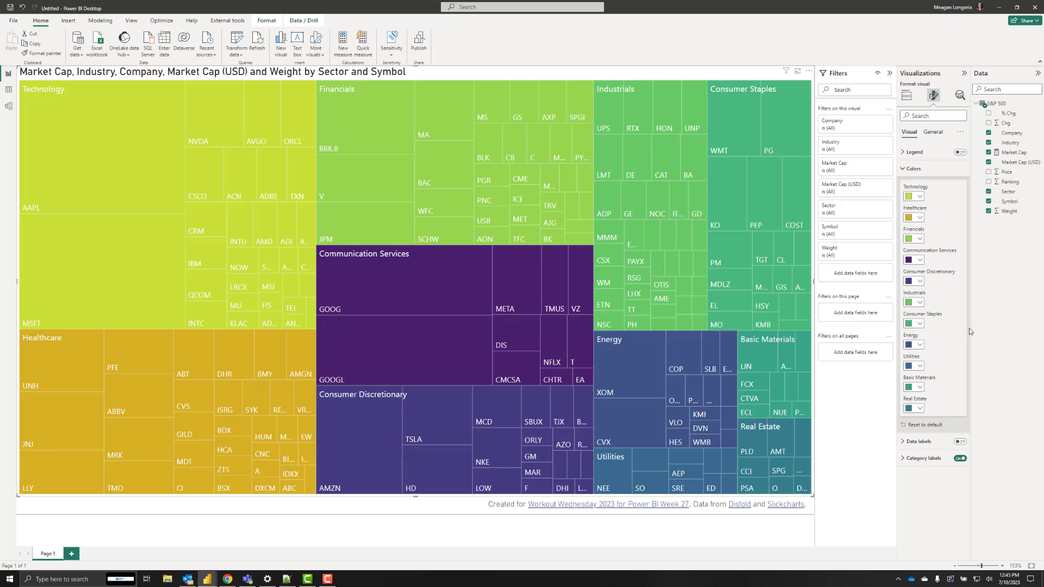
{"action": "left_click", "coordinate": [919, 218]}
{"action": "left_click", "coordinate": [943, 358]}
{"action": "key", "text": "ctrl+v"}
{"action": "left_click", "coordinate": [1002, 412]}
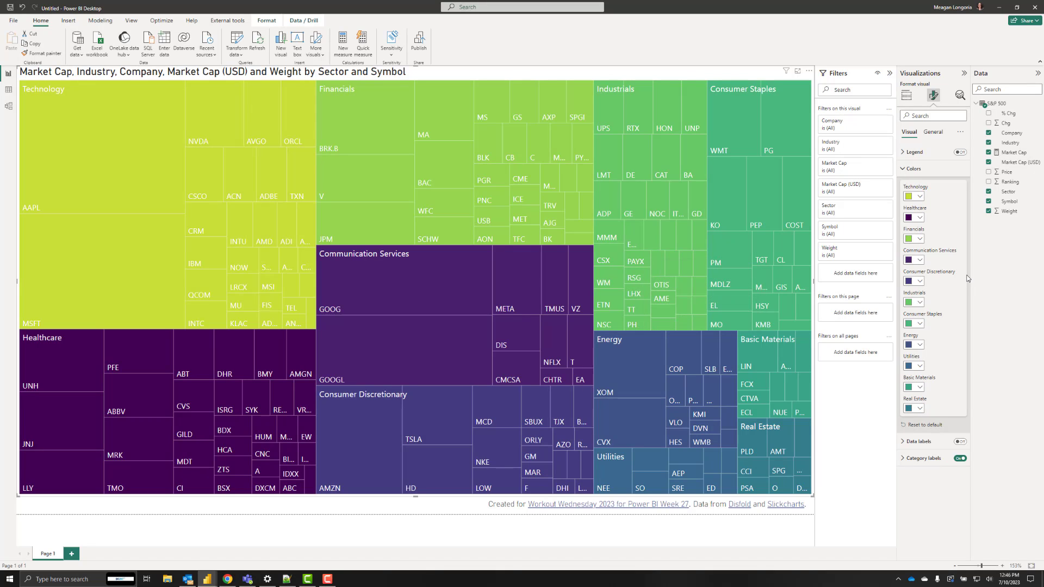
- Turn on the treemap's data labels and set their font to DIN at size 8
{"action": "left_click", "coordinate": [913, 168]}
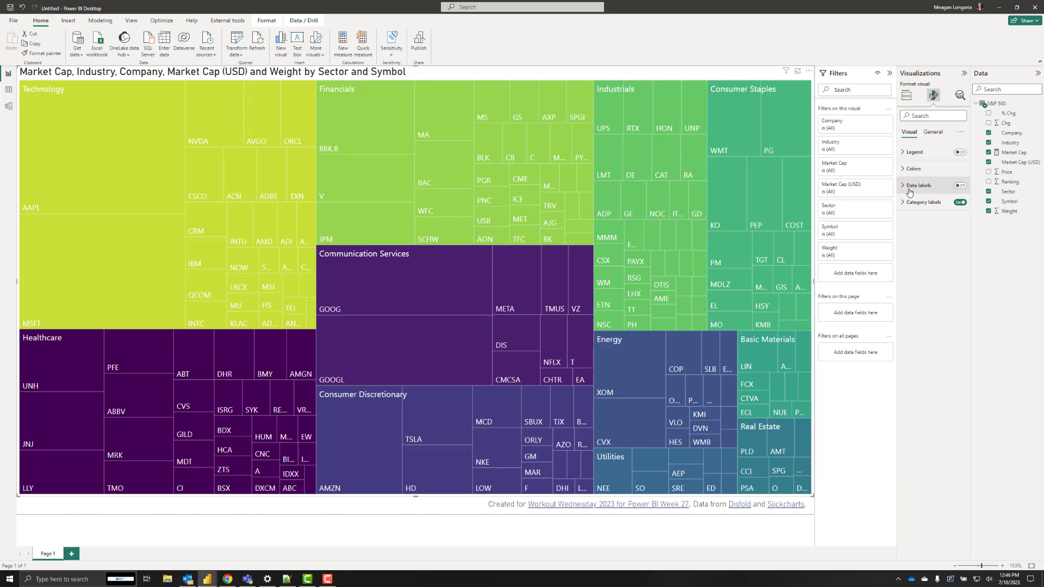
{"action": "left_click", "coordinate": [919, 186]}
{"action": "left_click", "coordinate": [960, 186]}
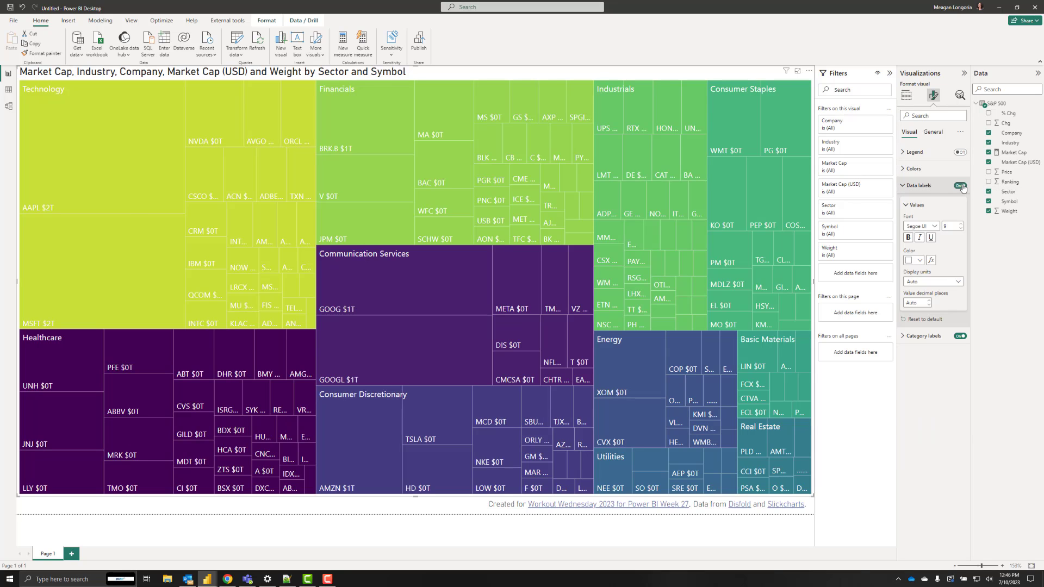
{"action": "left_click", "coordinate": [933, 227]}
{"action": "left_click", "coordinate": [917, 260]}
{"action": "left_click", "coordinate": [960, 229]}
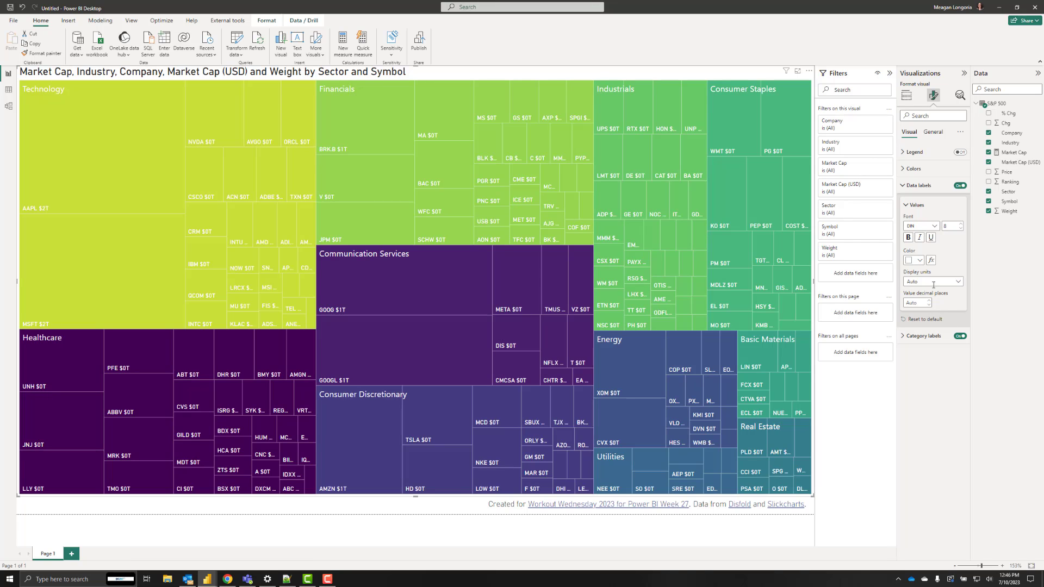
- Open conditional formatting for the data label values' color and base its rules on the Industry field
{"action": "left_click", "coordinate": [931, 260]}
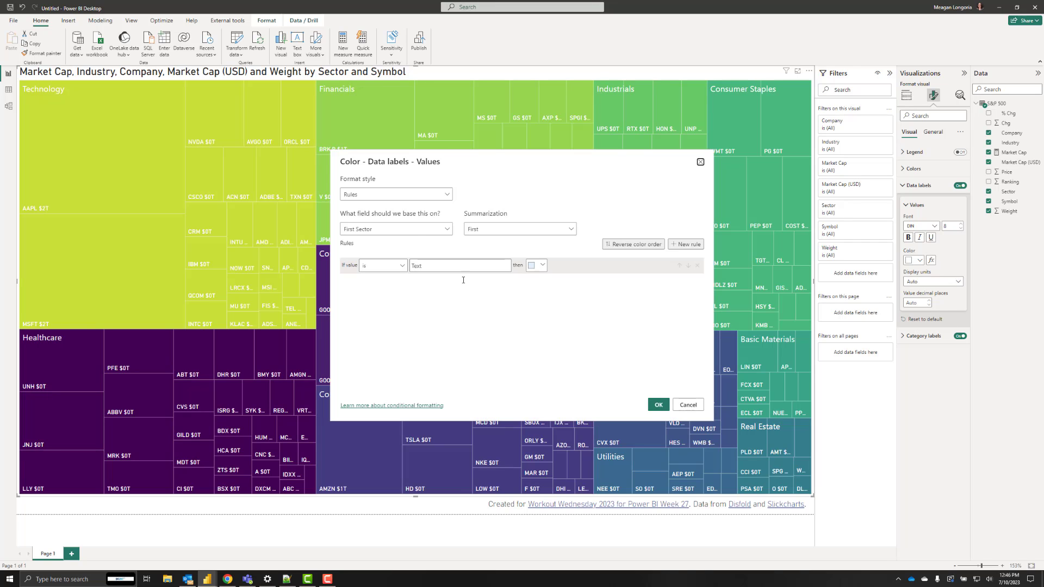
{"action": "left_click", "coordinate": [408, 234]}
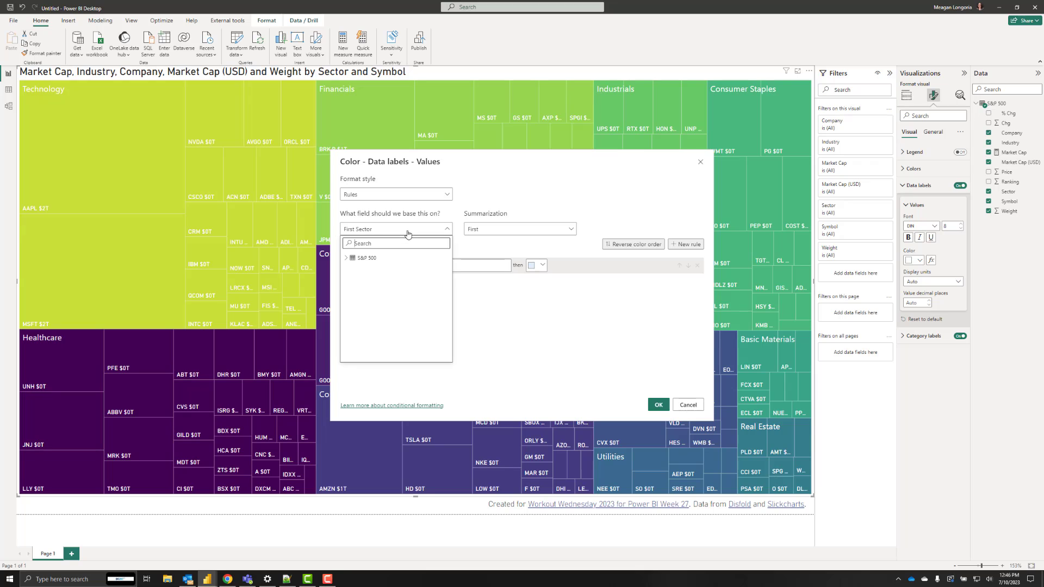
{"action": "left_click", "coordinate": [347, 259]}
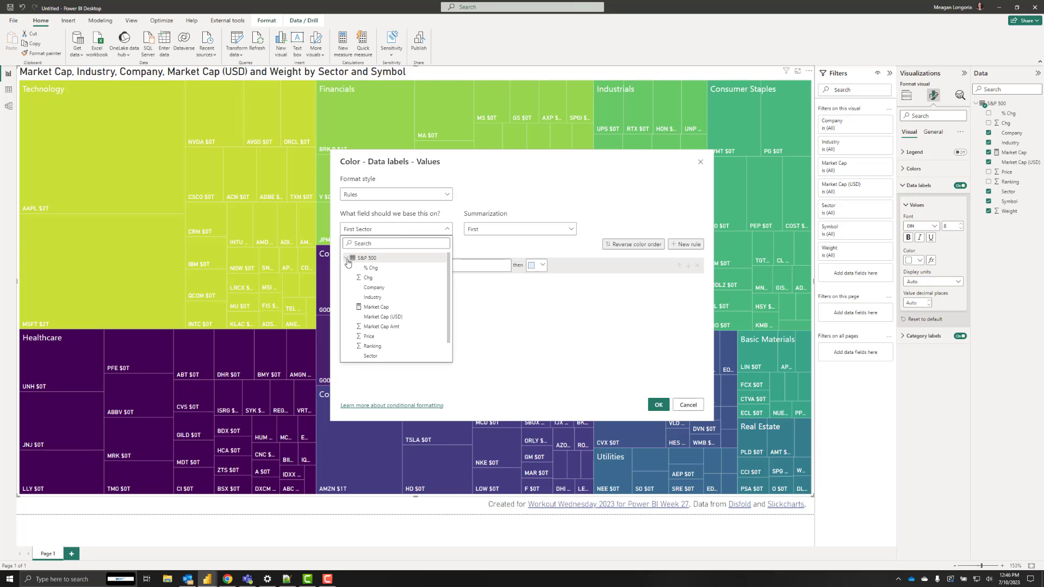
{"action": "left_click", "coordinate": [375, 296]}
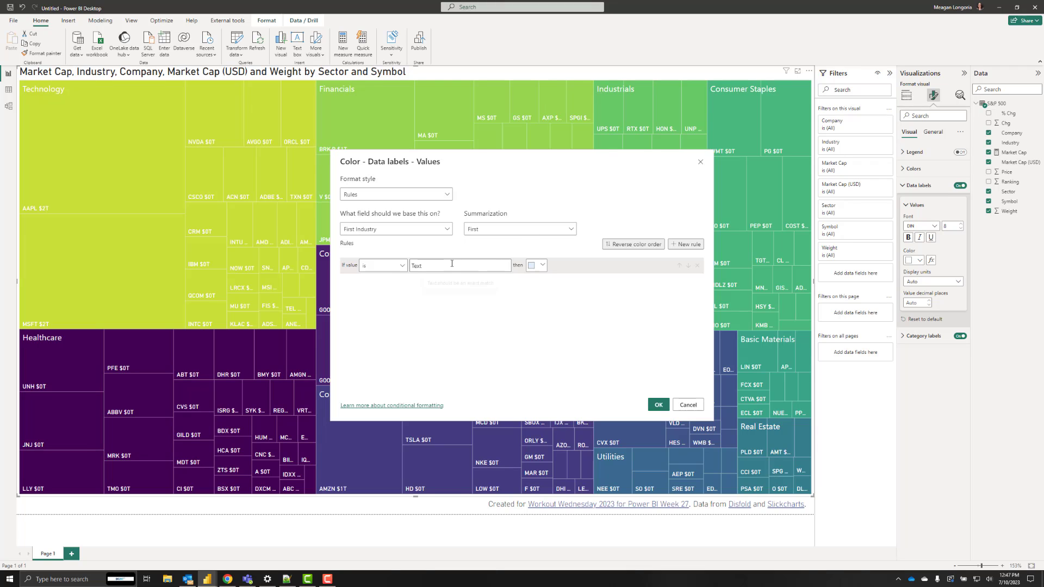
- Define four data label color rules for the values Technology, Financials, Industrials and Consumer Staples
{"action": "left_click", "coordinate": [489, 266]}
{"action": "type", "text": "Technology"}
{"action": "left_click", "coordinate": [686, 244]}
{"action": "left_click", "coordinate": [685, 244]}
{"action": "left_click", "coordinate": [686, 244]}
{"action": "left_click", "coordinate": [429, 282]}
{"action": "type", "text": "Financials"}
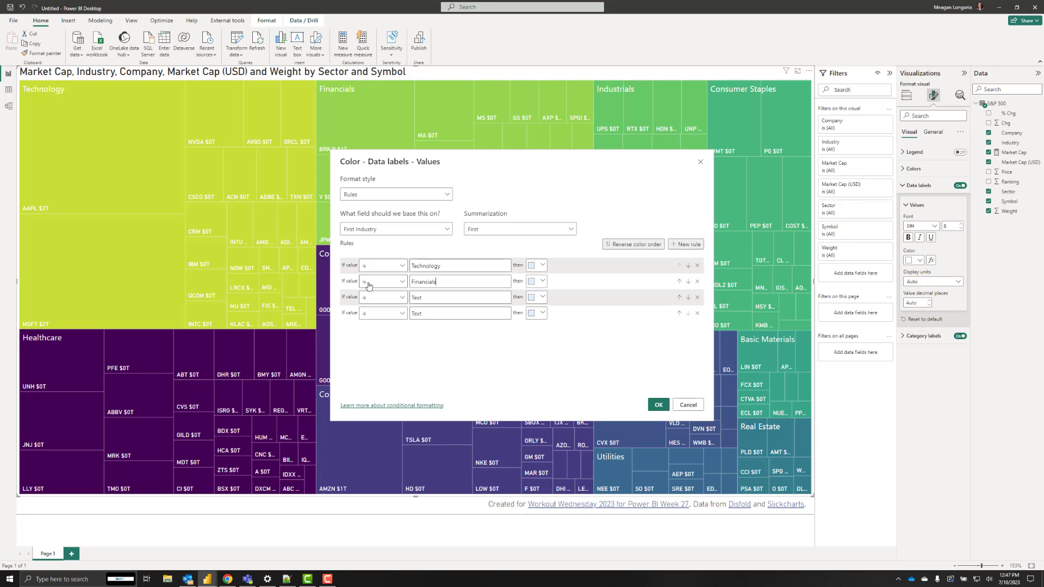
{"action": "left_click", "coordinate": [479, 298]}
{"action": "type", "text": "Industrials"}
{"action": "left_click", "coordinate": [478, 313]}
{"action": "type", "text": "Consumer Staples"}
- Set the label color of all four sector rules to black
{"action": "left_click", "coordinate": [538, 265]}
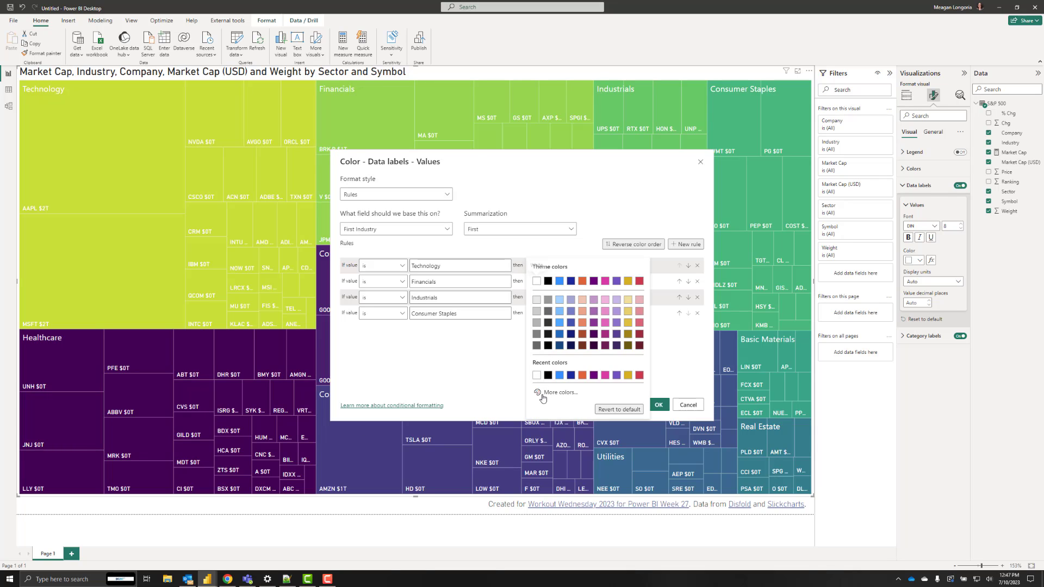
{"action": "left_click", "coordinate": [548, 389]}
{"action": "key", "text": "ctrl+v"}
{"action": "left_click", "coordinate": [671, 356]}
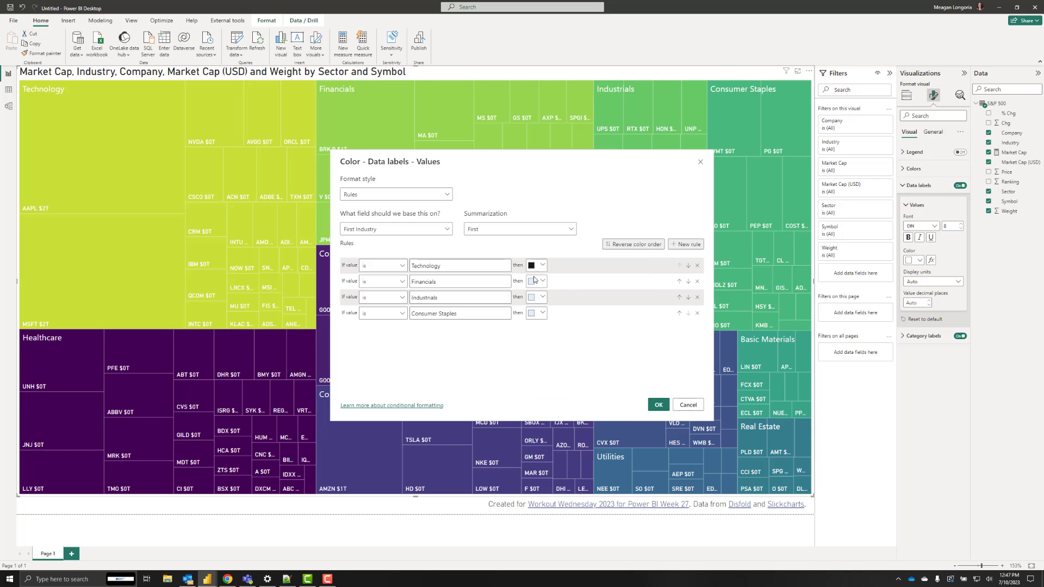
{"action": "left_click", "coordinate": [534, 280]}
{"action": "left_click", "coordinate": [558, 377]}
{"action": "left_click", "coordinate": [538, 299]}
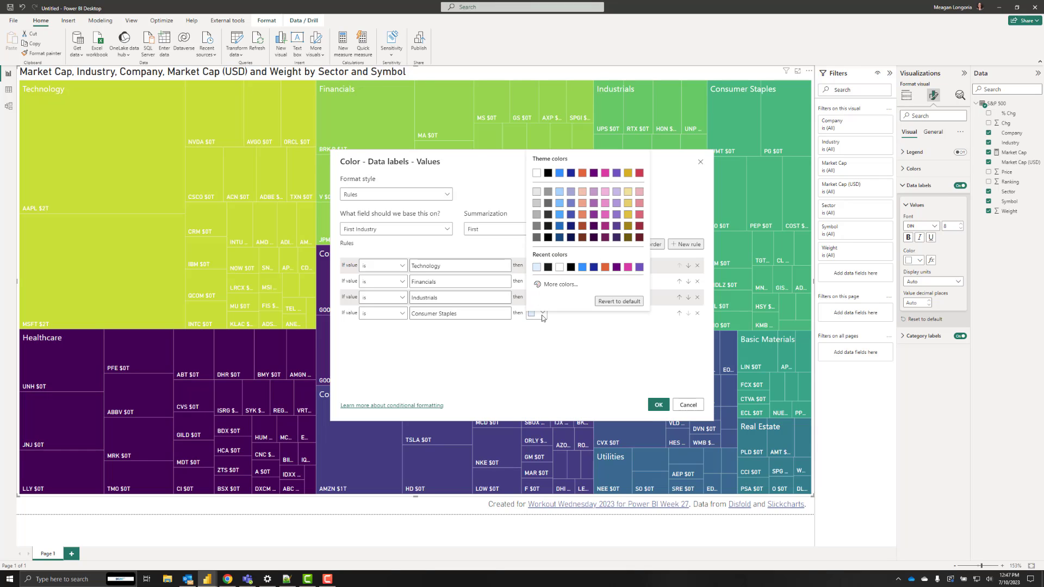
{"action": "left_click", "coordinate": [547, 267]}
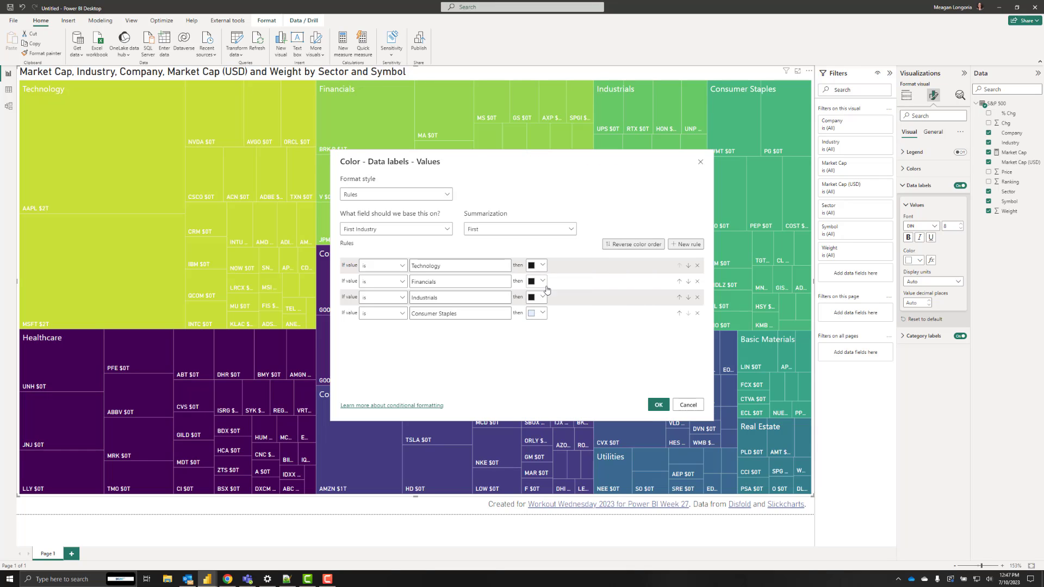
{"action": "left_click", "coordinate": [540, 315]}
{"action": "left_click", "coordinate": [548, 267]}
- Base the data label color rules on the Sector field and apply the conditional formatting
{"action": "left_click", "coordinate": [380, 229]}
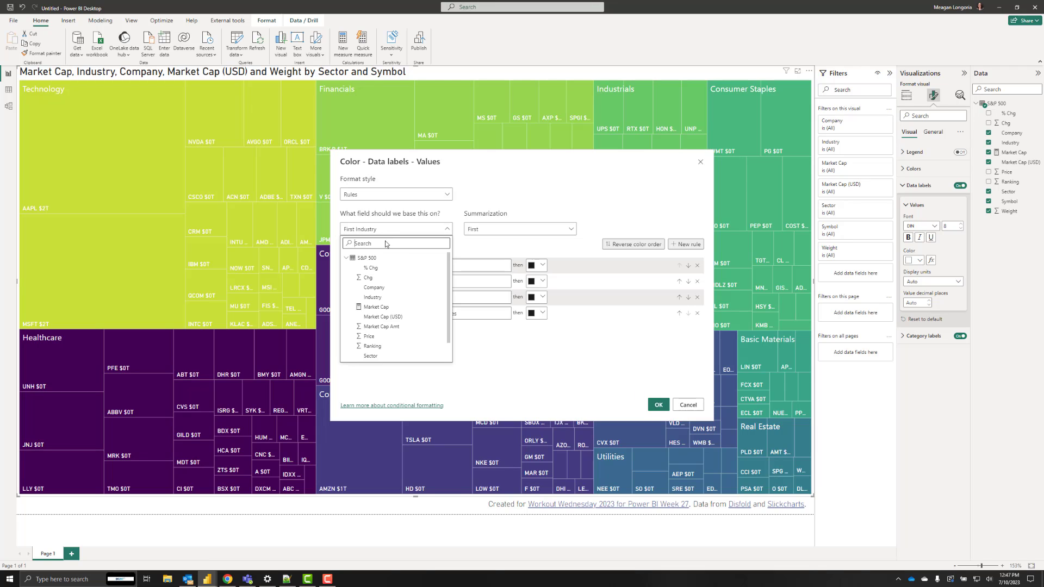
{"action": "left_click", "coordinate": [376, 356]}
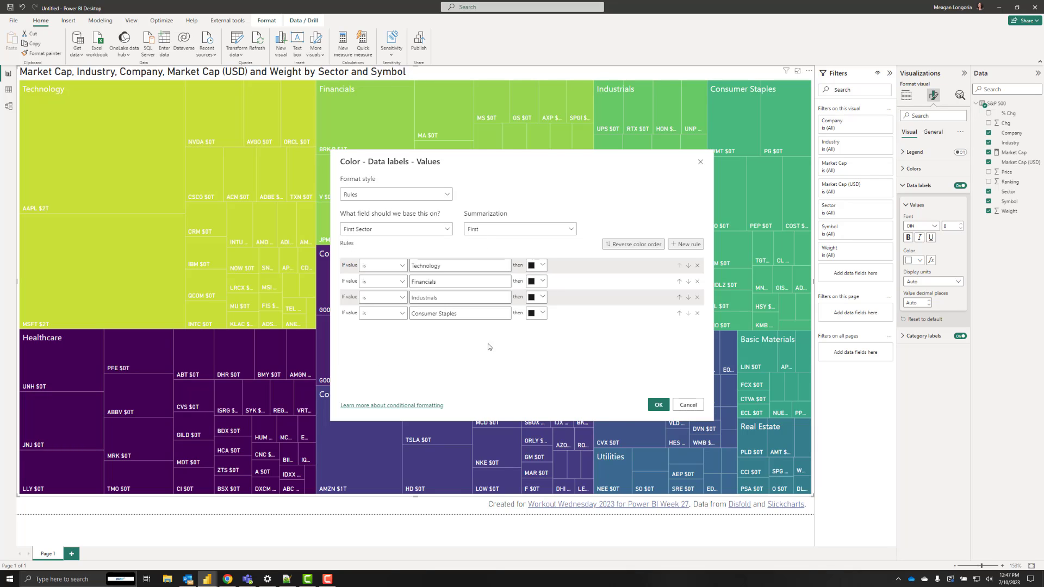
{"action": "left_click", "coordinate": [657, 405]}
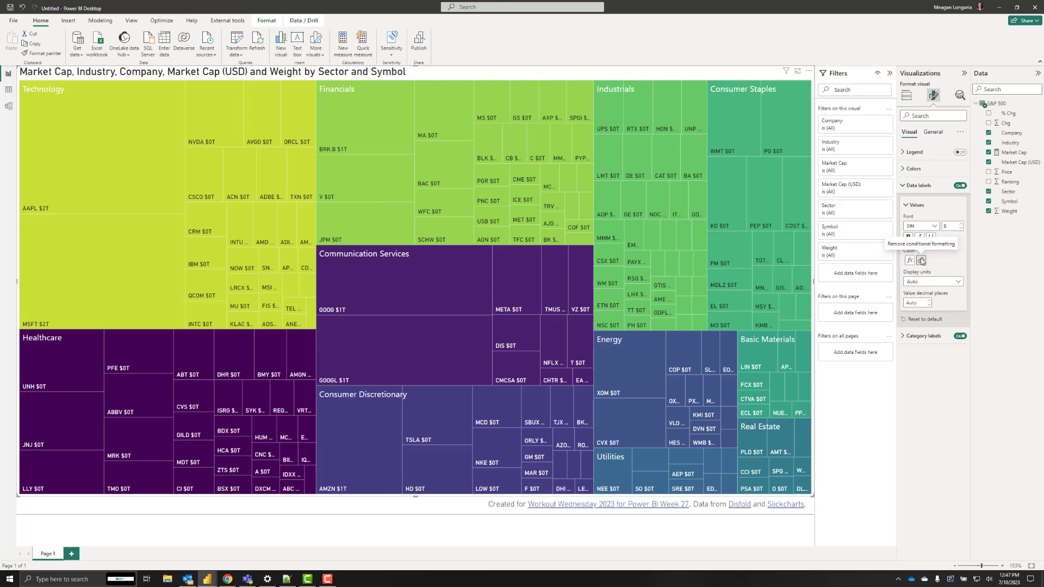
- Set the category labels' font to DIN
{"action": "left_click", "coordinate": [927, 335]}
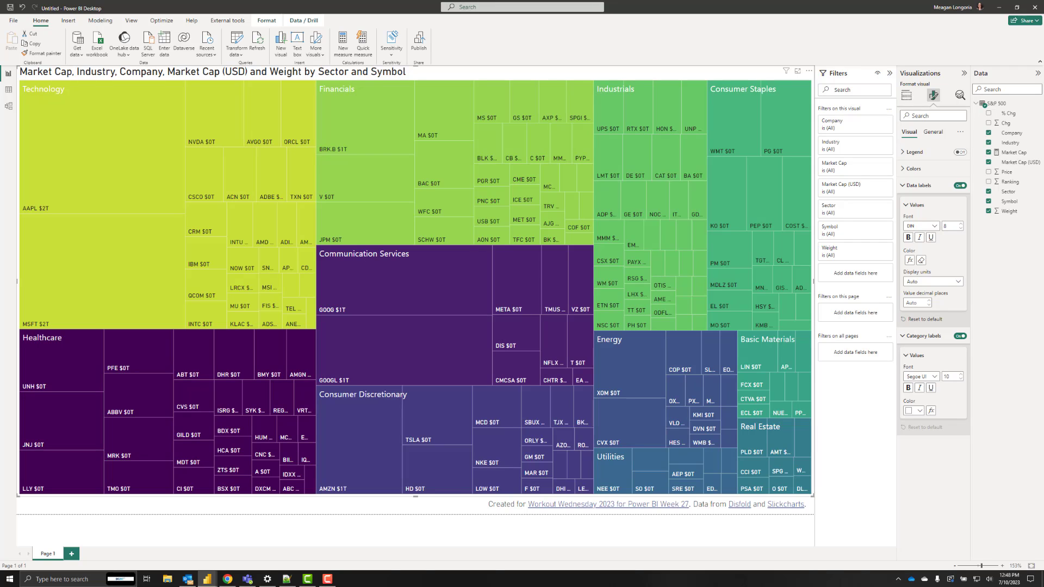
{"action": "left_click", "coordinate": [920, 376]}
{"action": "left_click", "coordinate": [912, 408]}
- Define four category label color rules based on First Sector for the values Technology, Financials, Industrials and Consumer Staples
{"action": "left_click", "coordinate": [931, 411]}
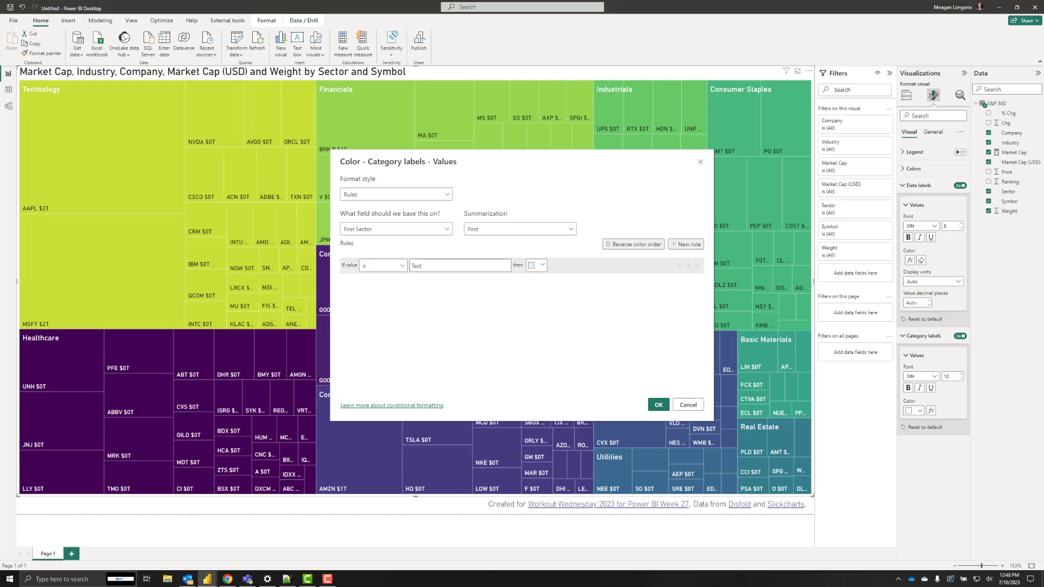
{"action": "left_click", "coordinate": [459, 266]}
{"action": "type", "text": "Technology"}
{"action": "left_click", "coordinate": [685, 244]}
{"action": "left_click", "coordinate": [686, 244]}
{"action": "left_click", "coordinate": [685, 243]}
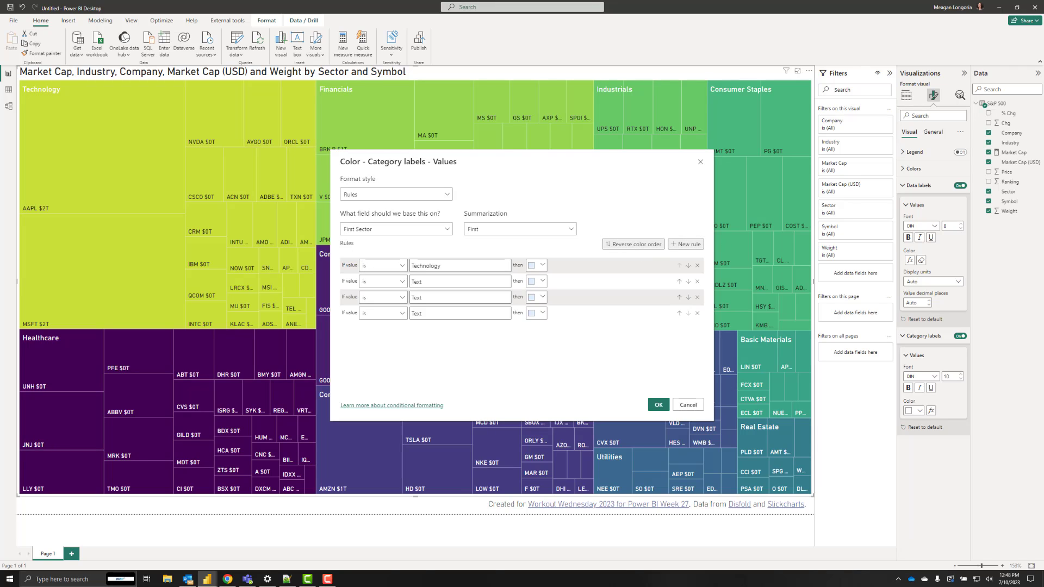
{"action": "left_click", "coordinate": [441, 281]}
{"action": "type", "text": "Financials"}
{"action": "left_click", "coordinate": [492, 297]}
{"action": "type", "text": "Industrials"}
{"action": "left_click", "coordinate": [490, 313]}
{"action": "type", "text": "Consumer Staples"}
- Set the color of all four category label rules to #1A1A1A and apply the conditional formatting
{"action": "left_click", "coordinate": [541, 266]}
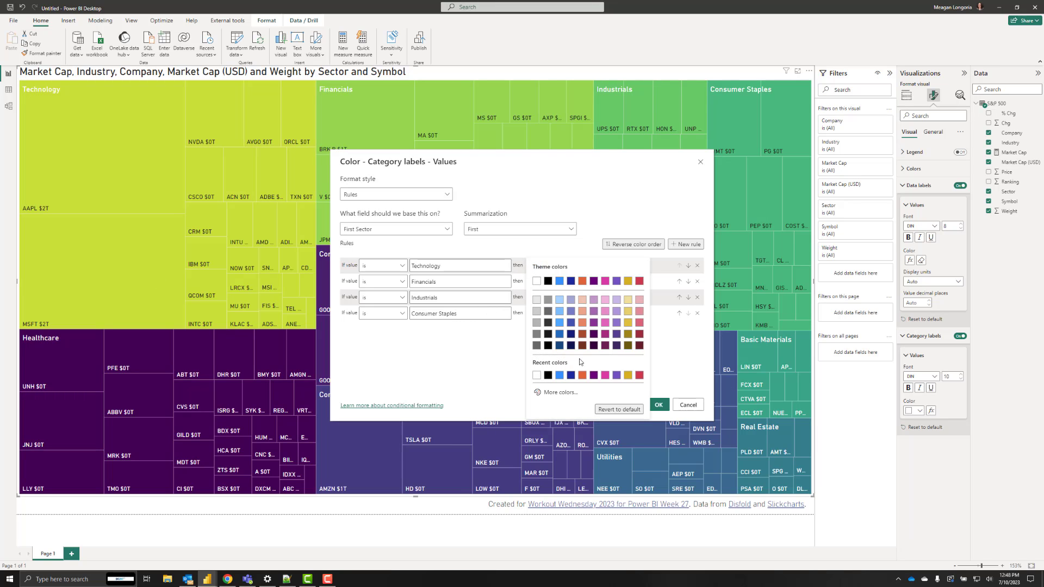
{"action": "left_click", "coordinate": [549, 392]}
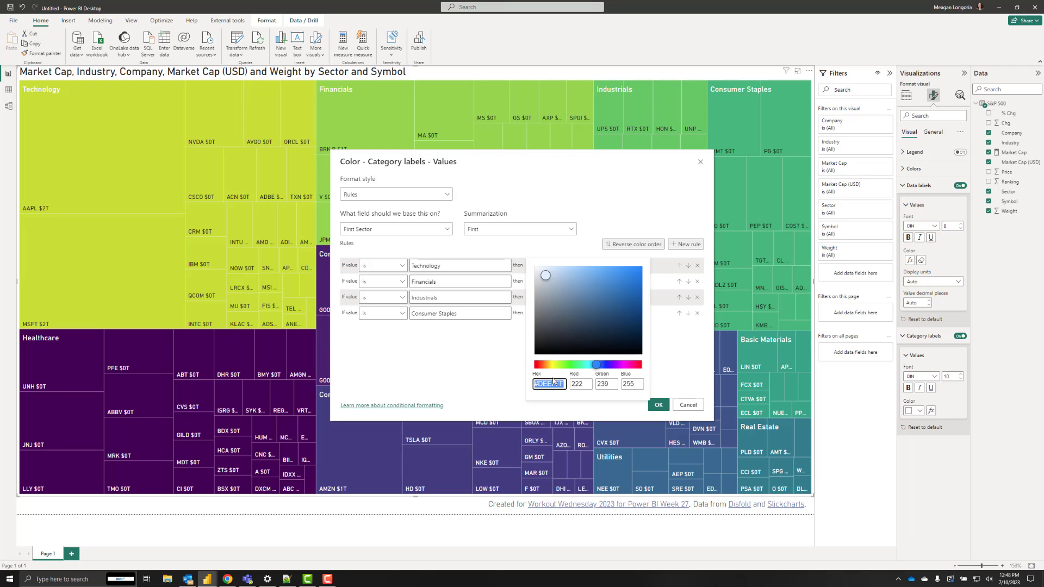
{"action": "type", "text": "#1a1a1a"}
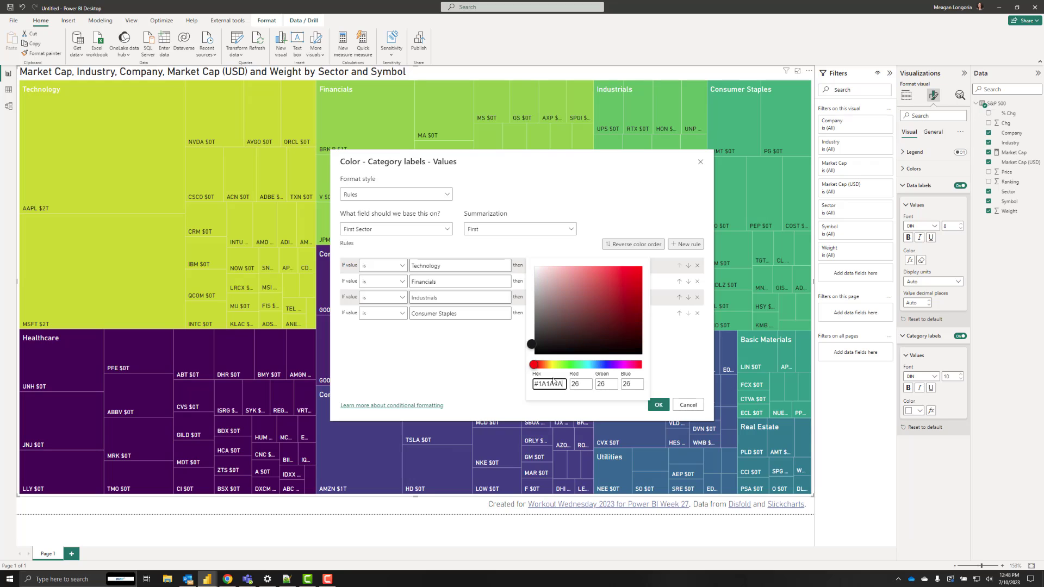
{"action": "left_click", "coordinate": [661, 408]}
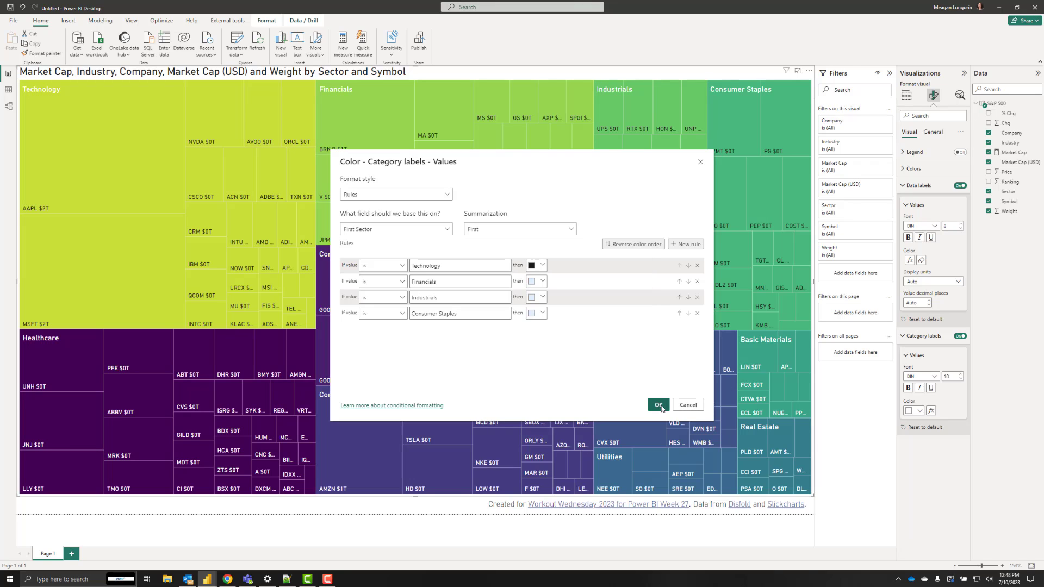
{"action": "left_click", "coordinate": [535, 282]}
{"action": "left_click", "coordinate": [537, 375]}
{"action": "left_click", "coordinate": [534, 313]}
{"action": "left_click", "coordinate": [548, 267]}
{"action": "left_click", "coordinate": [534, 313]}
{"action": "left_click", "coordinate": [547, 267]}
{"action": "left_click", "coordinate": [659, 405]}
{"action": "left_click", "coordinate": [659, 405]}
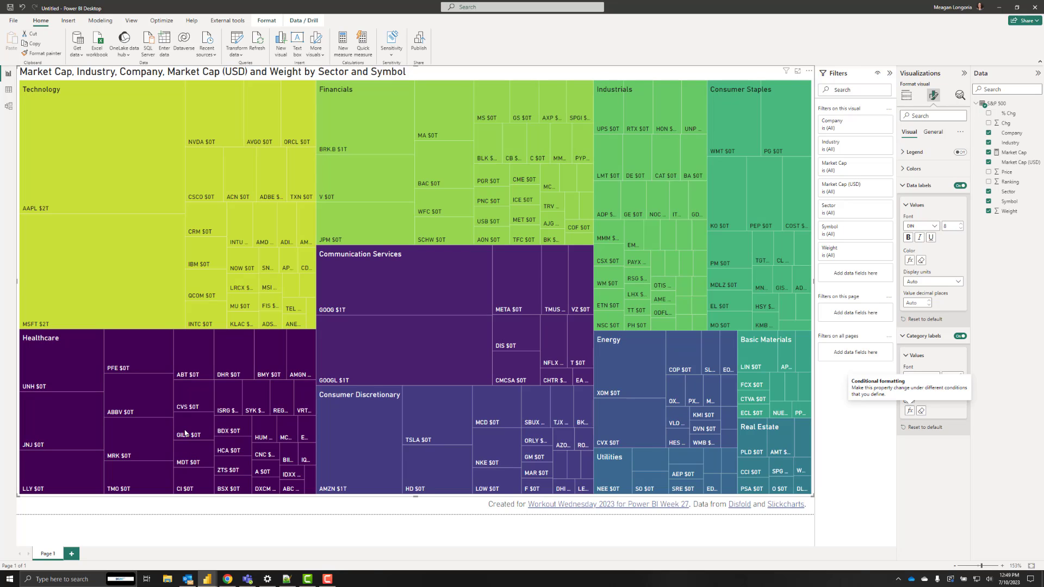
- Set the display units of the treemap's data labels to billions
{"action": "mouse_move", "coordinate": [159, 392]}
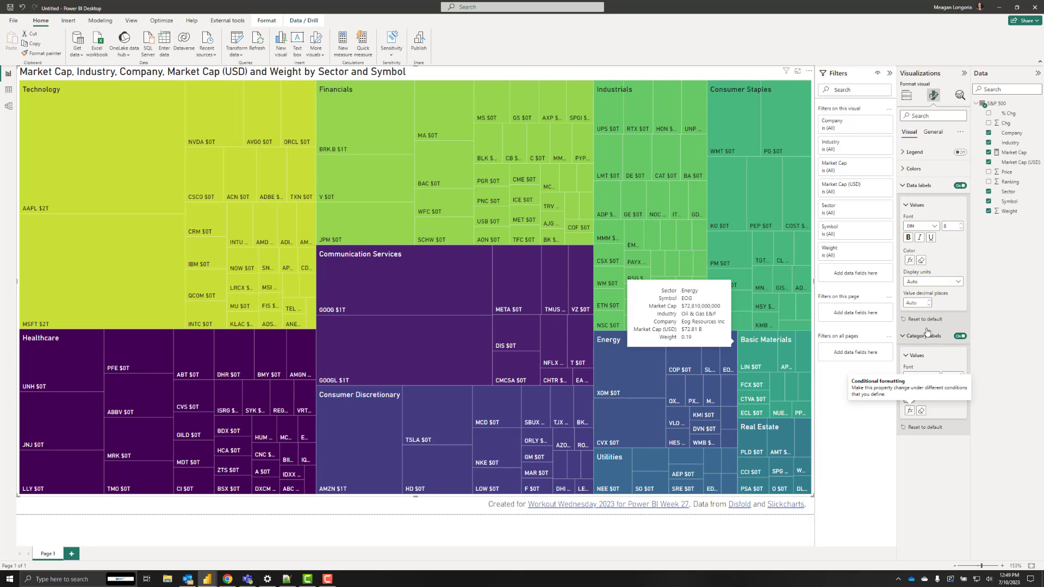
{"action": "left_click", "coordinate": [935, 283]}
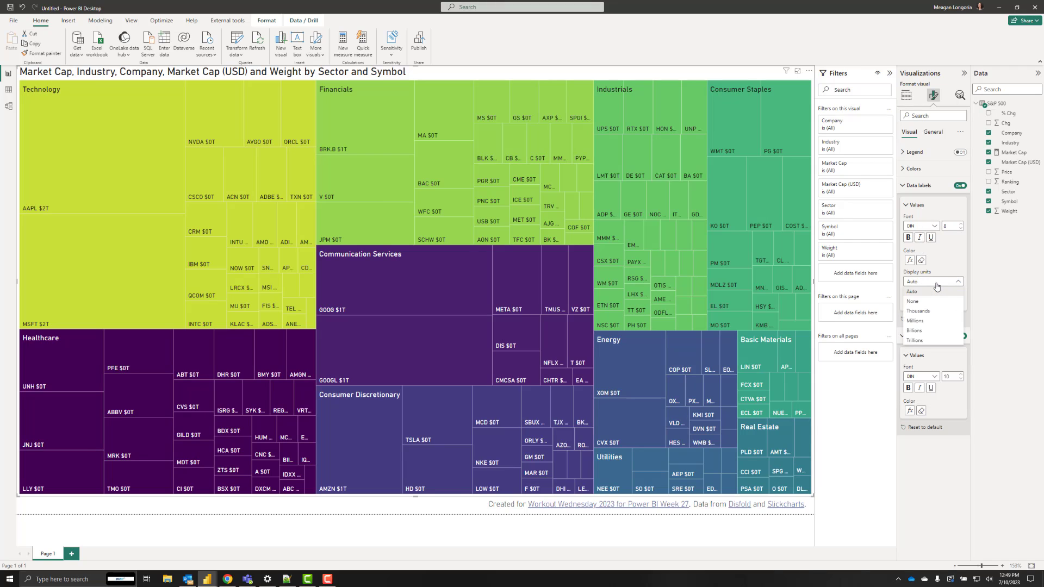
{"action": "left_click", "coordinate": [927, 335]}
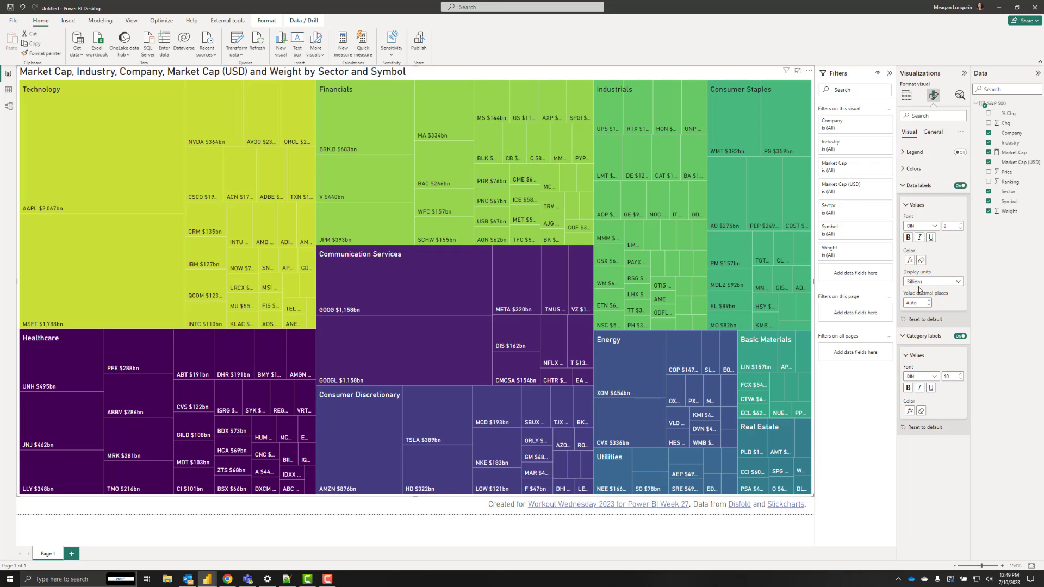
{"action": "mouse_move", "coordinate": [199, 264]}
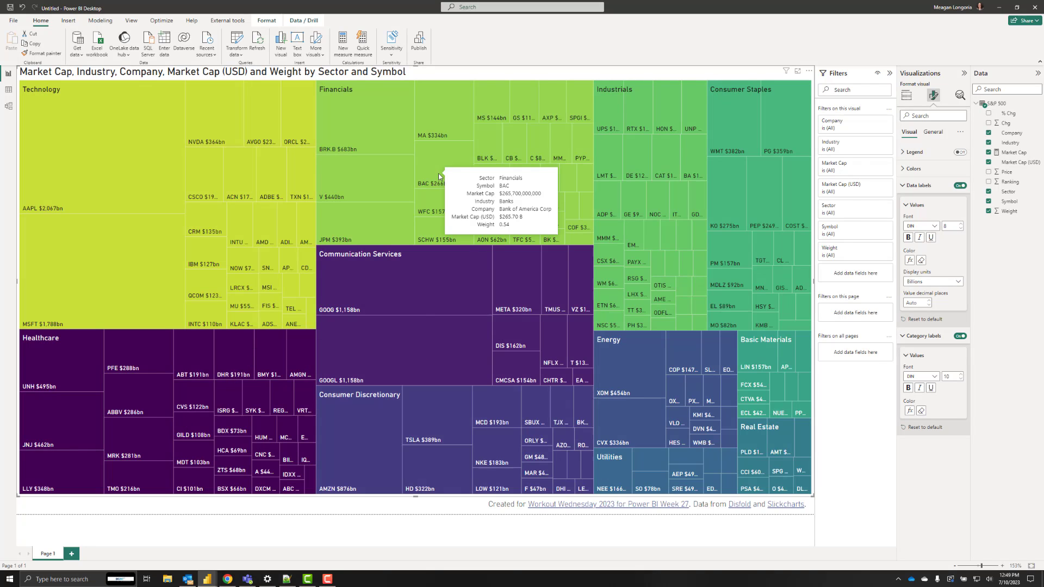
{"action": "mouse_move", "coordinate": [490, 146]}
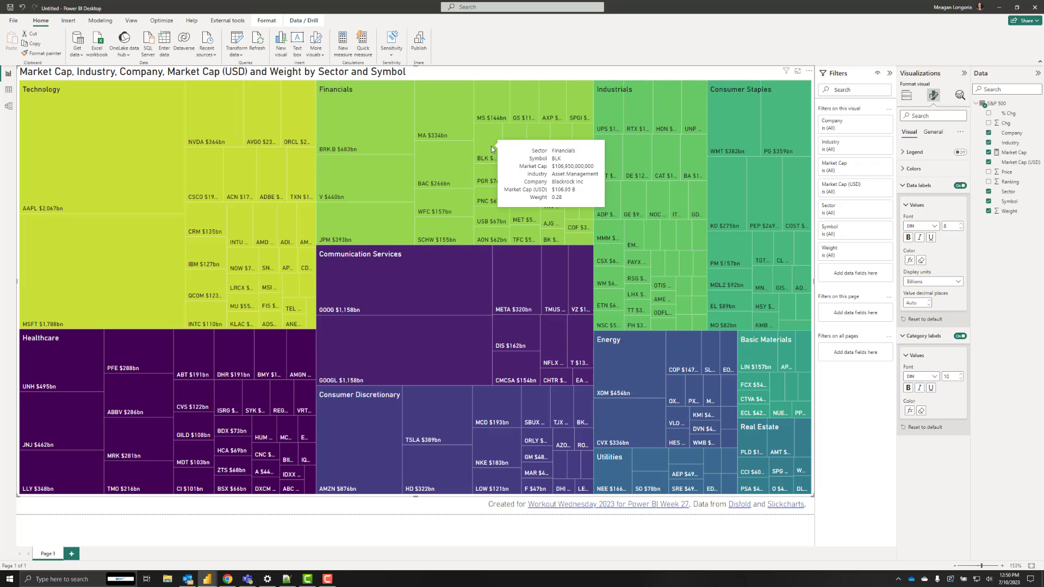
{"action": "mouse_move", "coordinate": [489, 194]}
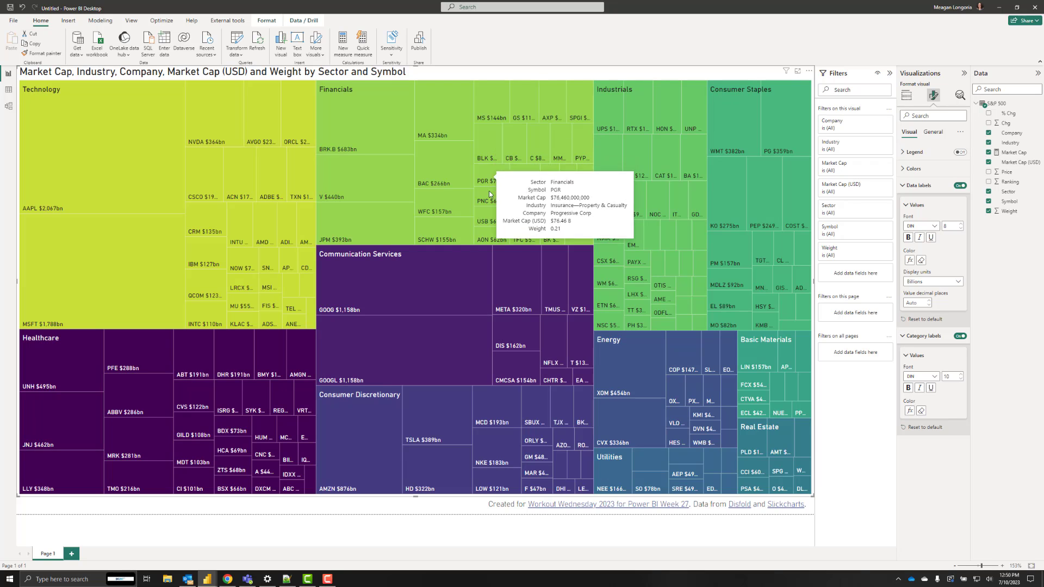
{"action": "mouse_move", "coordinate": [507, 348]}
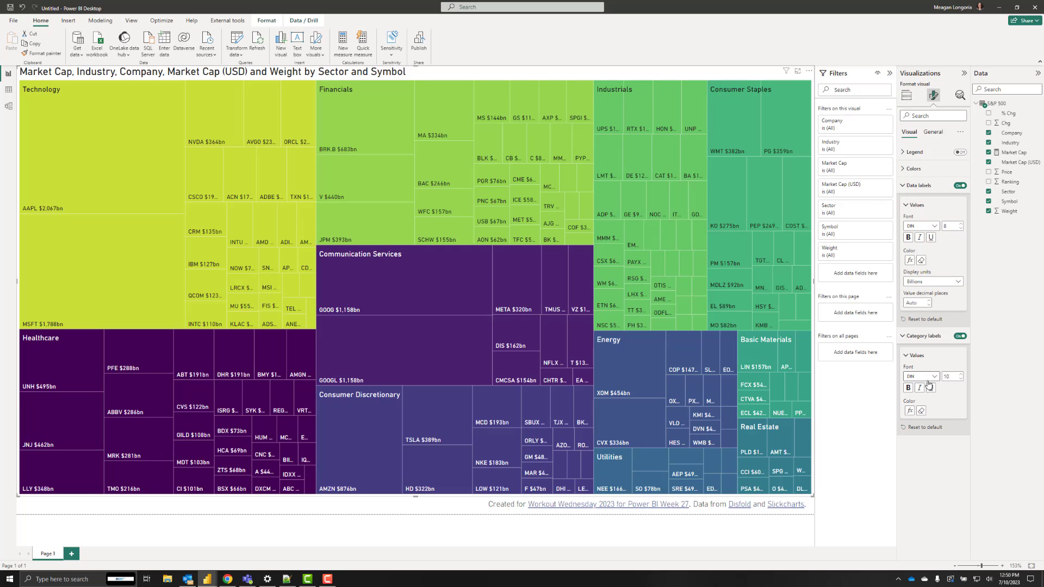
- Title the treemap "The Top 200 Companies in the S&P 500 by Sector" and turn on its subtitle
{"action": "left_click", "coordinate": [940, 131]}
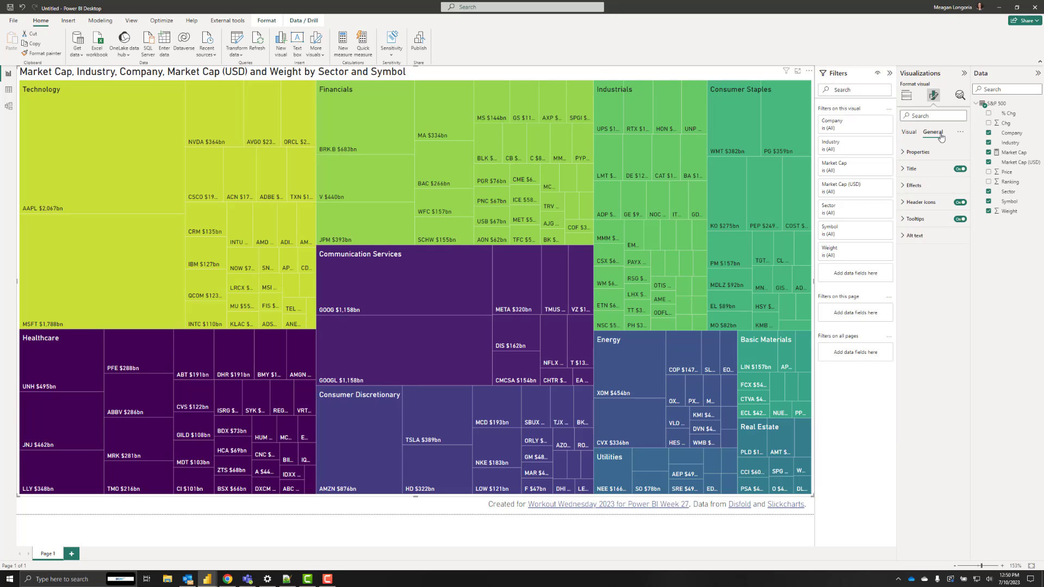
{"action": "left_click", "coordinate": [907, 169]}
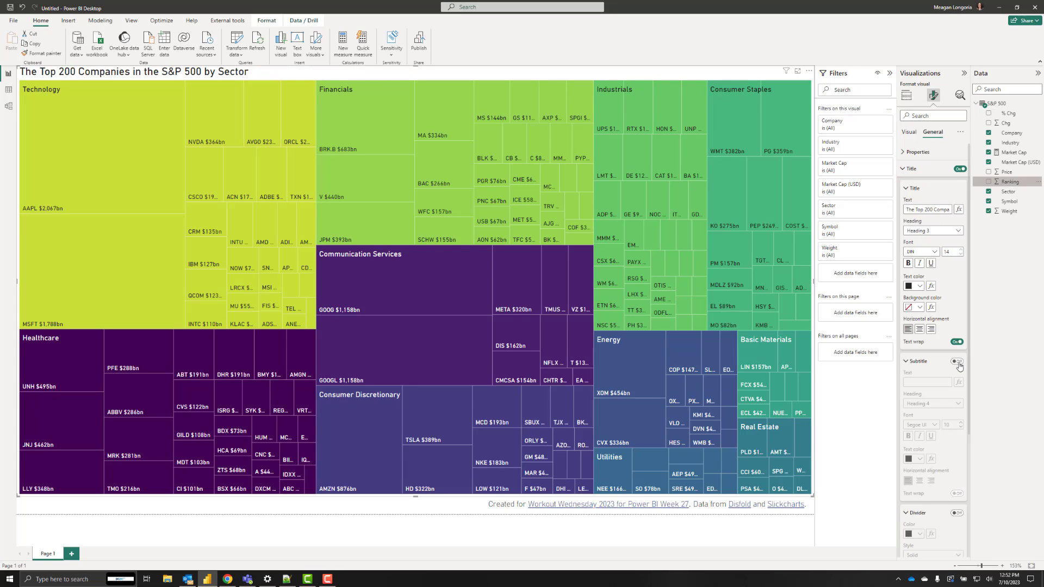
{"action": "left_click", "coordinate": [956, 362]}
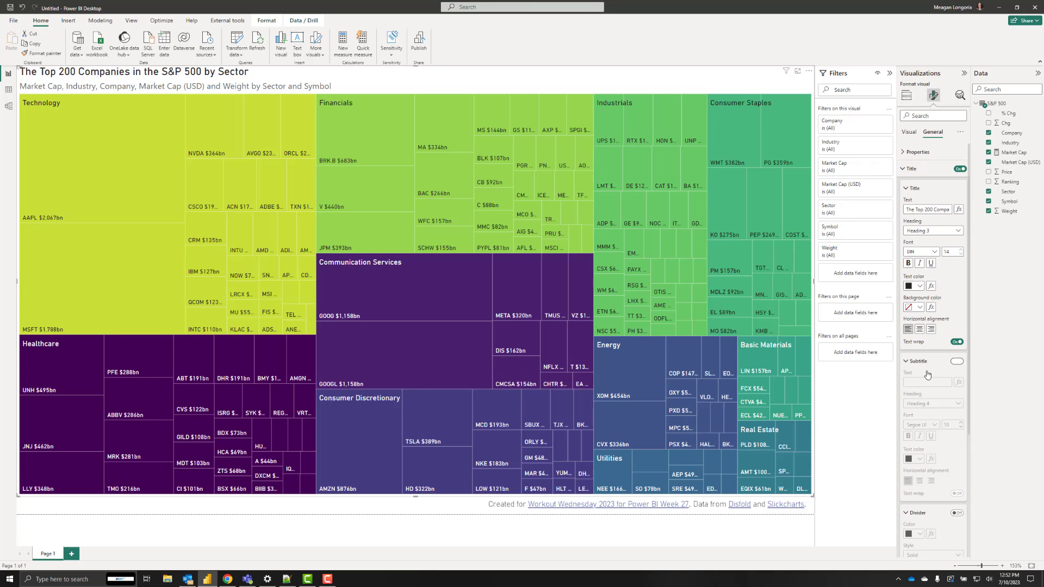
- Add Ranking as a filter on all pages and limit it to values less than or equal to 200
{"action": "left_click_drag", "start_coordinate": [838, 315], "coordinate": [844, 361]}
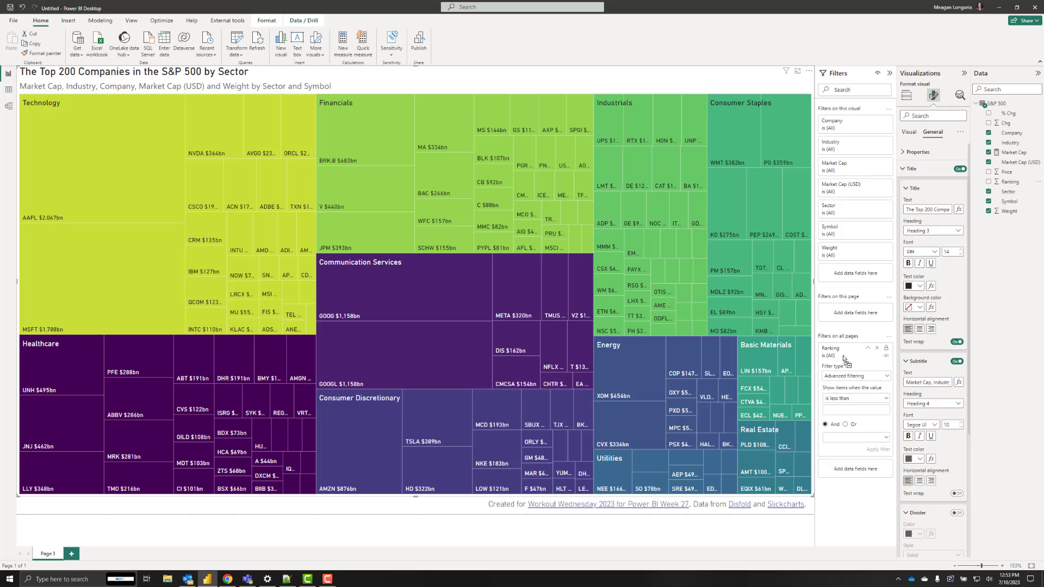
{"action": "left_click", "coordinate": [856, 399]}
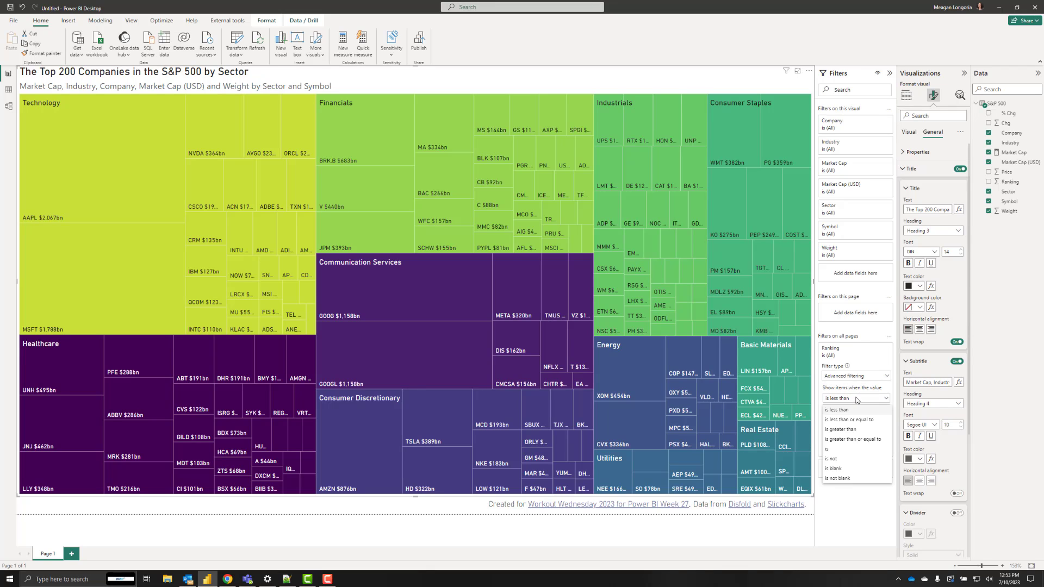
{"action": "left_click", "coordinate": [868, 423]}
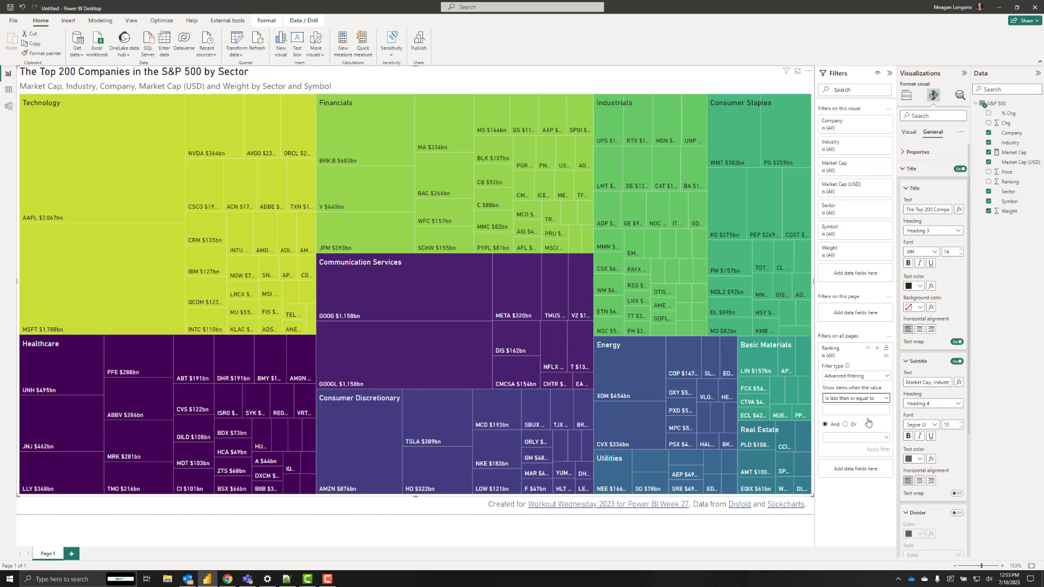
{"action": "left_click", "coordinate": [859, 410]}
{"action": "type", "text": "200"}
{"action": "left_click", "coordinate": [879, 450]}
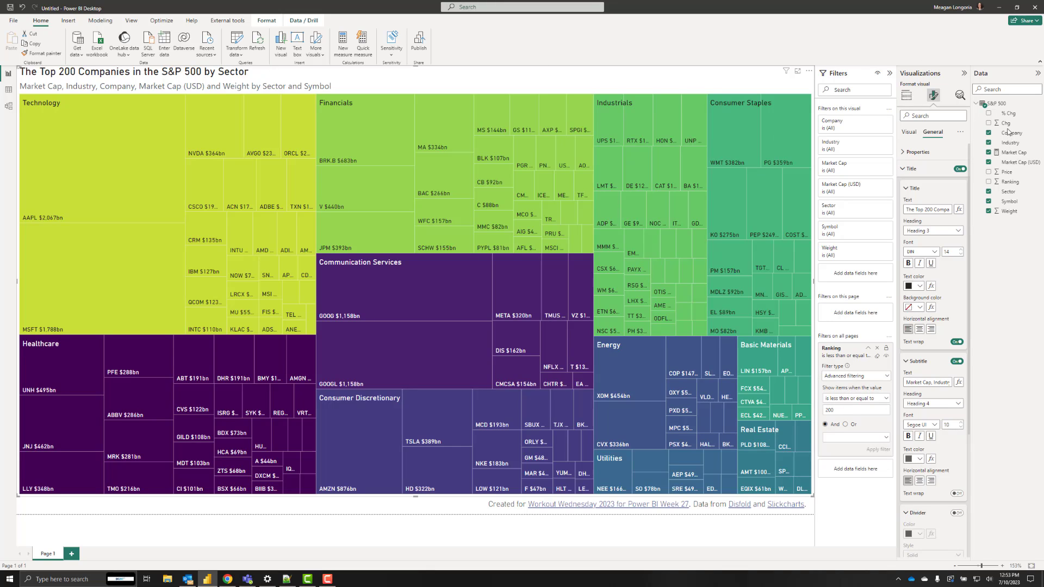
- Set the subtitle to "Size represents market cap. Colors are used to identify sectors." and make its text black
{"action": "left_click", "coordinate": [930, 383]}
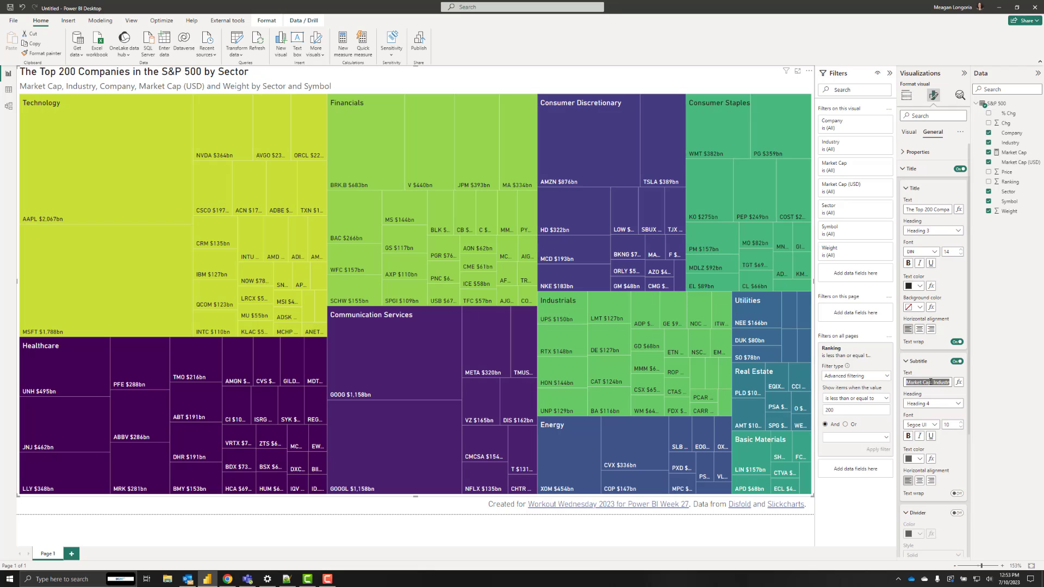
{"action": "type", "text": "Size represents market cap"}
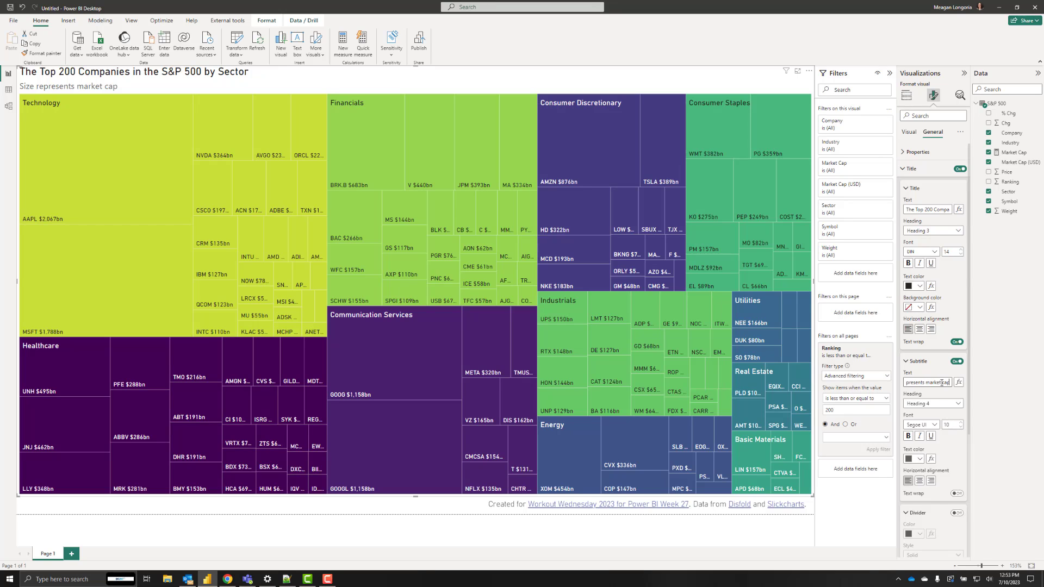
{"action": "type", "text": ". Colors are used to identify sectors."}
{"action": "left_click", "coordinate": [919, 460]}
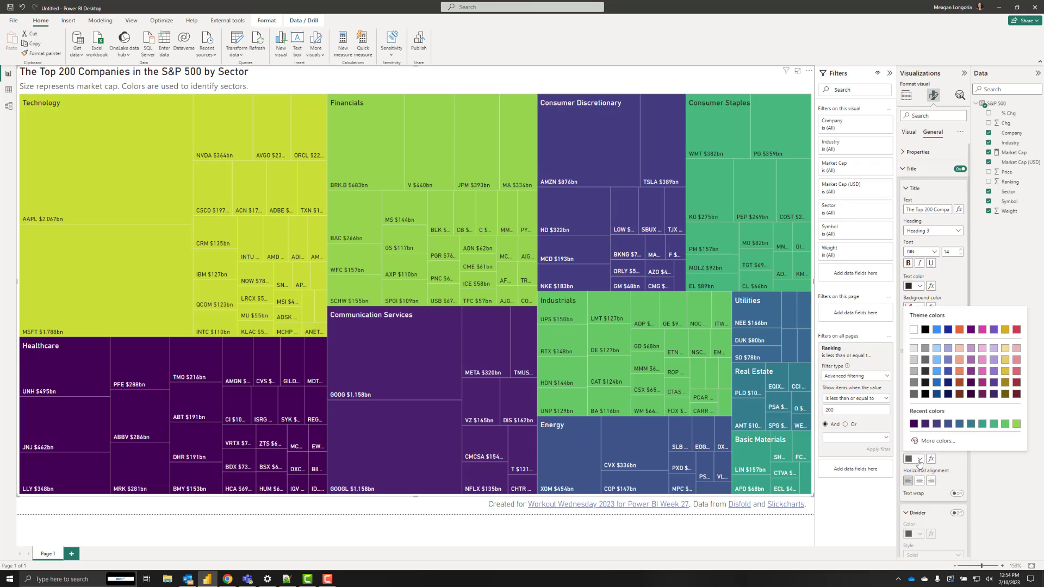
{"action": "left_click", "coordinate": [925, 384]}
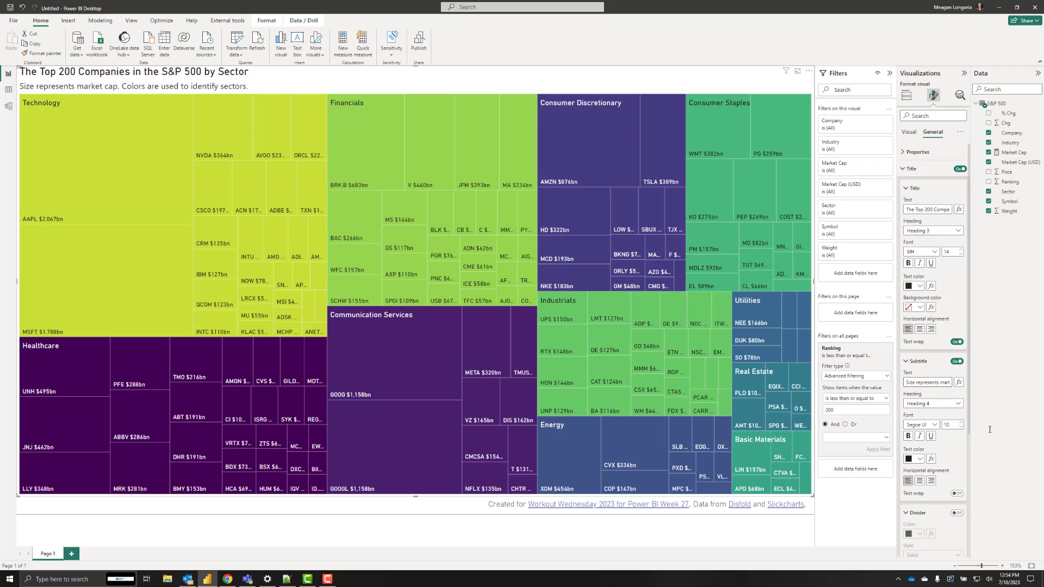
{"action": "scroll", "coordinate": [969, 430], "scroll_direction": "down", "scroll_amount": 3}
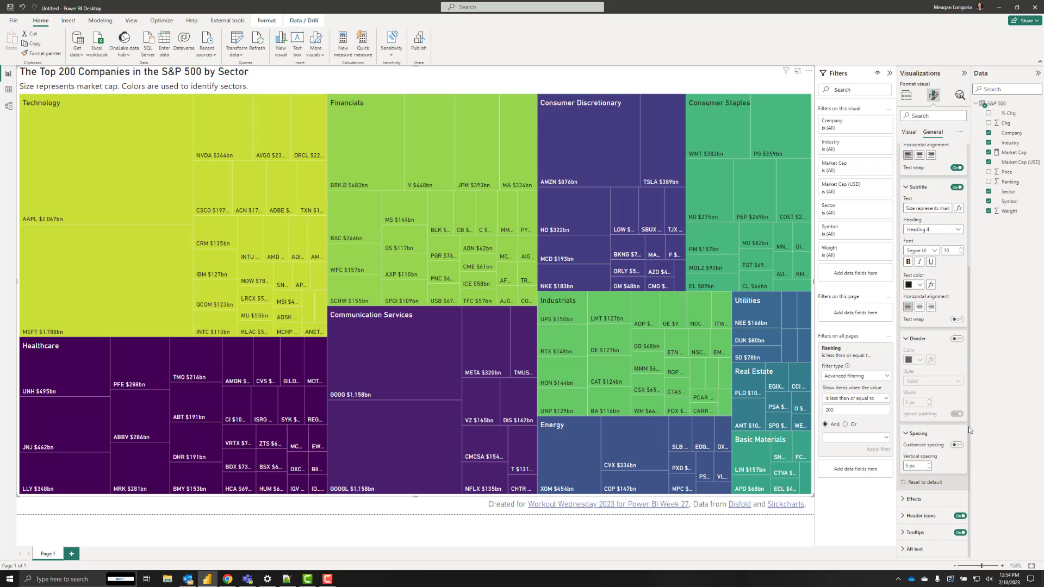
- Open the credit text box's alt text and review its full content
{"action": "left_click", "coordinate": [507, 506]}
{"action": "key", "text": "ctrl+a"}
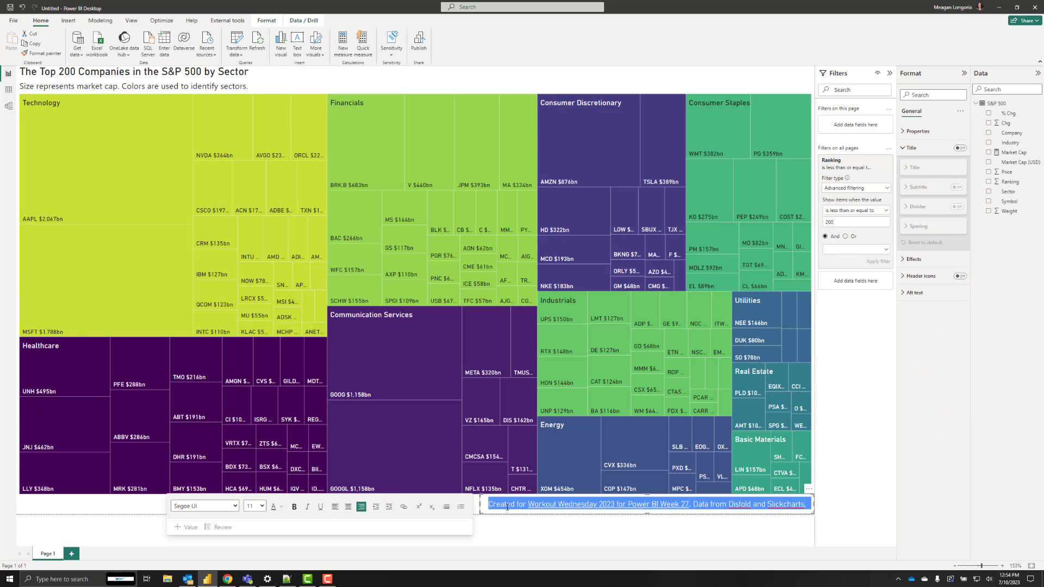
{"action": "left_click", "coordinate": [914, 293]}
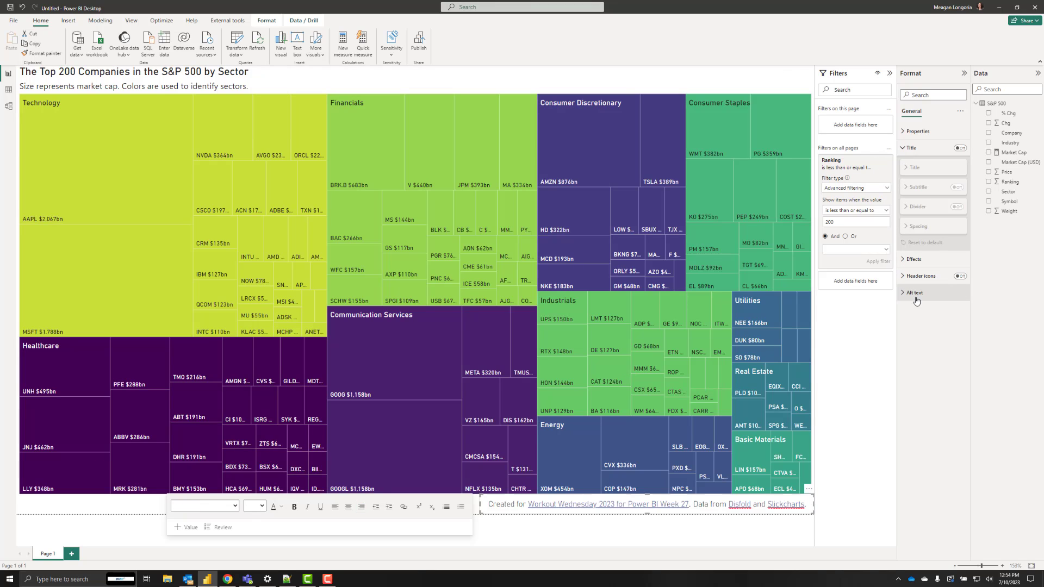
{"action": "left_click", "coordinate": [922, 332]}
{"action": "key", "text": "ctrl+a"}
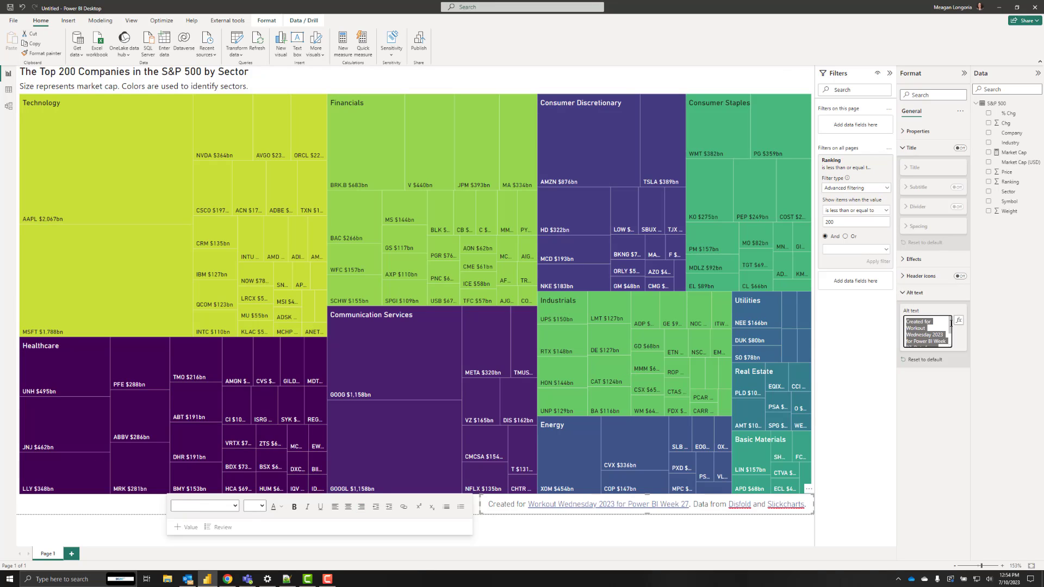
{"action": "left_click_drag", "start_coordinate": [950, 324], "coordinate": [950, 338]}
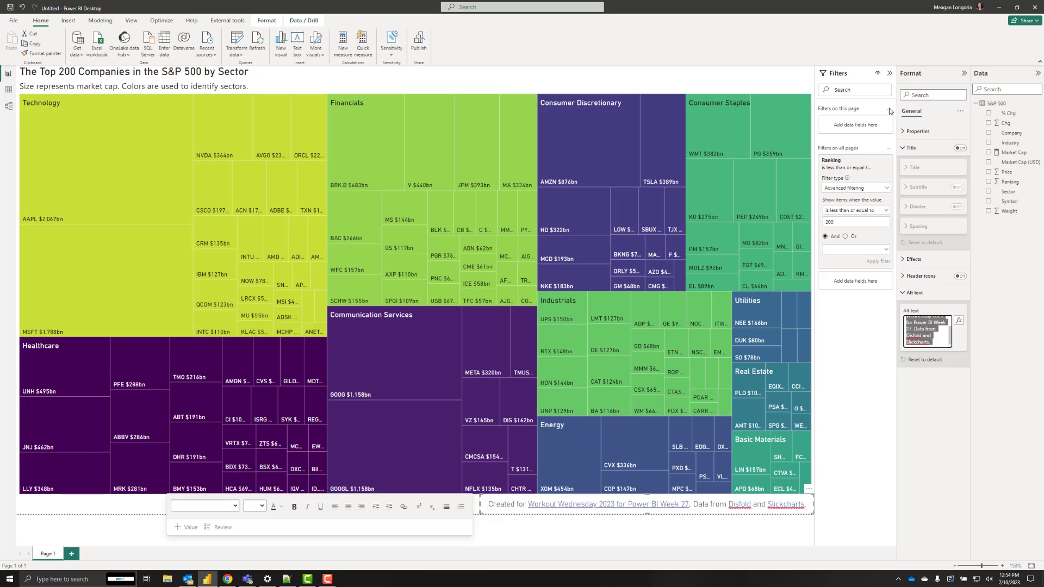
- Give the treemap the alt text "A tree map showing the top 200 companies in the S&P 500 grouped by sector"
{"action": "left_click", "coordinate": [470, 89]}
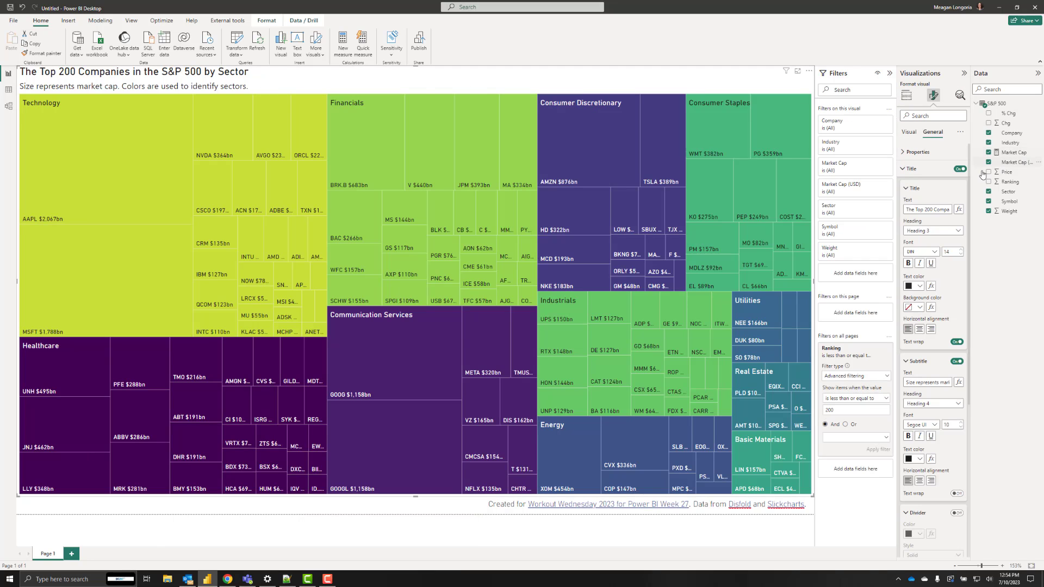
{"action": "left_click", "coordinate": [911, 168]}
{"action": "left_click", "coordinate": [927, 273]}
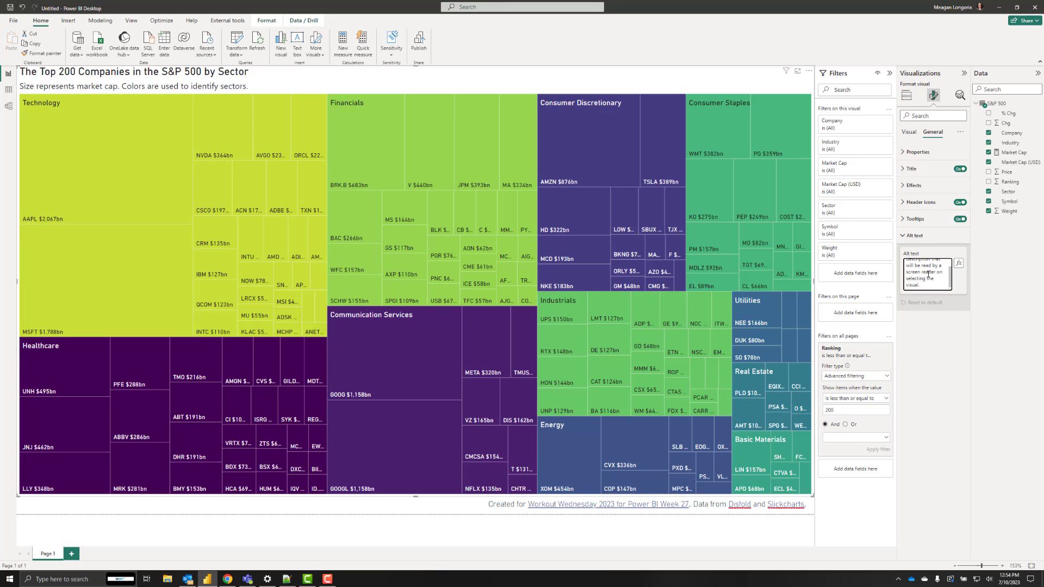
{"action": "type", "text": "A"}
{"action": "type", "text": "map showing the top 200 companies int eh S&P 500 grouped by sector"}
{"action": "key", "text": "Delete"}
{"action": "key", "text": "Delete"}
{"action": "key", "text": "Delete"}
{"action": "key", "text": "Delete"}
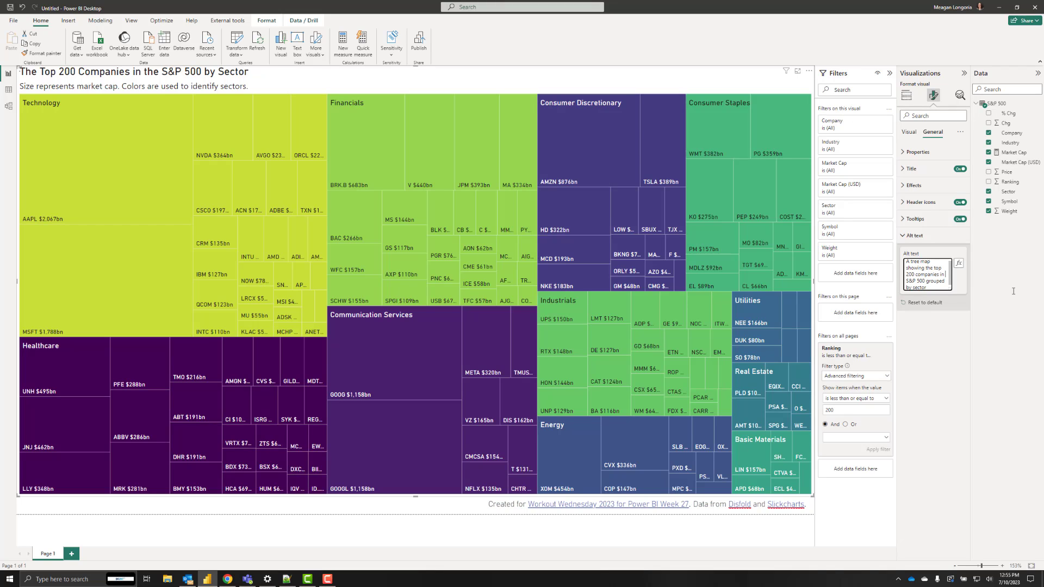
{"action": "type", "text": "the S&P 500"}
- Show the report page's tab order and move the treemap ahead of the credit text box
{"action": "left_click", "coordinate": [131, 21]}
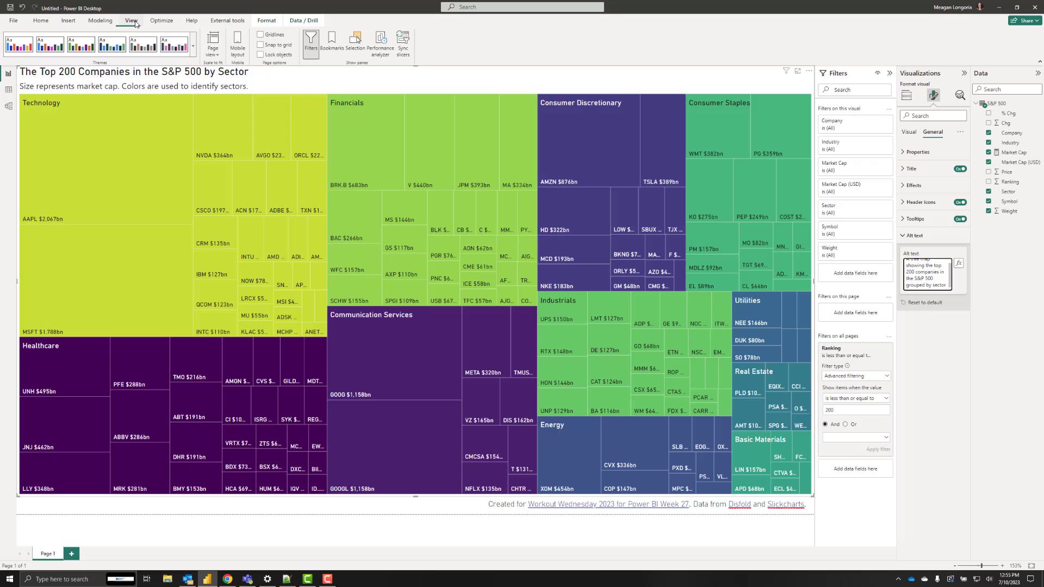
{"action": "left_click", "coordinate": [361, 48]}
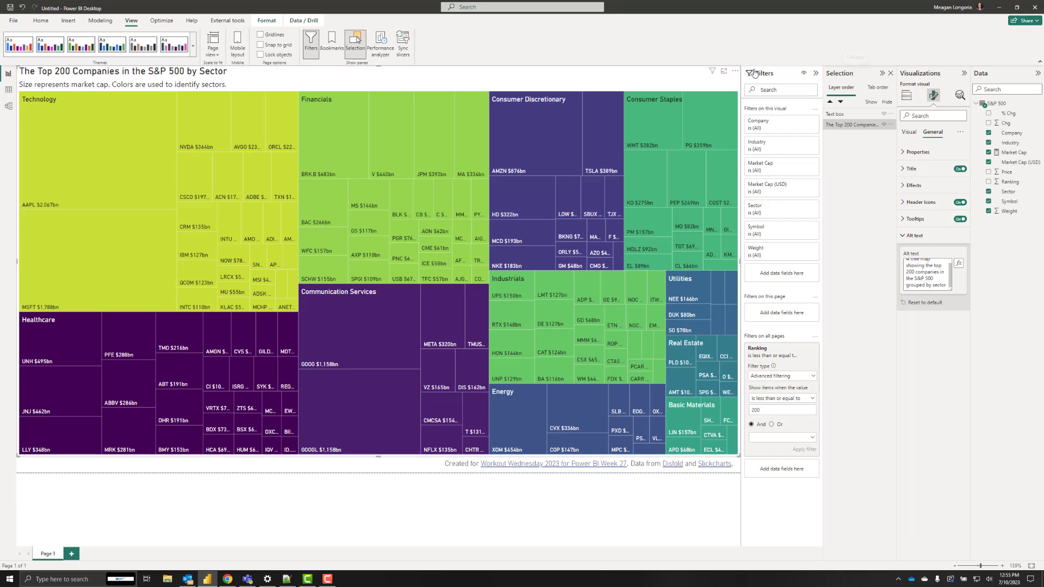
{"action": "left_click", "coordinate": [882, 95]}
{"action": "left_click", "coordinate": [862, 114]}
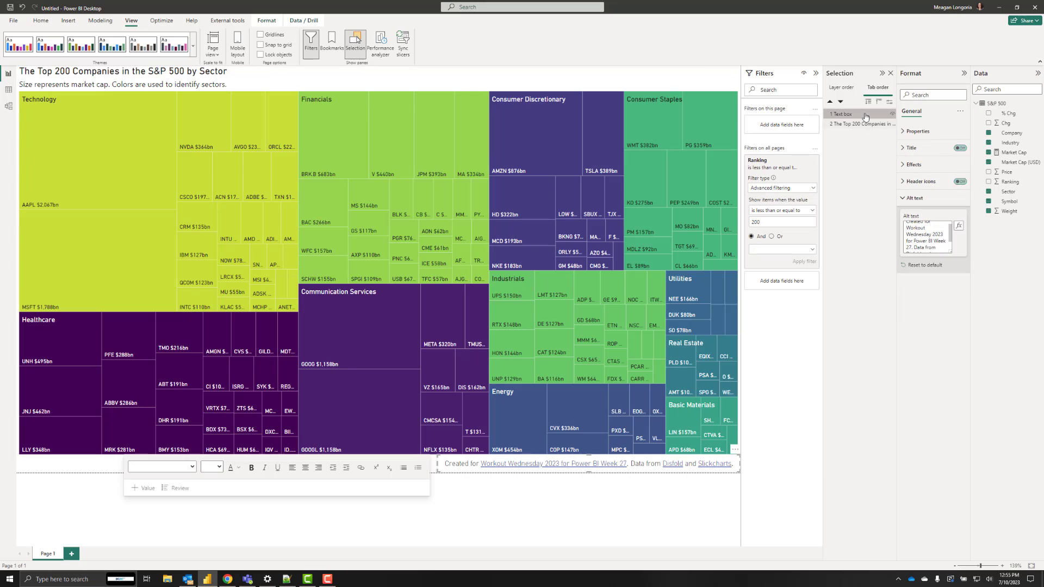
{"action": "left_click_drag", "start_coordinate": [858, 123], "coordinate": [856, 113]}
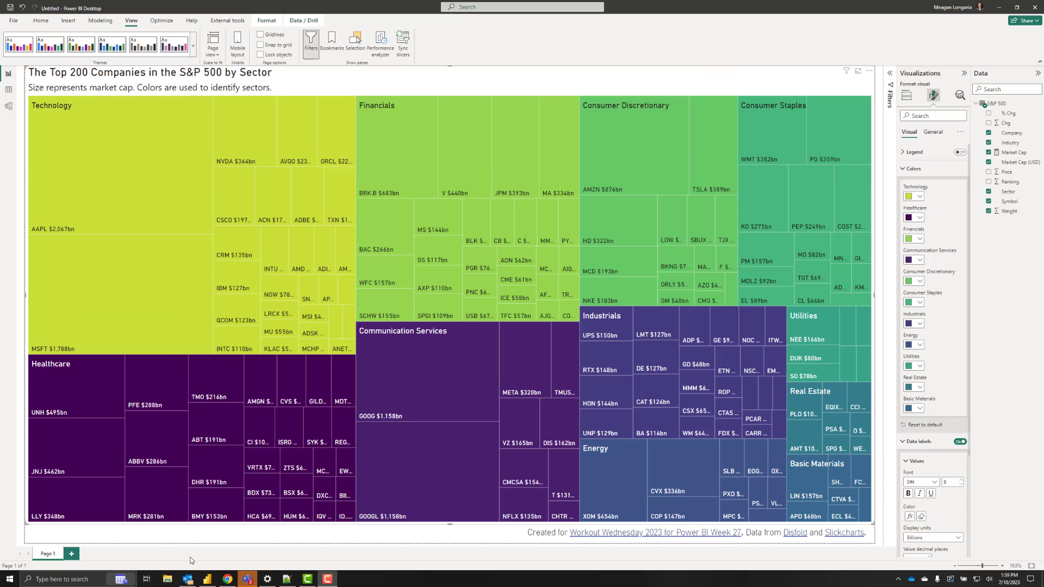
{"action": "mouse_move", "coordinate": [424, 466]}
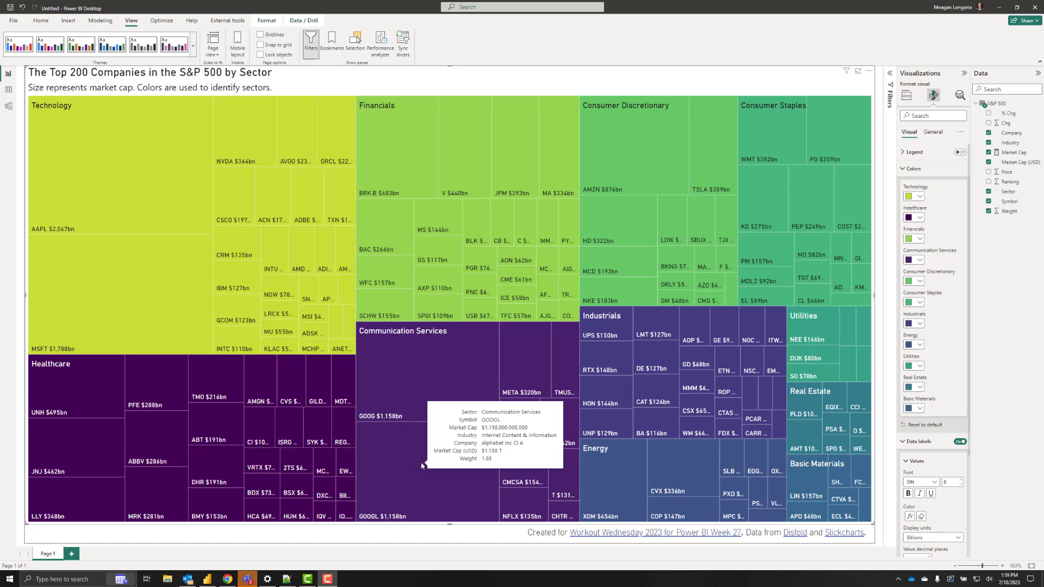